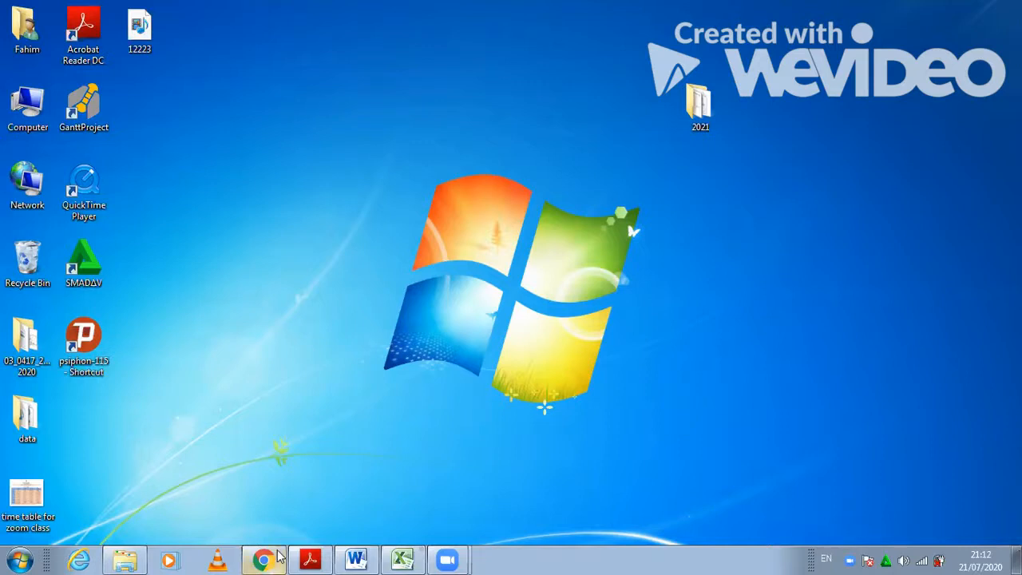
- Open the exam paper PDF in Acrobat Reader DC from the desktop shortcut
click(310, 560)
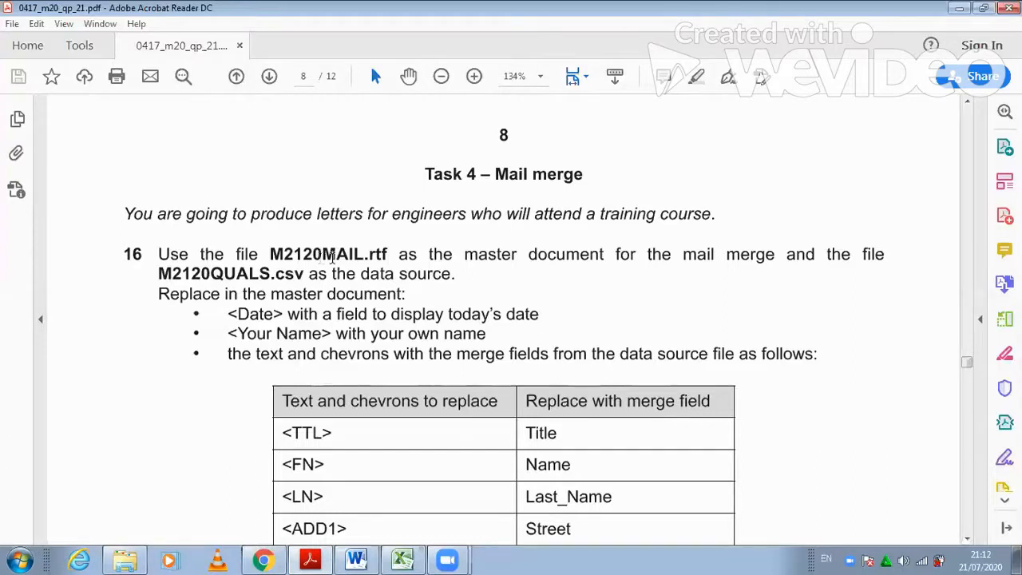
- Compare the M2120MAIL letter with the Task 4 instructions, then bring up M2120QUALS in Excel
click(357, 559)
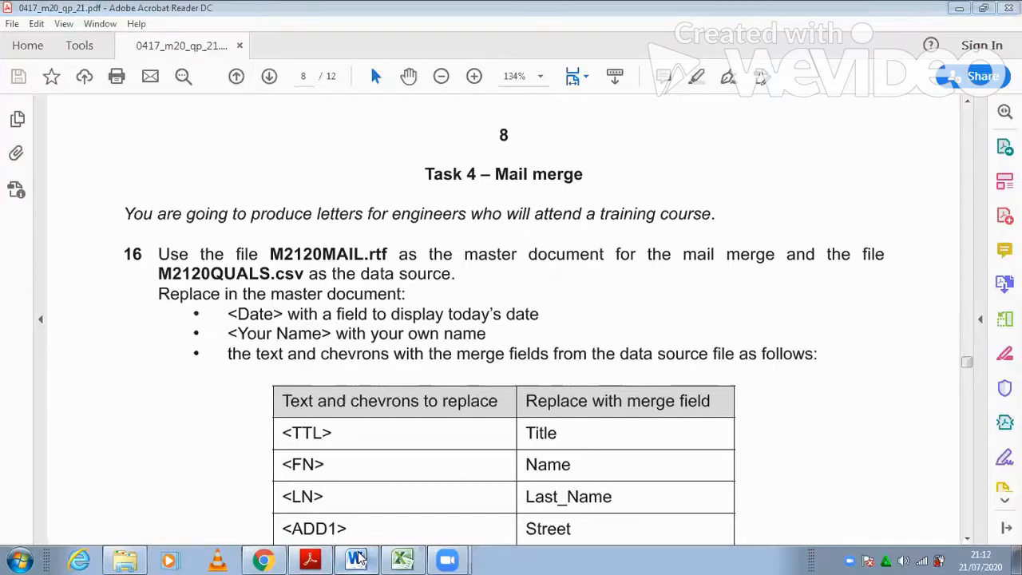
scroll(350, 371, down, 5)
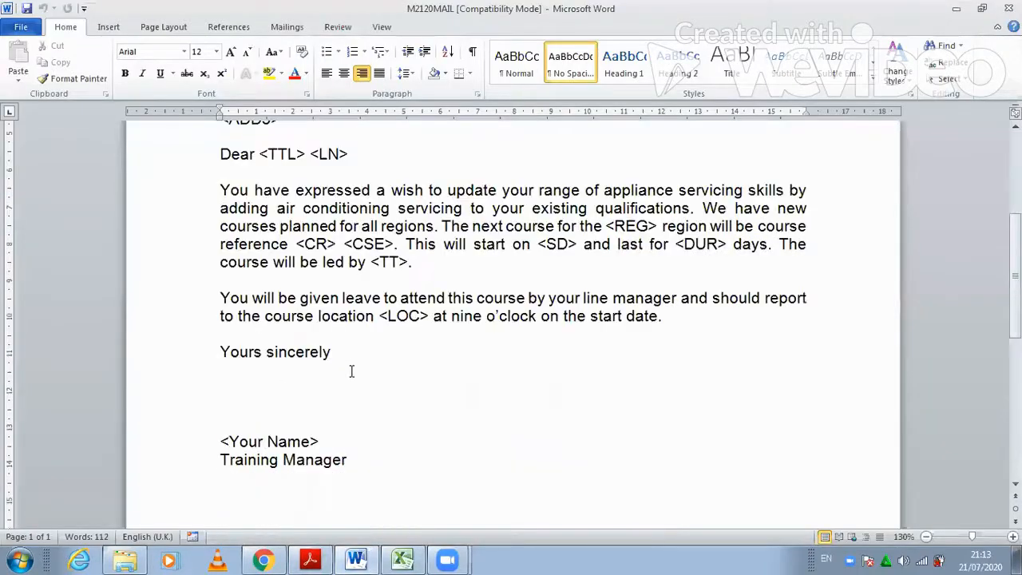
scroll(349, 370, up, 2)
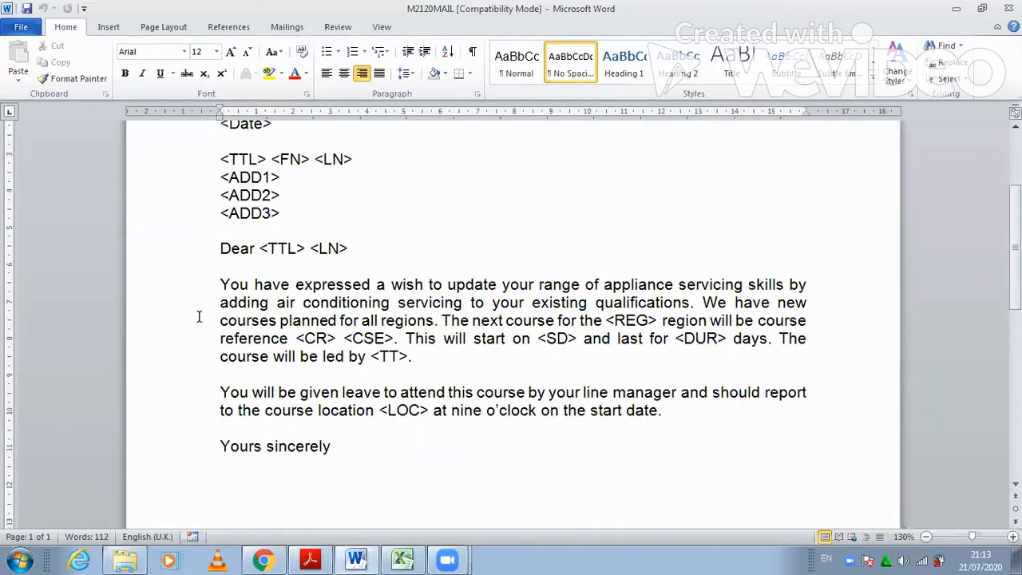
key(alt+Tab)
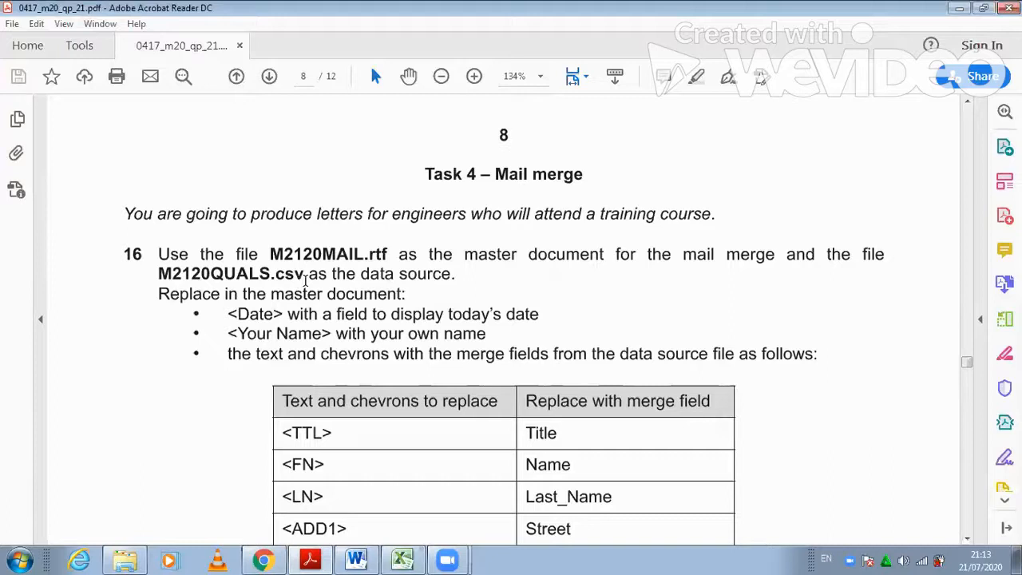
click(404, 559)
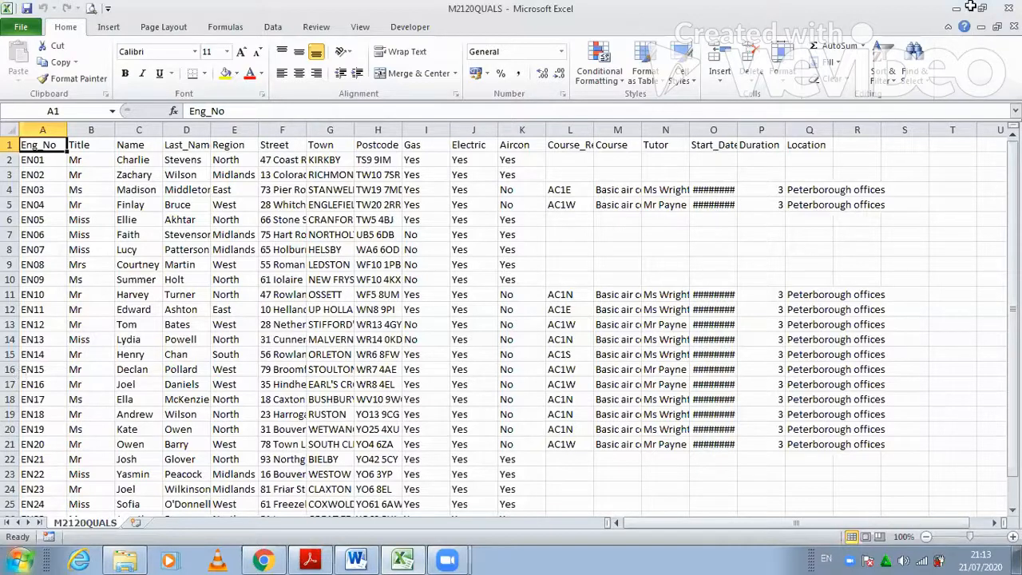
- Close the M2120QUALS spreadsheet in Excel
click(1008, 8)
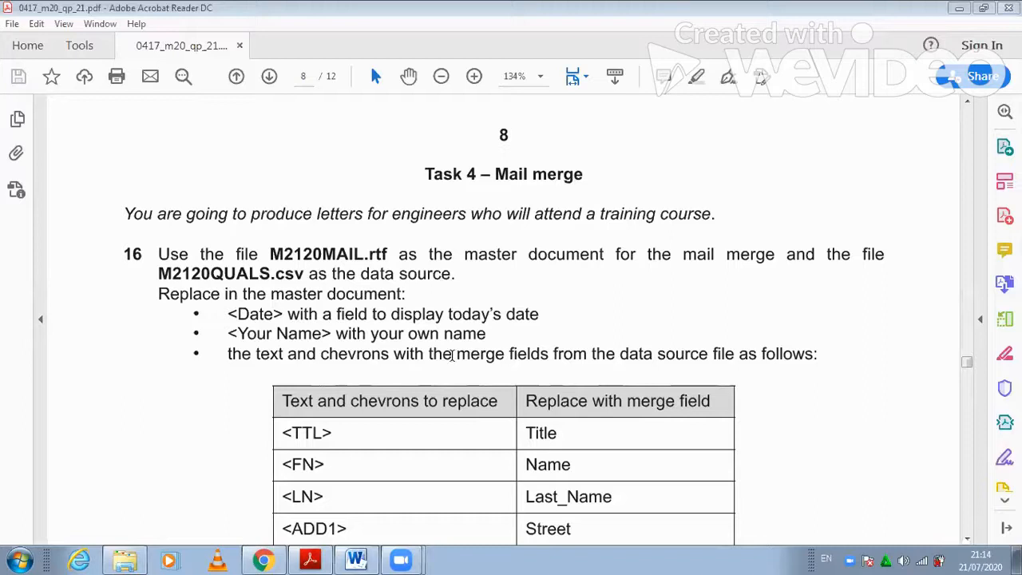
- Make the M2120MAIL document a Letters-type mail merge
click(356, 559)
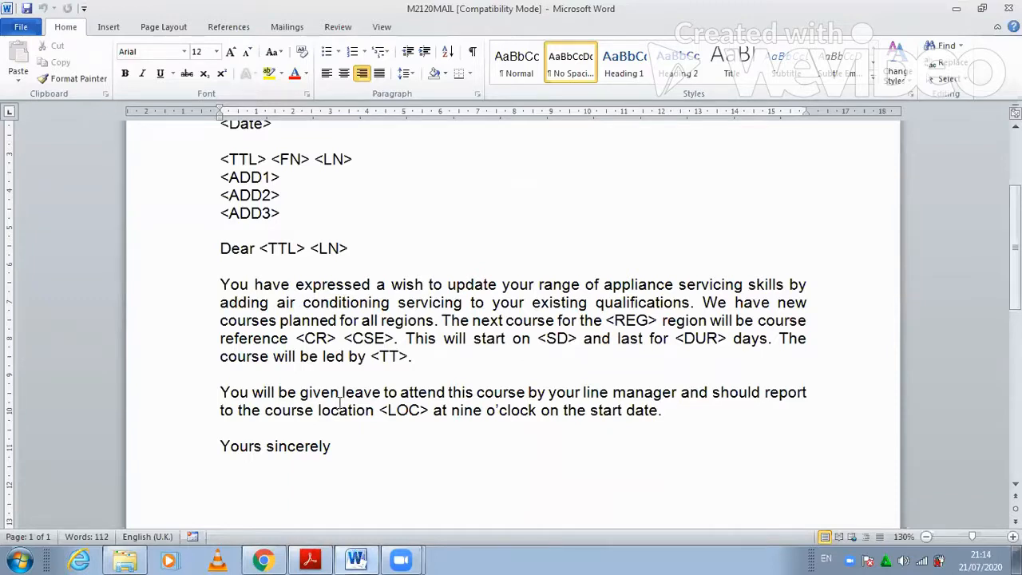
scroll(345, 401, up, 2)
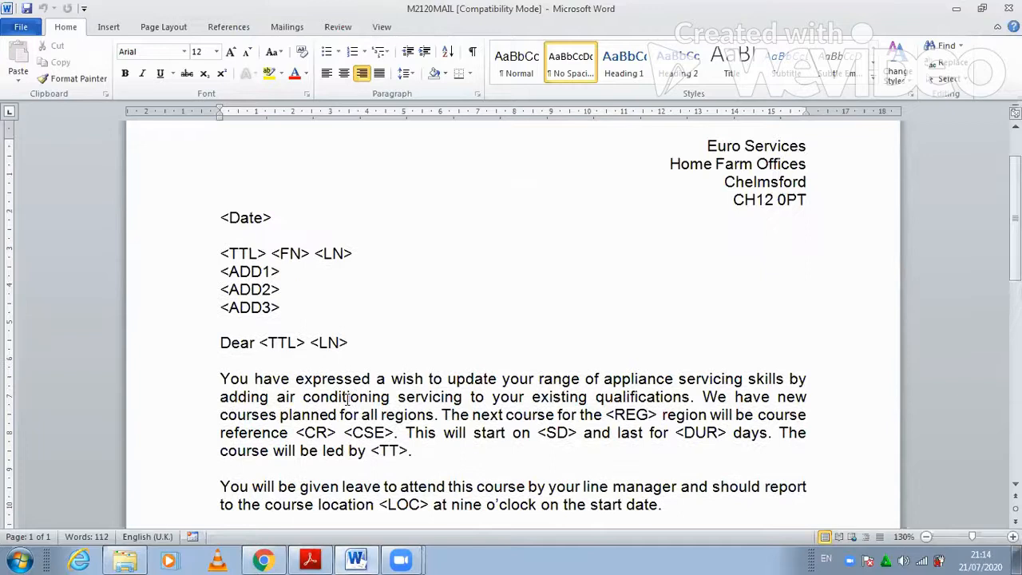
scroll(359, 365, up, 1)
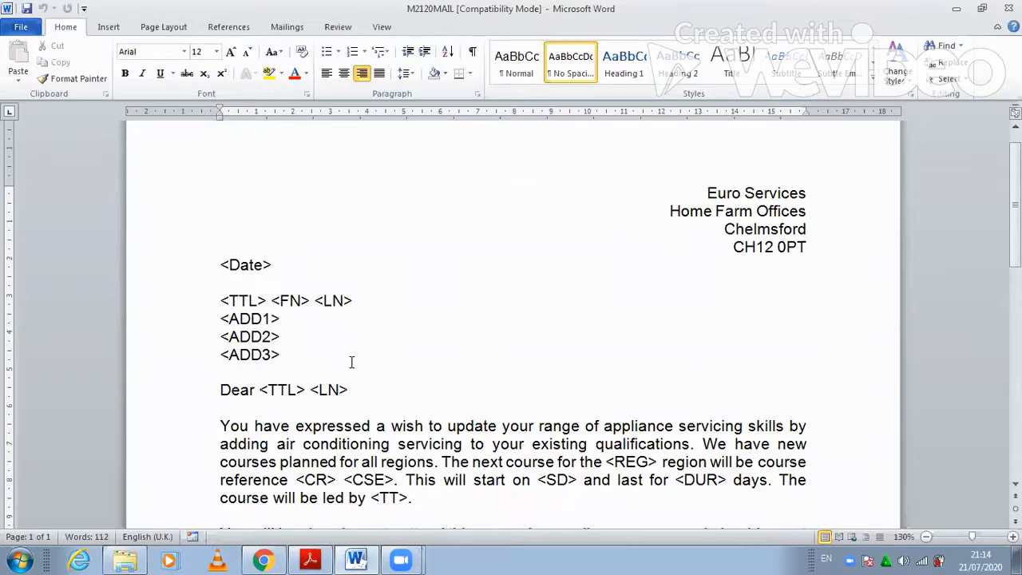
click(276, 30)
click(116, 80)
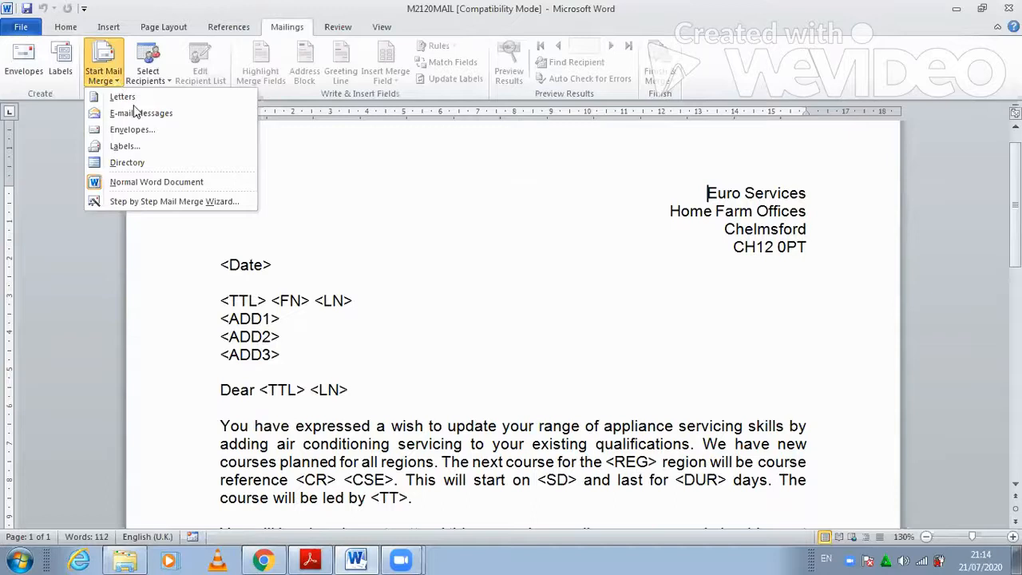
click(167, 82)
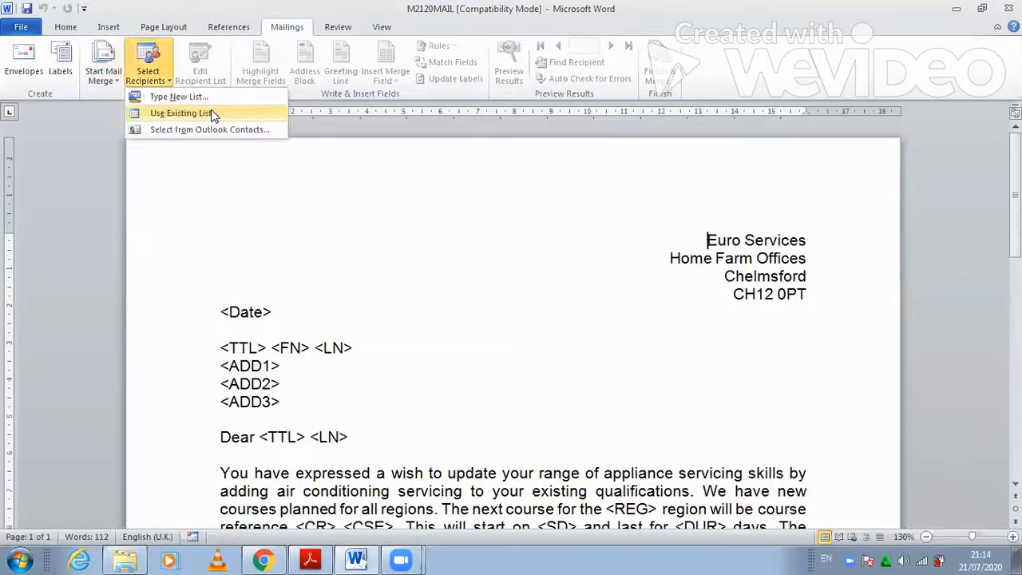
- Attach M2120QUALS from the 03_0417_21 March 2020 folder as the existing recipient list
click(230, 113)
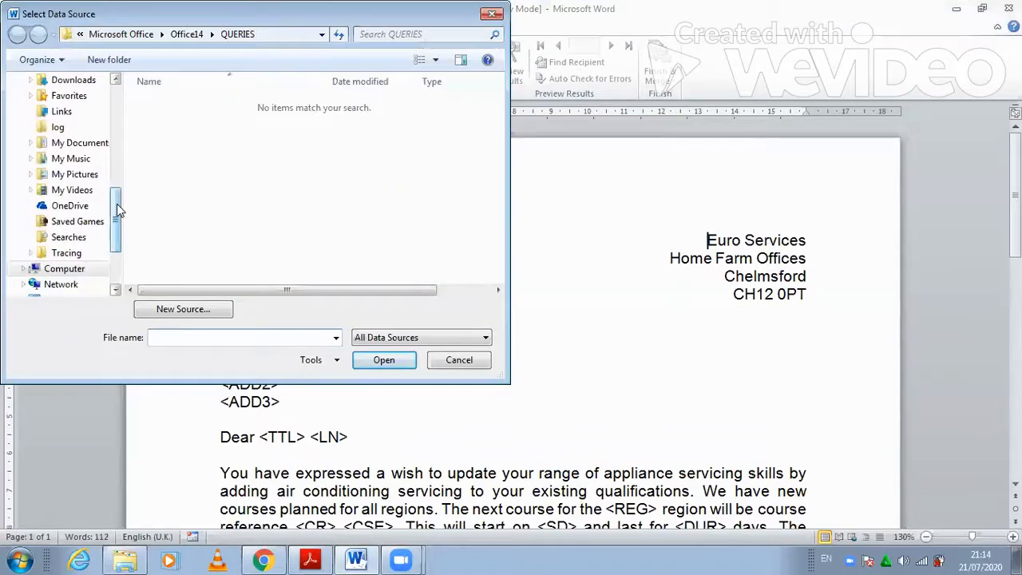
scroll(55, 128, up, 5)
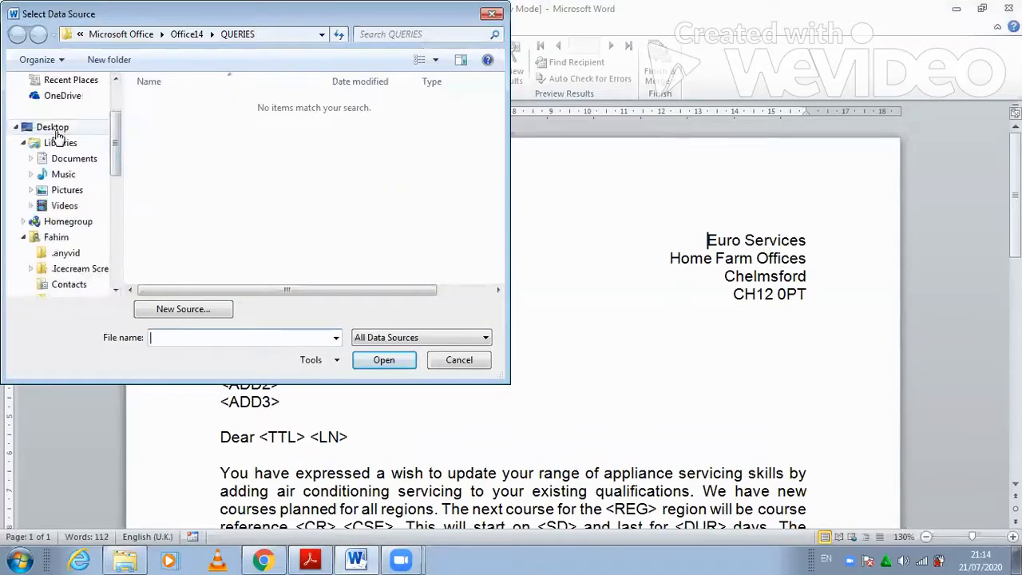
click(55, 128)
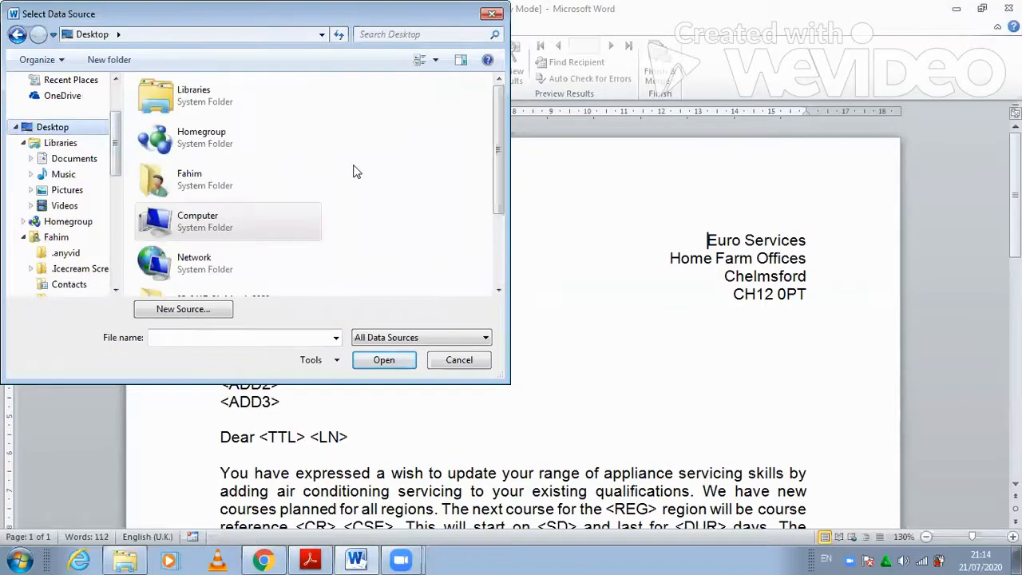
scroll(491, 174, down, 3)
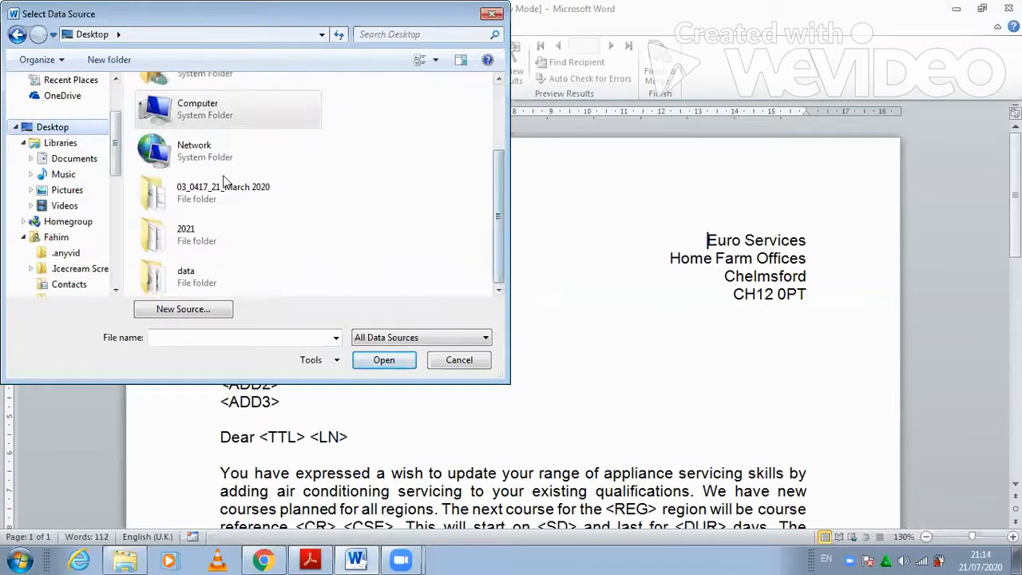
double_click(196, 190)
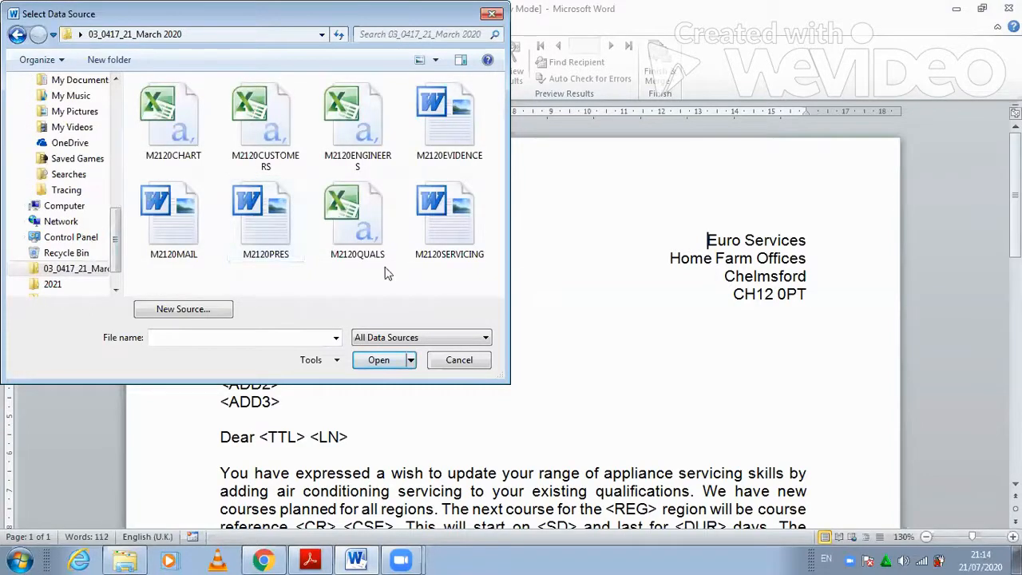
click(374, 248)
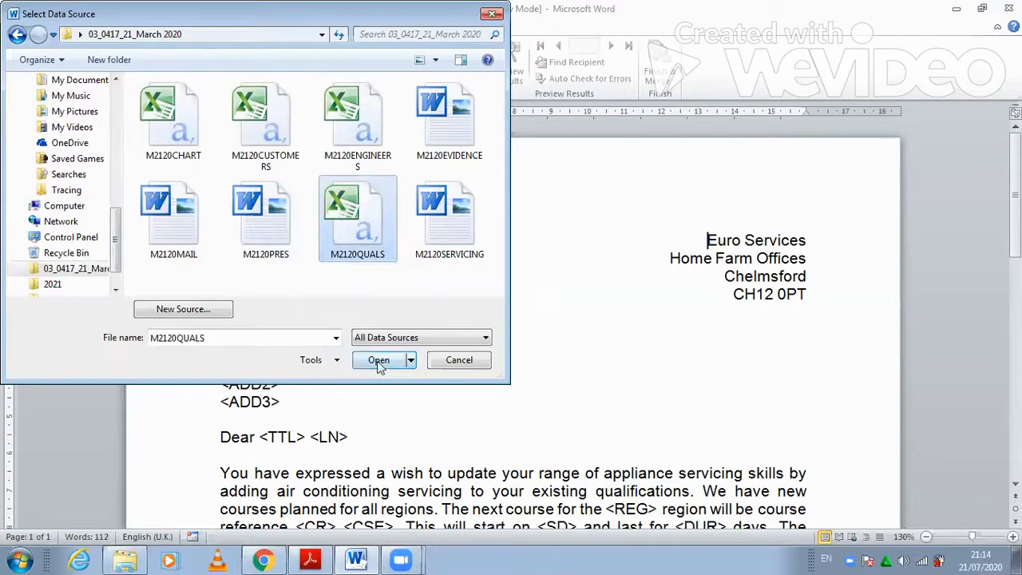
click(379, 360)
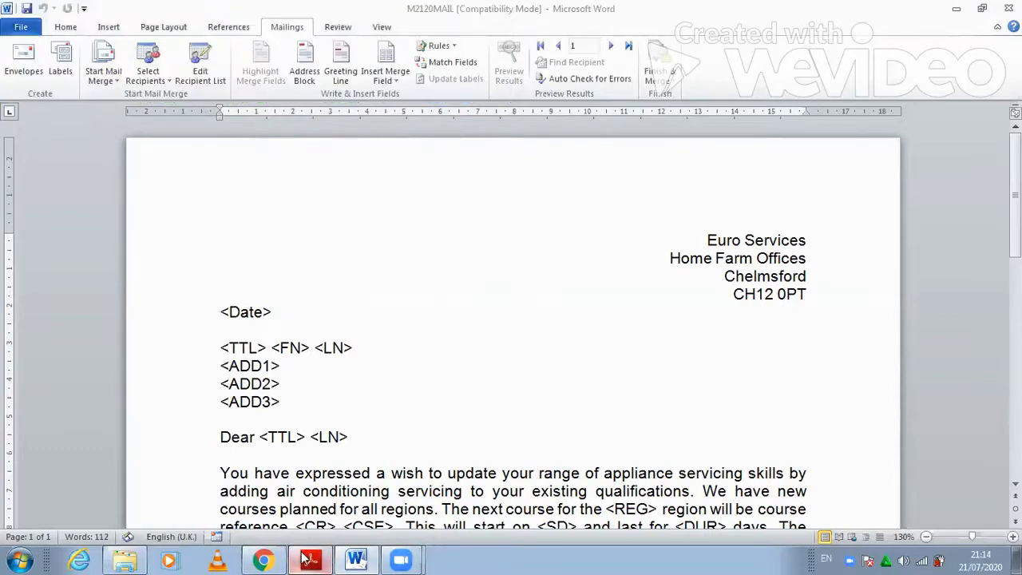
- Check the instructions, then select the <Date> placeholder in the letter
key(alt+Tab)
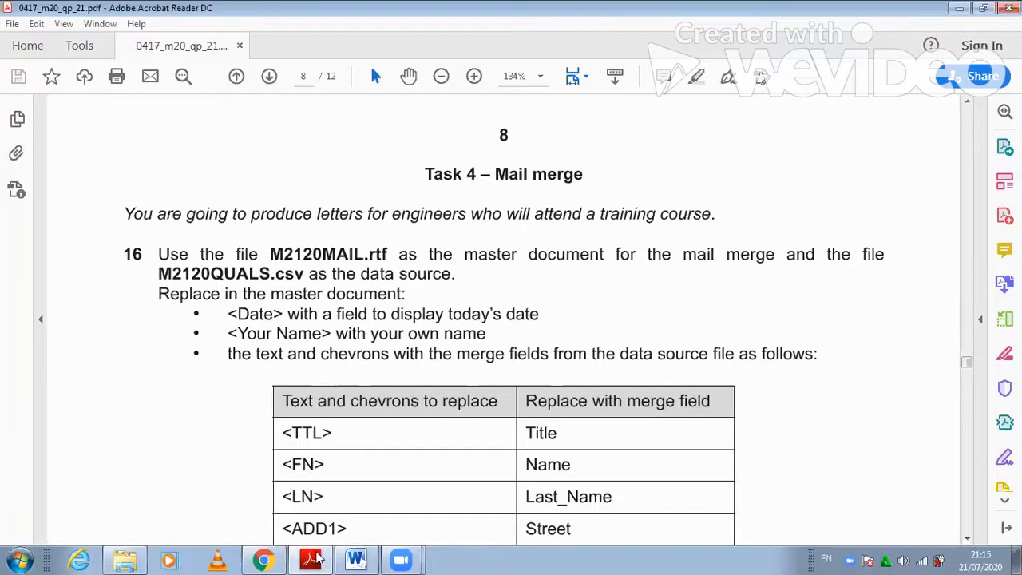
click(313, 559)
drag(273, 312, 224, 317)
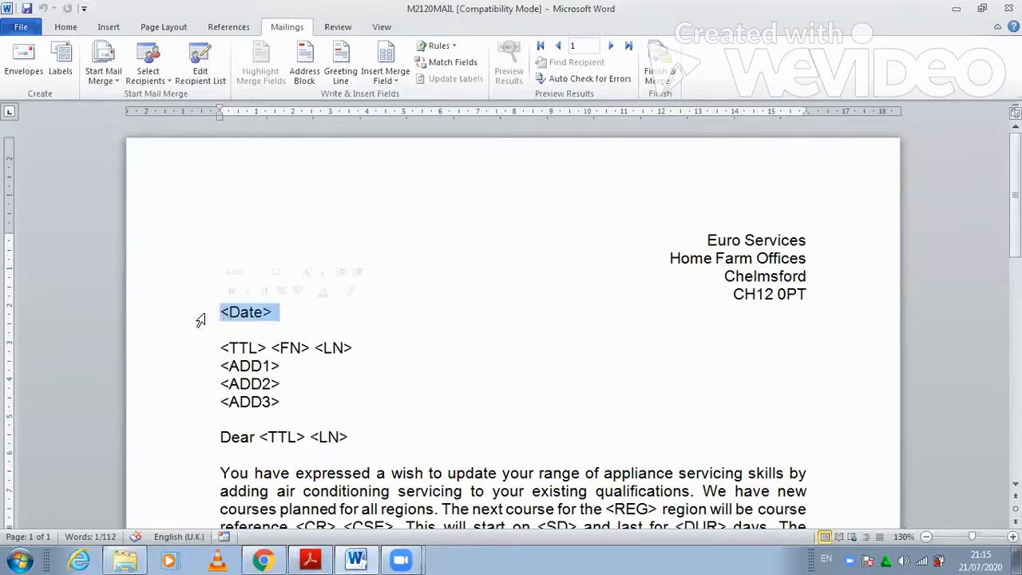
- Replace <Date> with a Date field in dd/MM/yyyy format (21/07/2020), followed by a blank line
click(108, 27)
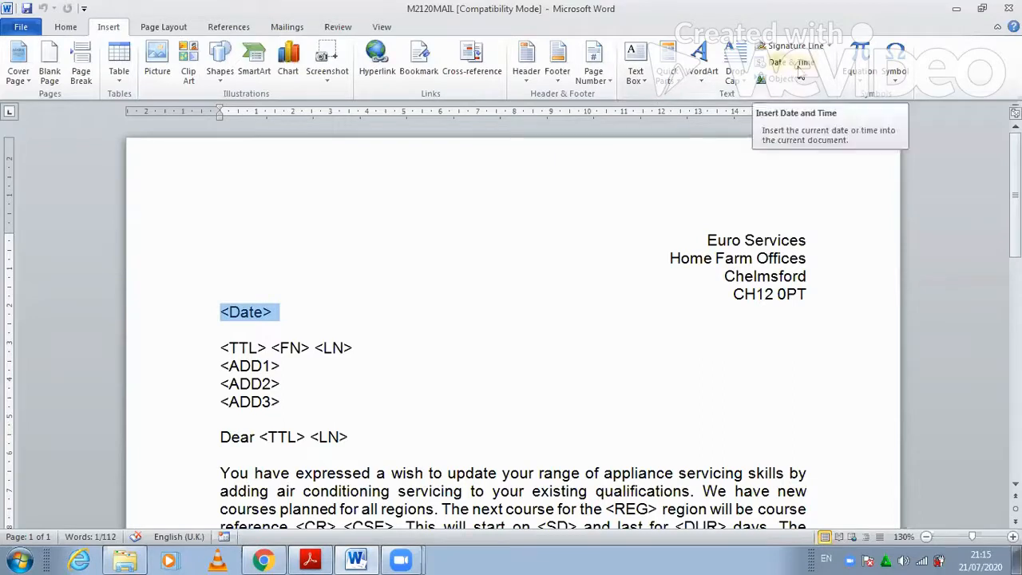
click(672, 73)
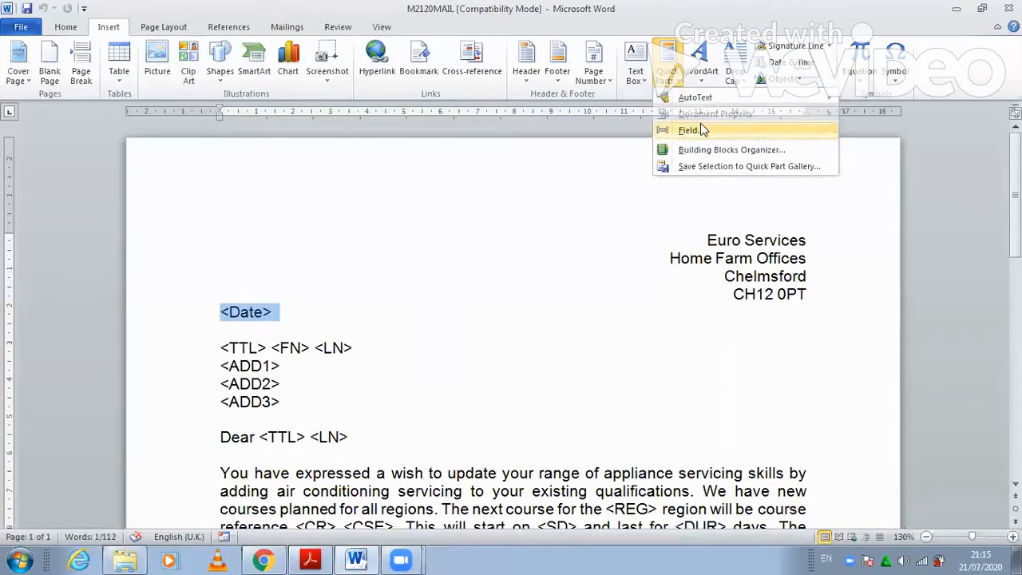
click(702, 130)
click(379, 357)
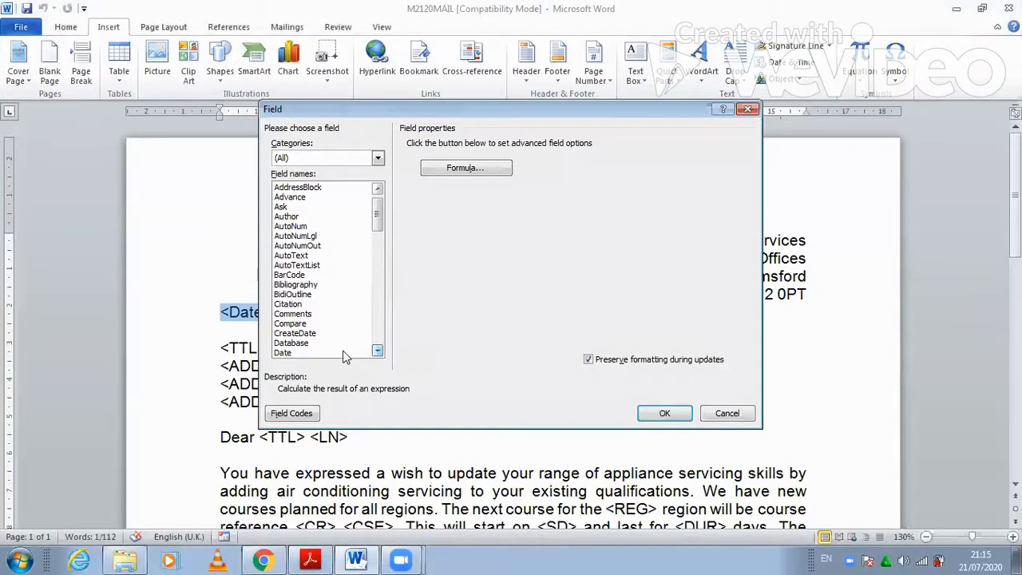
click(319, 353)
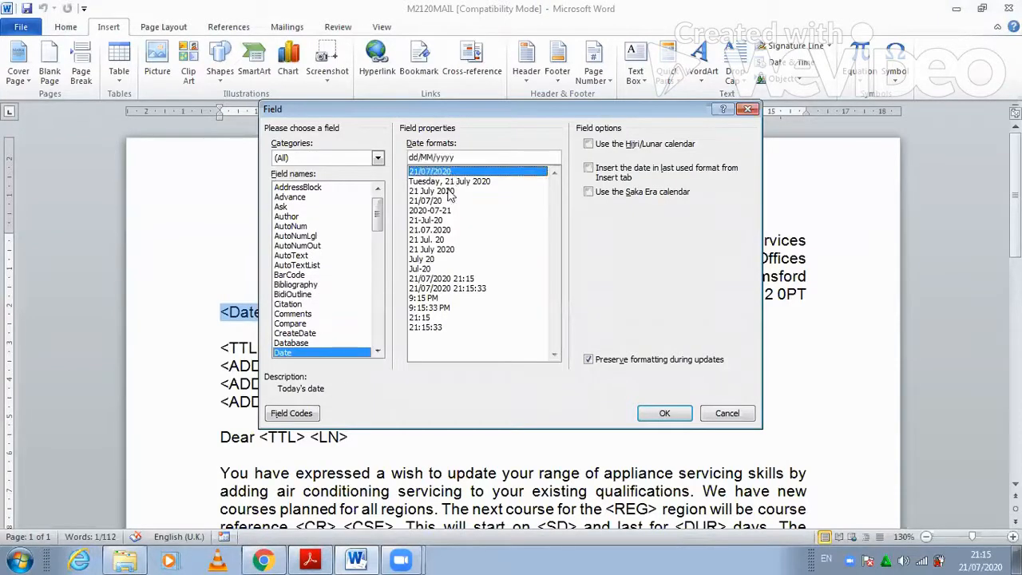
click(440, 193)
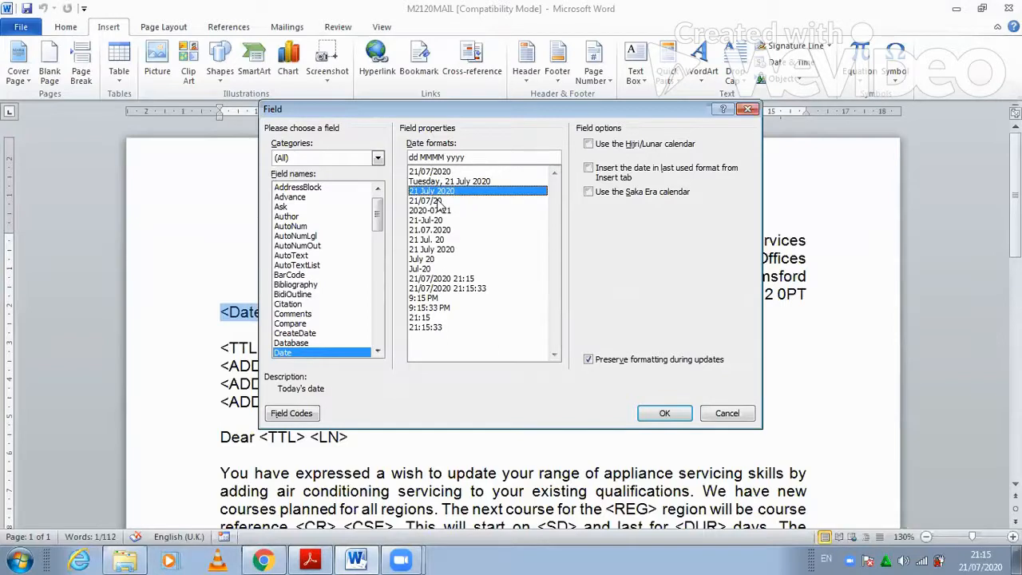
click(438, 208)
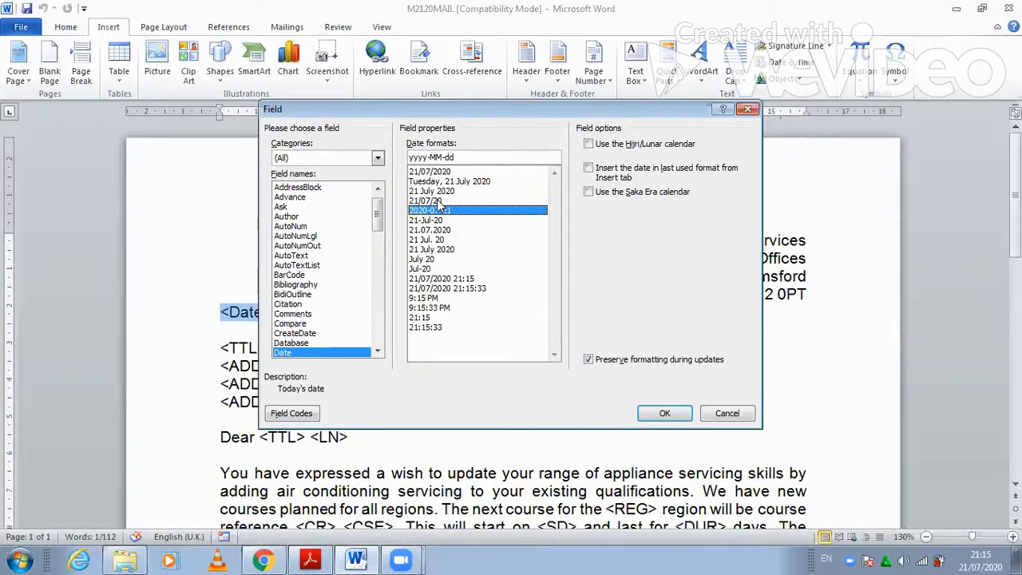
click(413, 171)
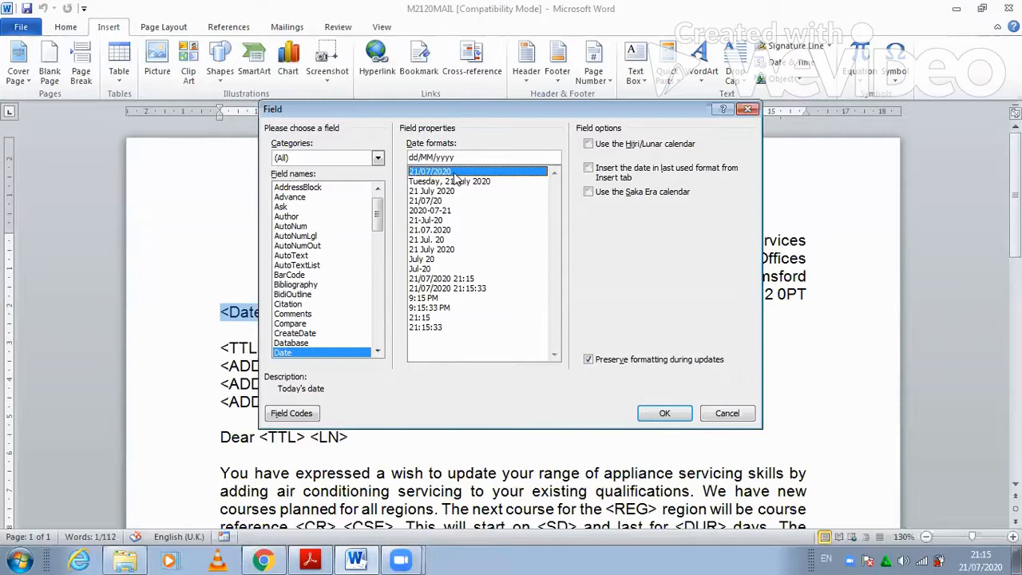
click(664, 413)
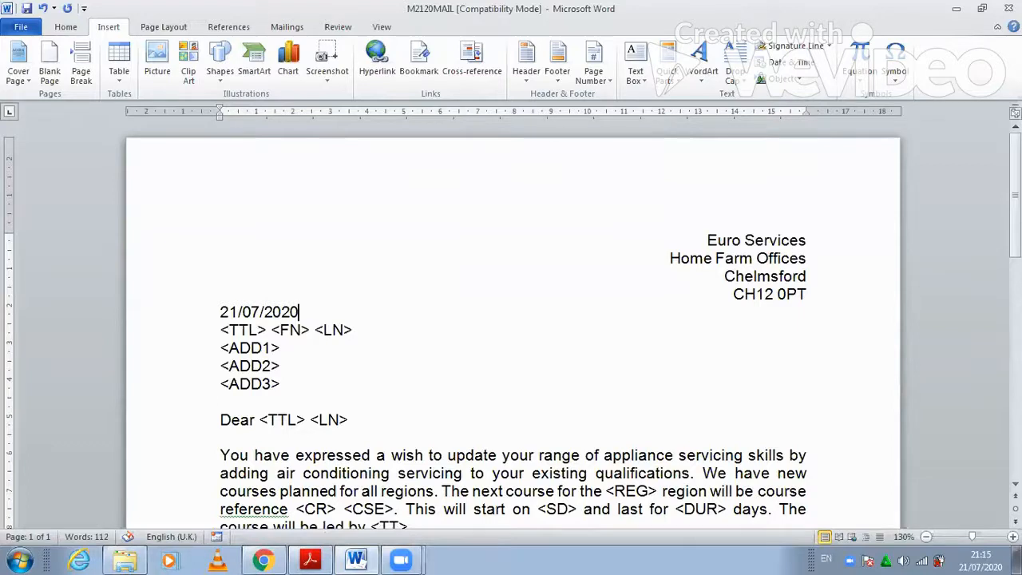
key(Return)
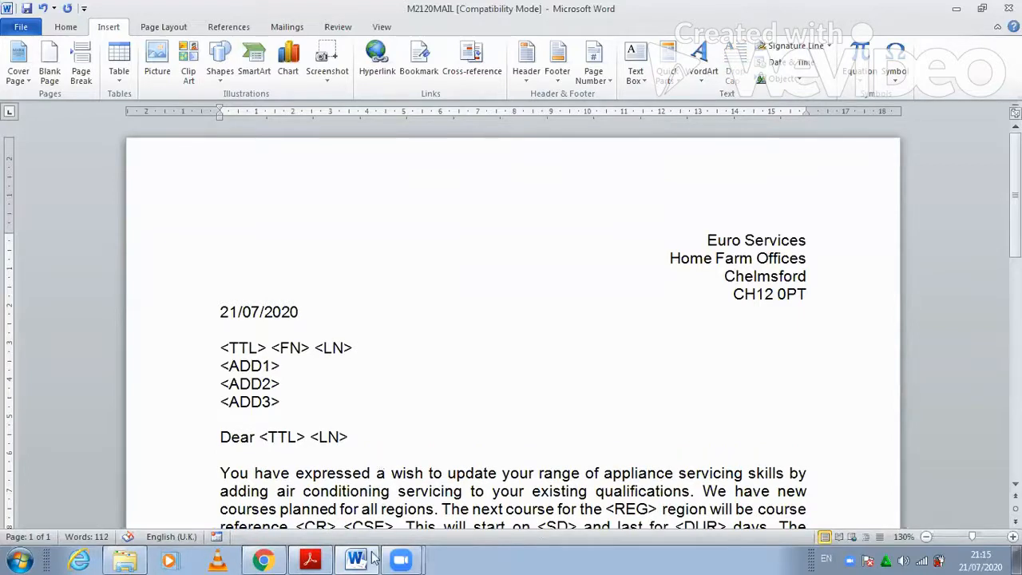
- Type the writer's own name over <Your Name> above Training Manager, then switch to the instructions PDF
mouse_move(311, 557)
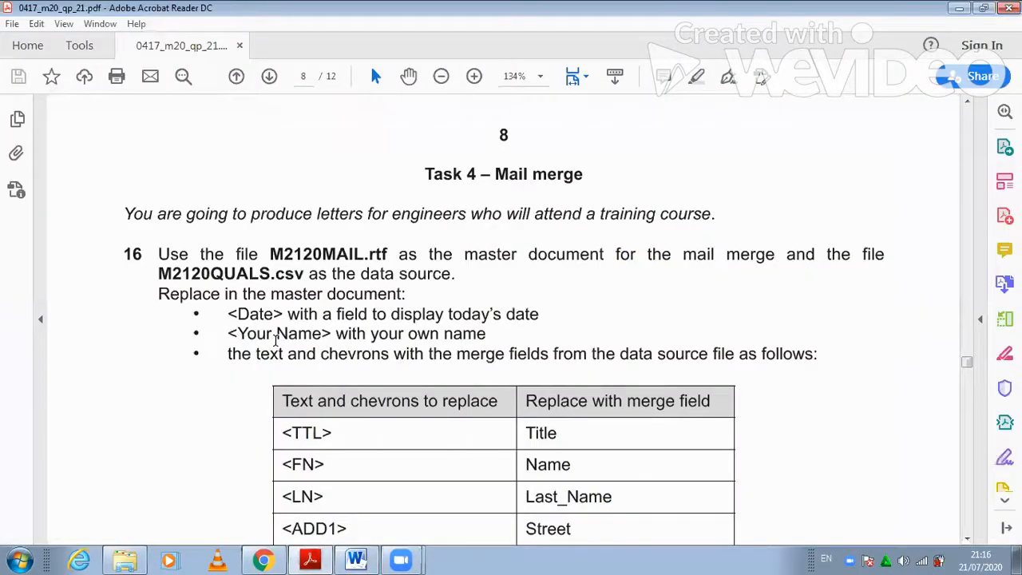
click(306, 558)
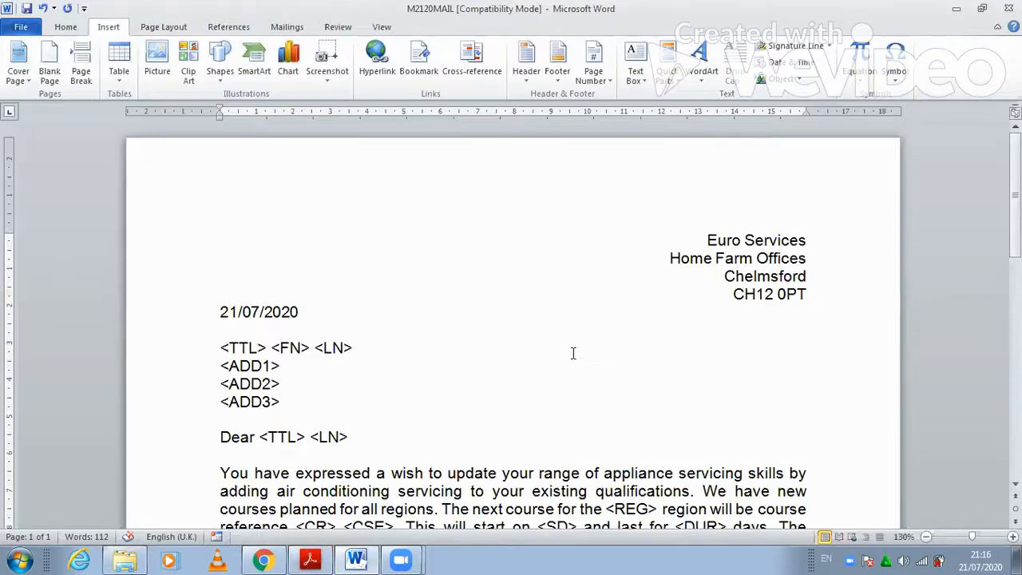
scroll(572, 353, down, 7)
click(191, 349)
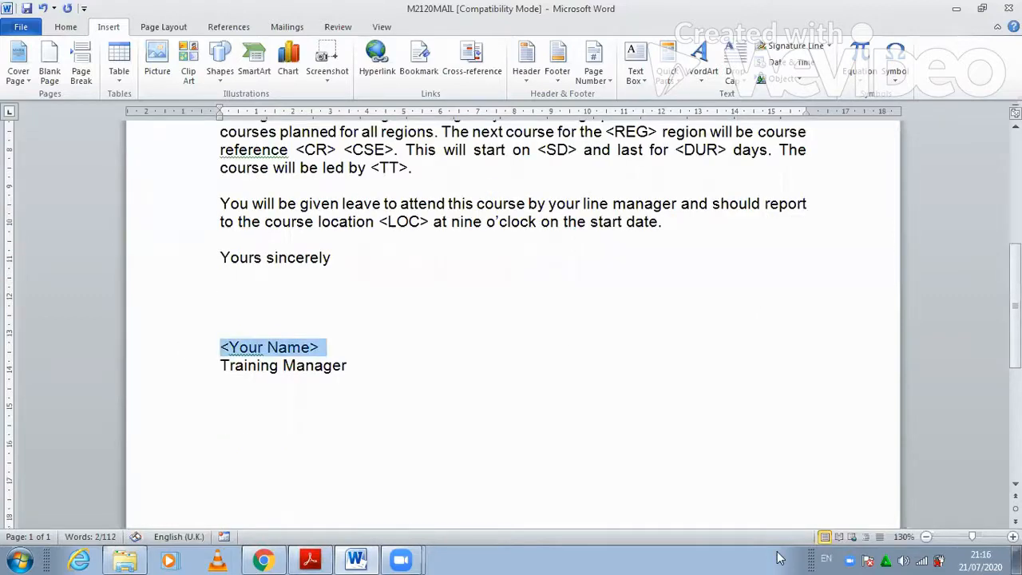
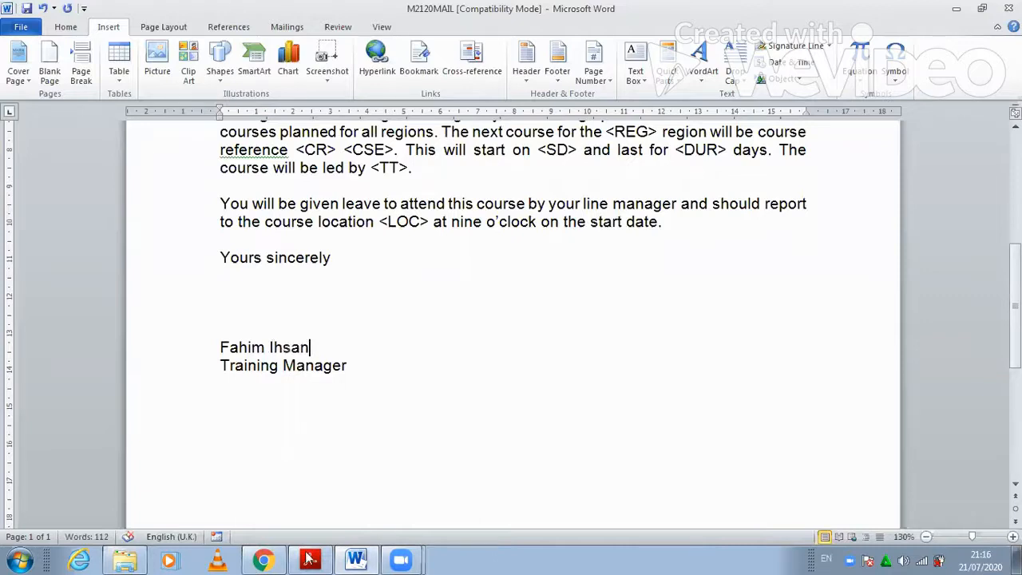
key(alt+Tab)
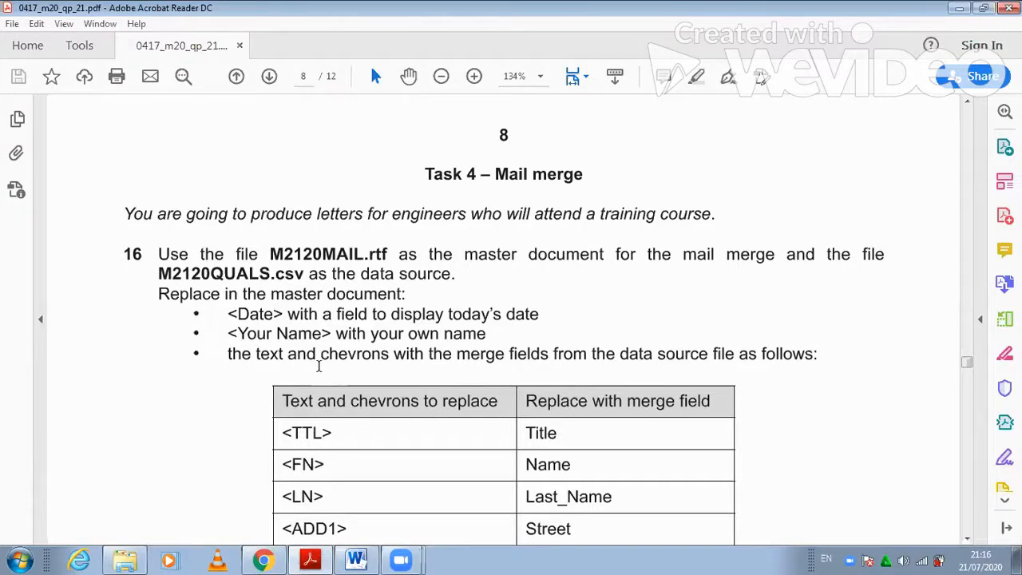
- Read through the PDF's placeholder-to-merge-field table, then select the <TTL> <FN> <LN> line in Word
scroll(427, 398, down, 2)
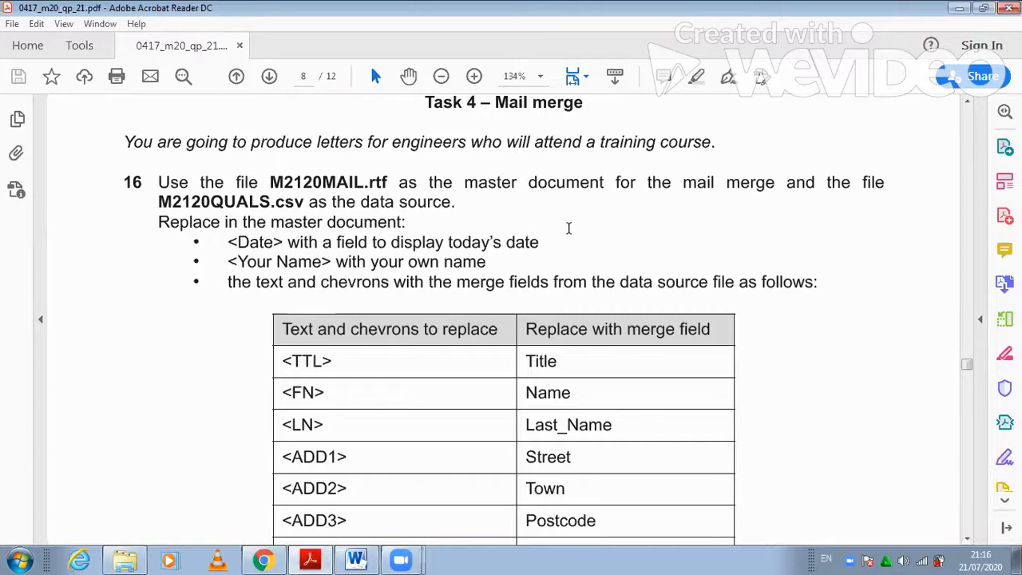
scroll(569, 227, down, 2)
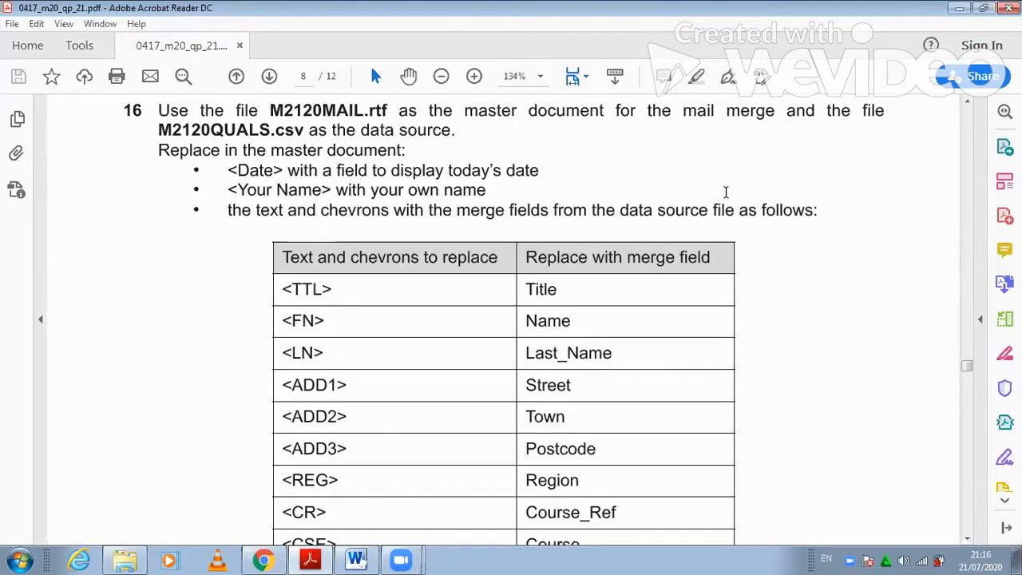
scroll(726, 191, down, 2)
scroll(466, 222, down, 1)
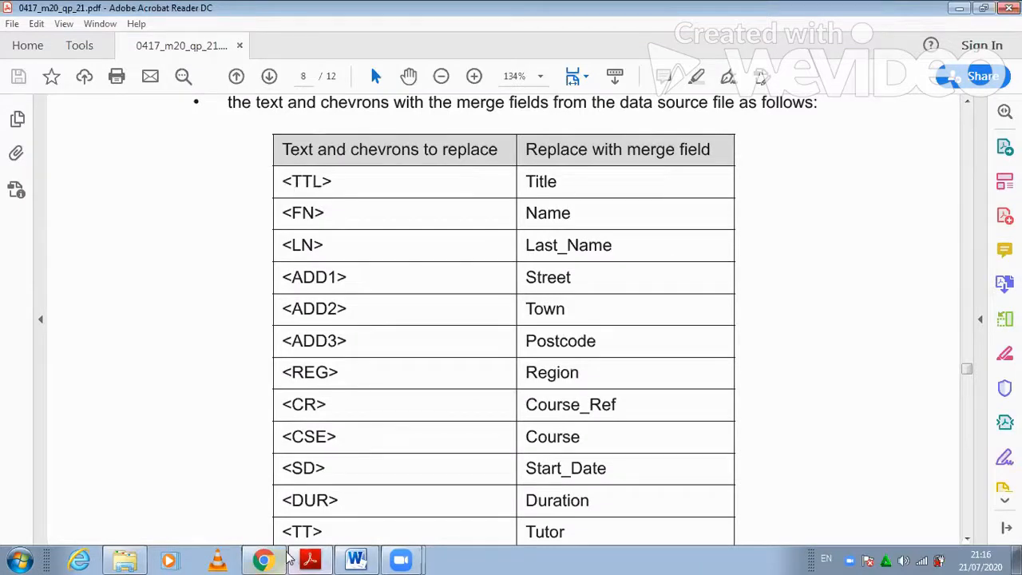
click(355, 560)
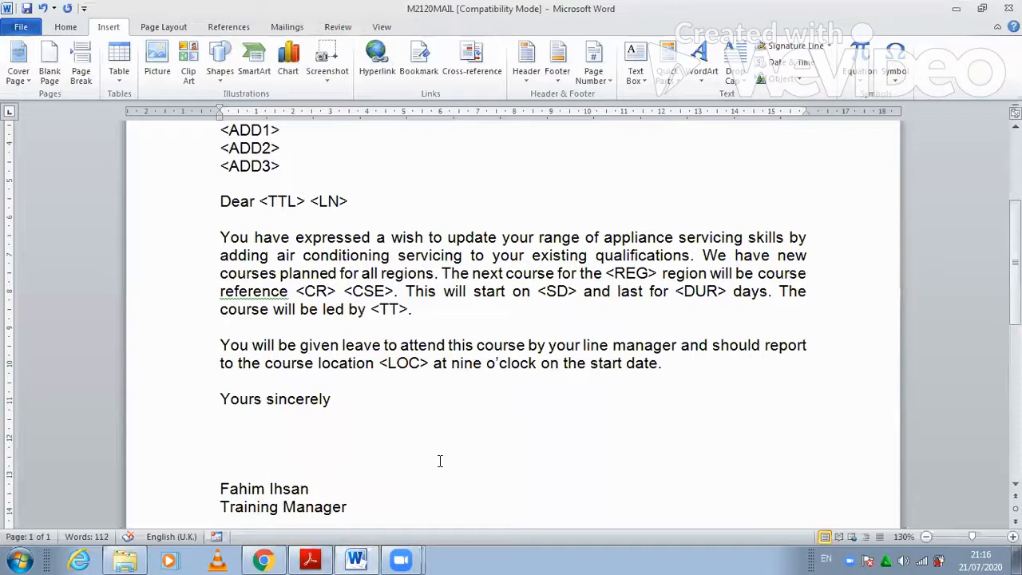
scroll(231, 239, up, 3)
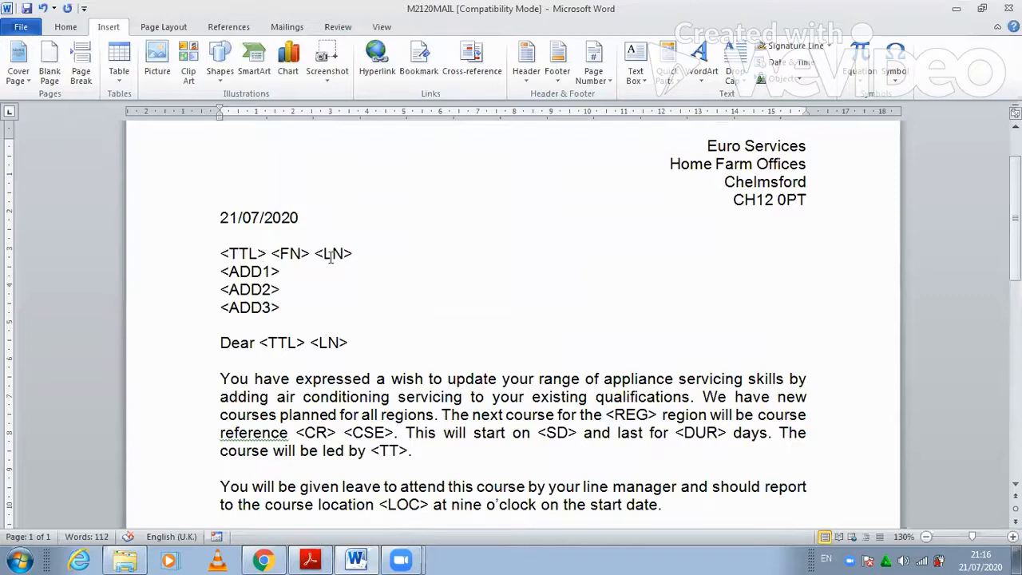
key(alt+Tab)
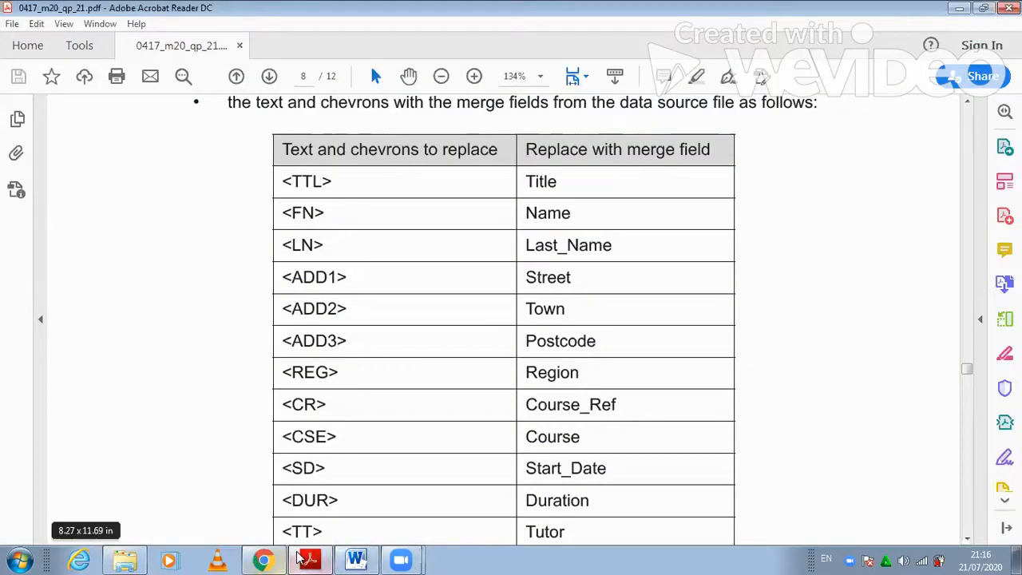
key(alt+Tab)
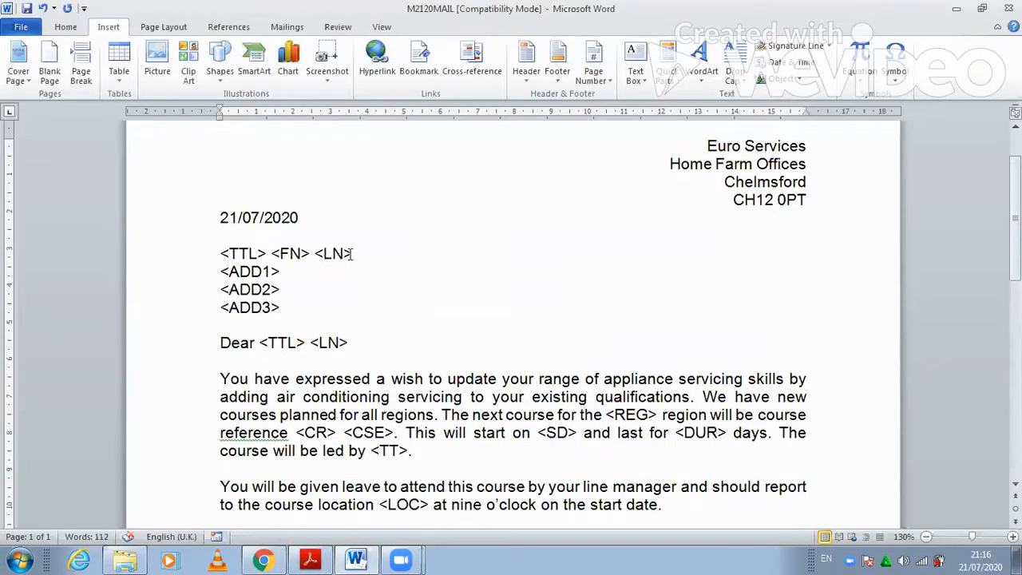
drag(351, 254, 225, 252)
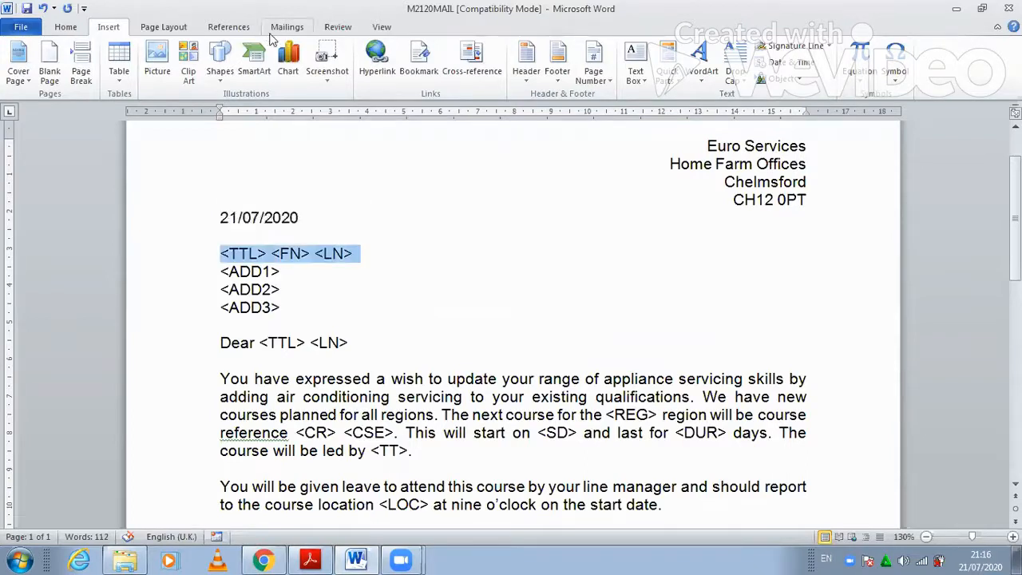
- Replace <TTL> <FN> <LN> with the Title, Name and Last_Name merge fields, leaving <ADD1> on its own line
click(276, 32)
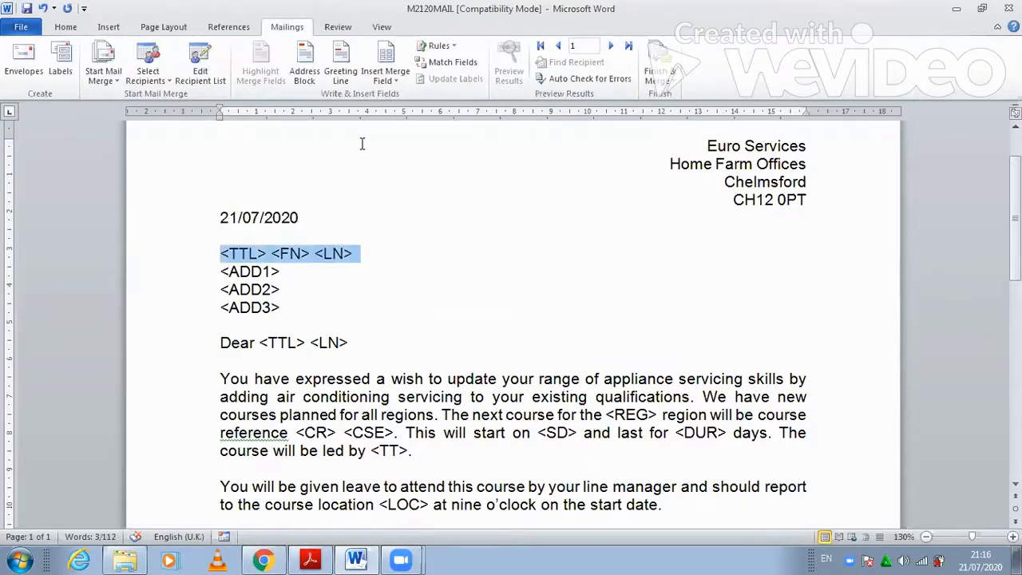
click(386, 73)
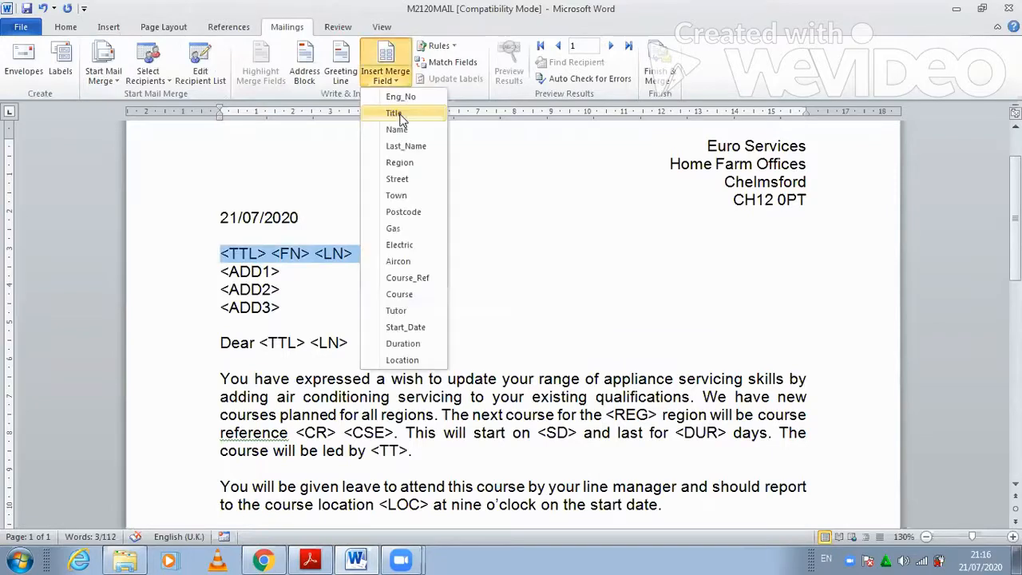
click(401, 115)
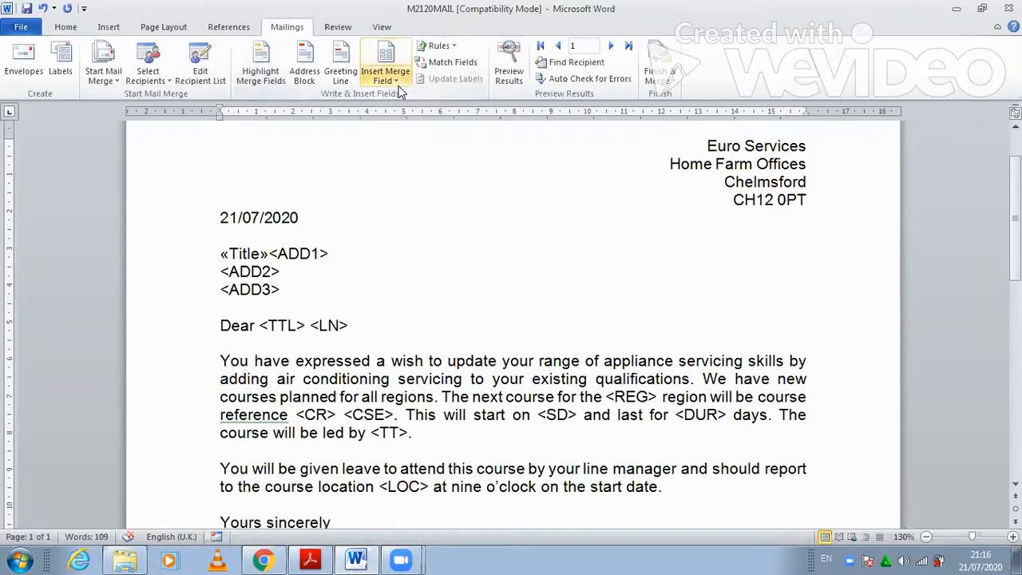
click(395, 79)
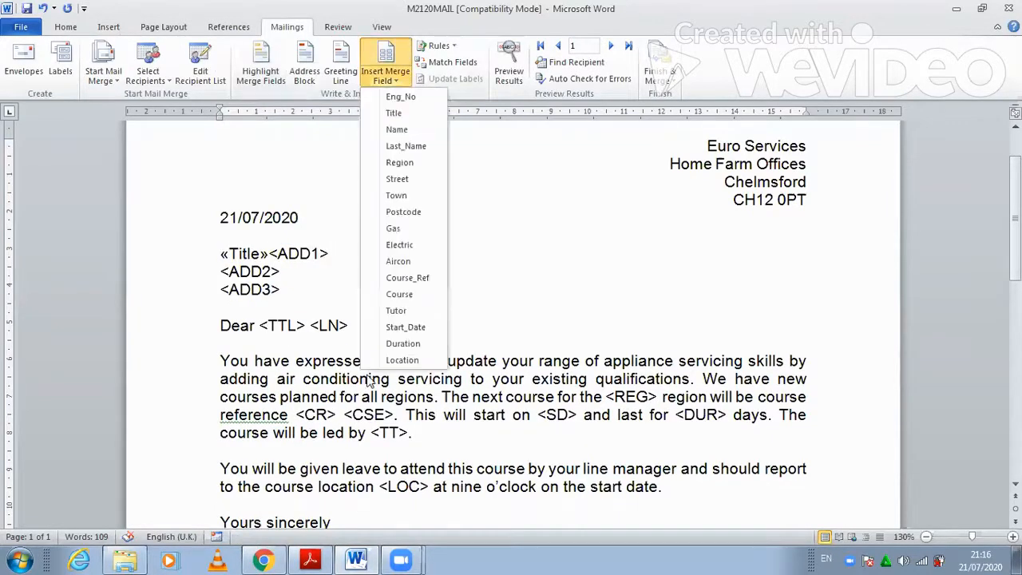
click(423, 129)
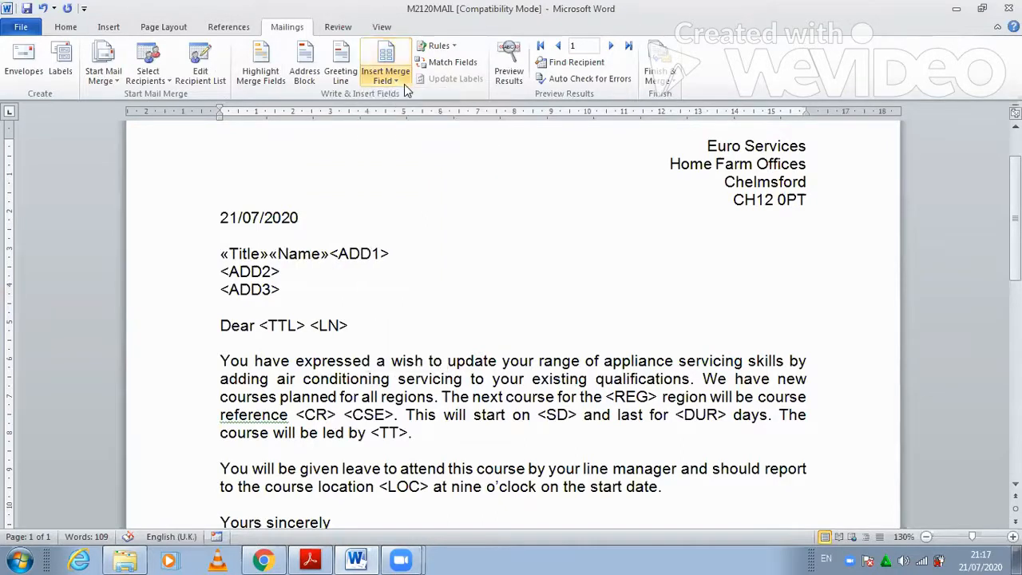
click(395, 79)
click(412, 145)
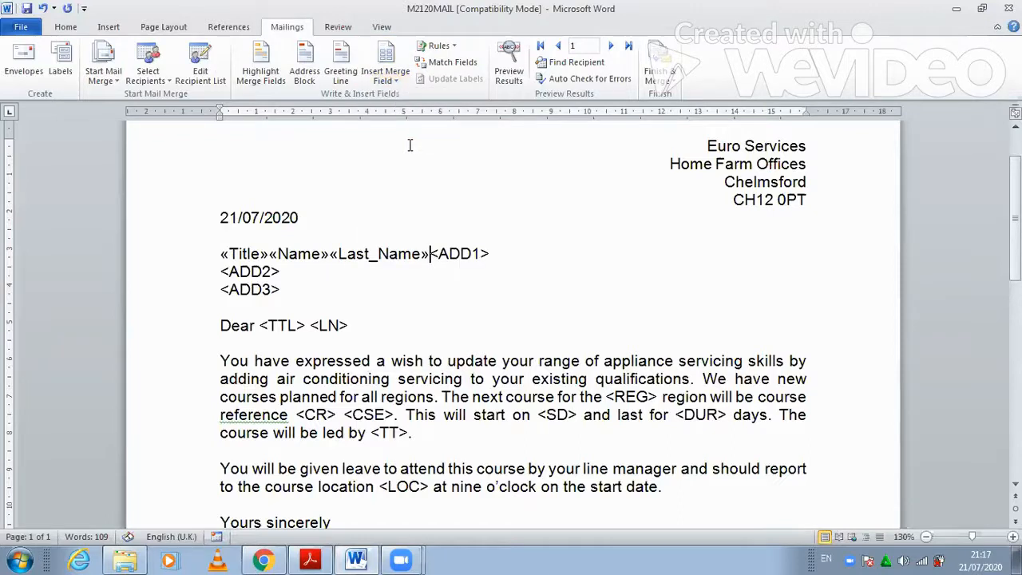
key(Return)
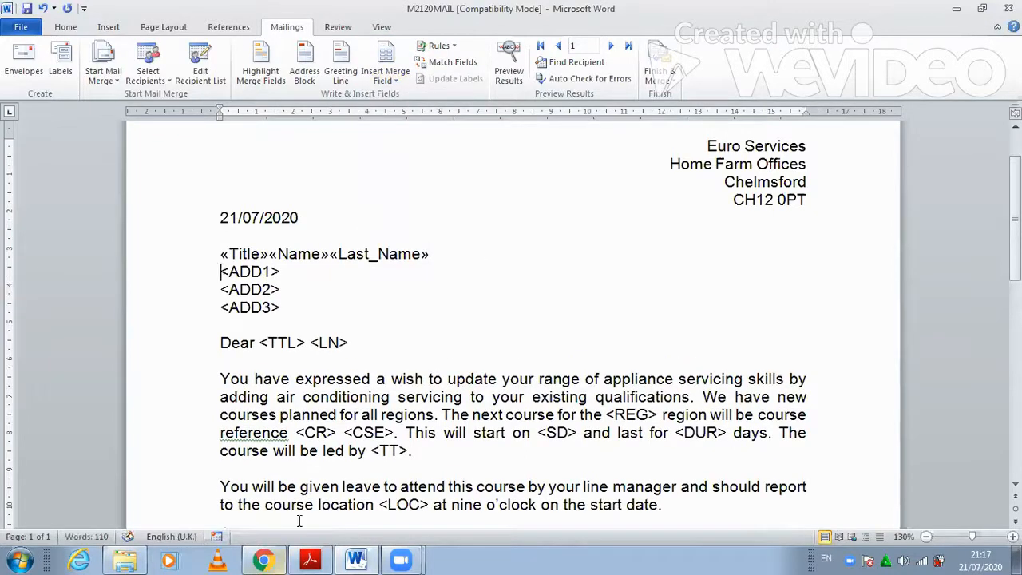
click(311, 559)
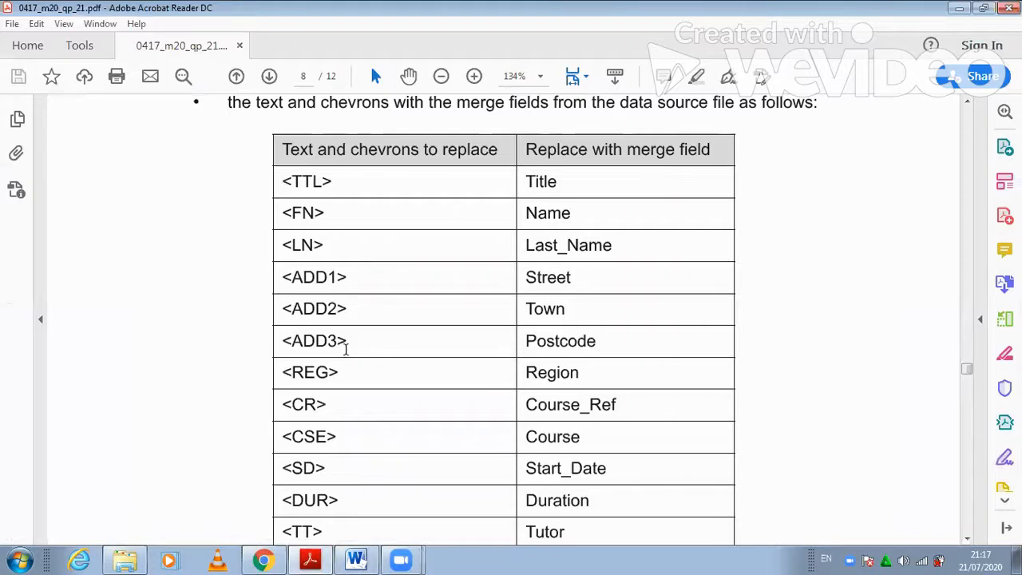
- Replace <ADD1> with the Street merge field and move <ADD2> onto its own line
click(356, 557)
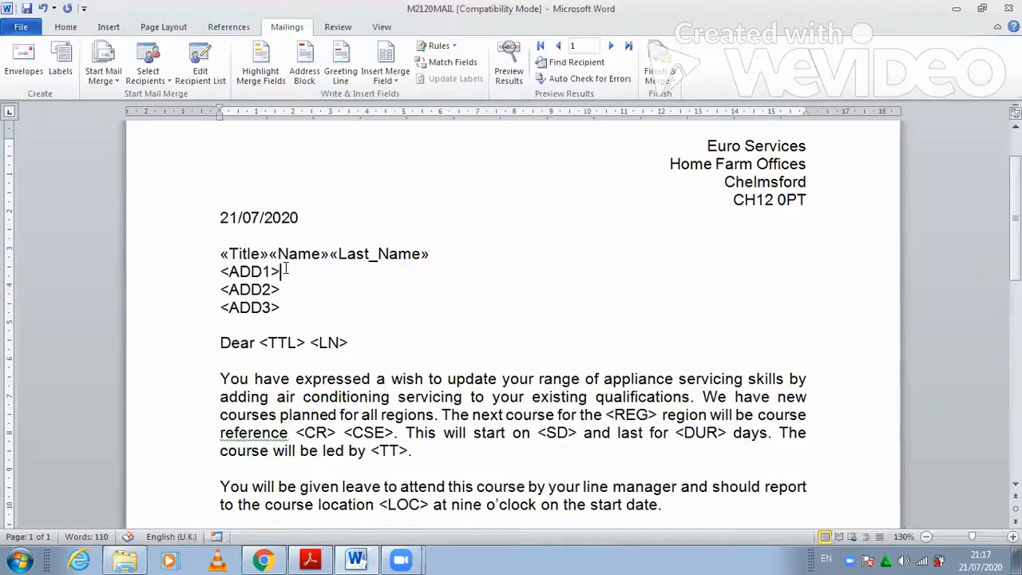
triple_click(216, 271)
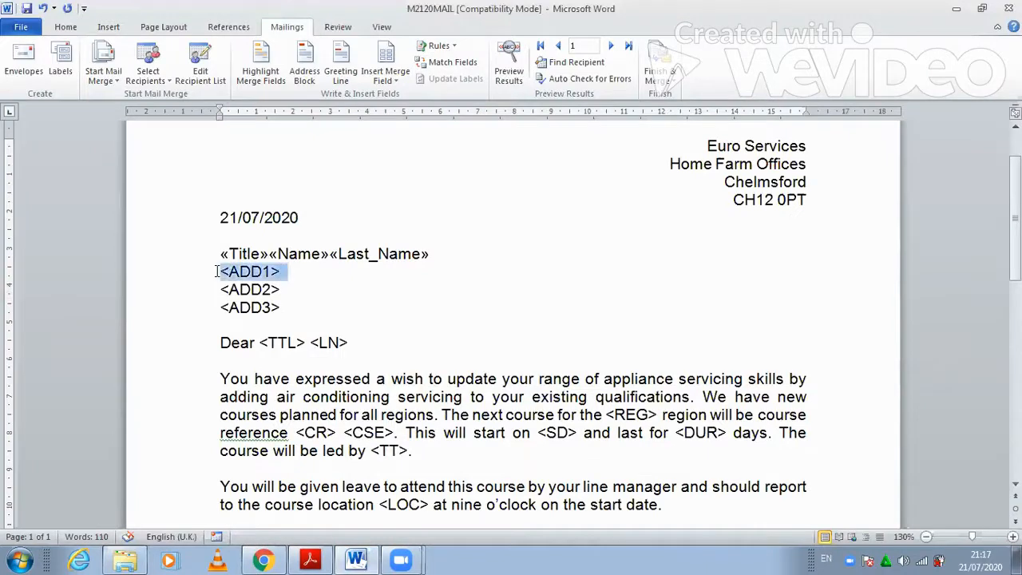
click(386, 77)
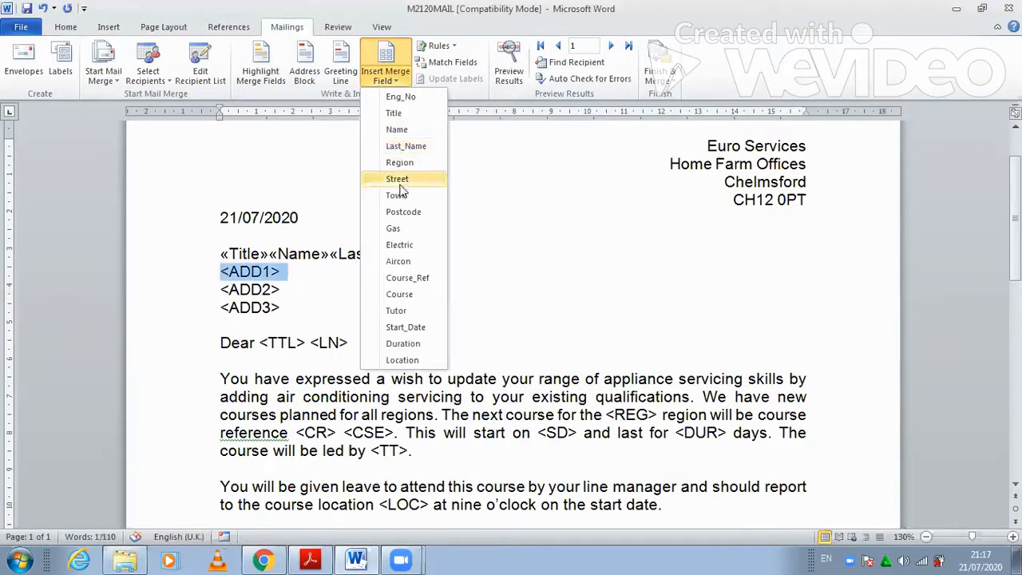
click(399, 181)
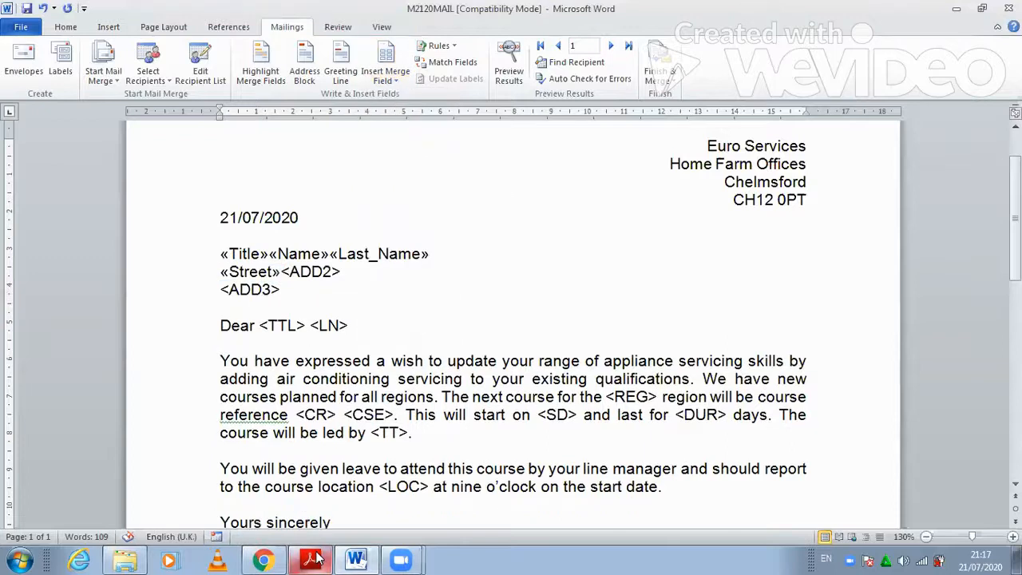
click(314, 559)
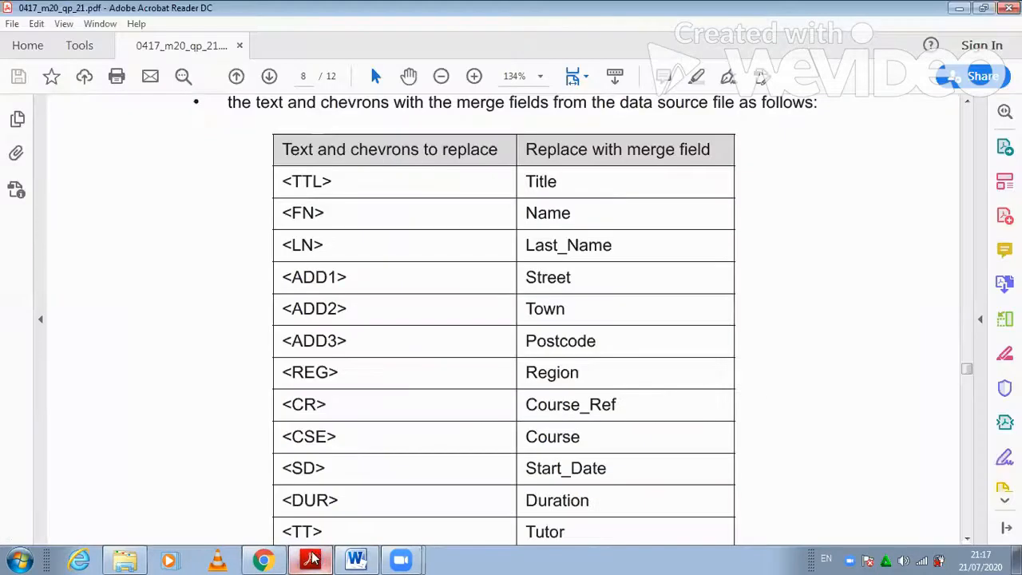
click(313, 559)
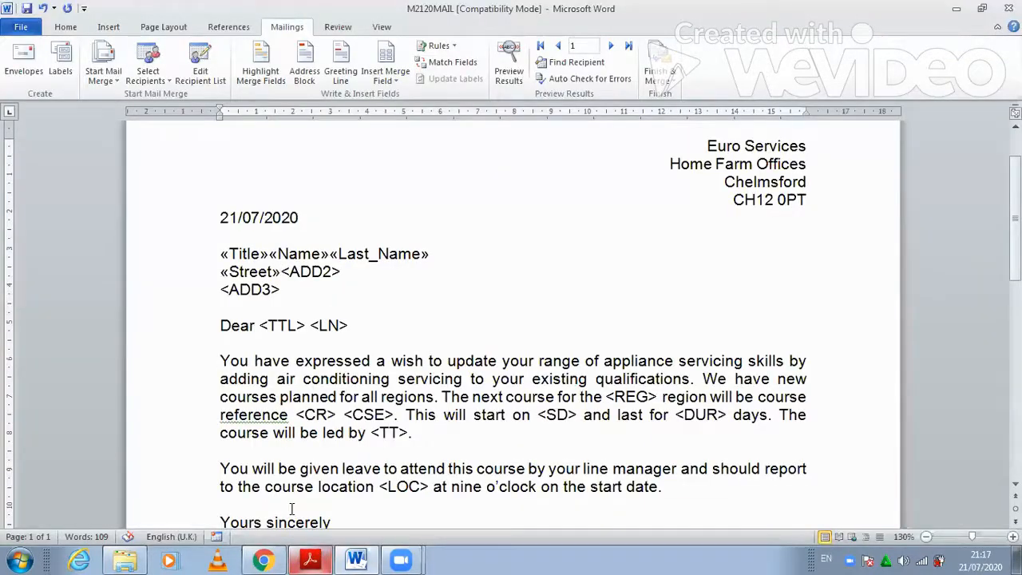
key(Return)
- Replace <ADD2> and <ADD3> with the Town and Postcode merge fields, adding a blank line after
click(311, 559)
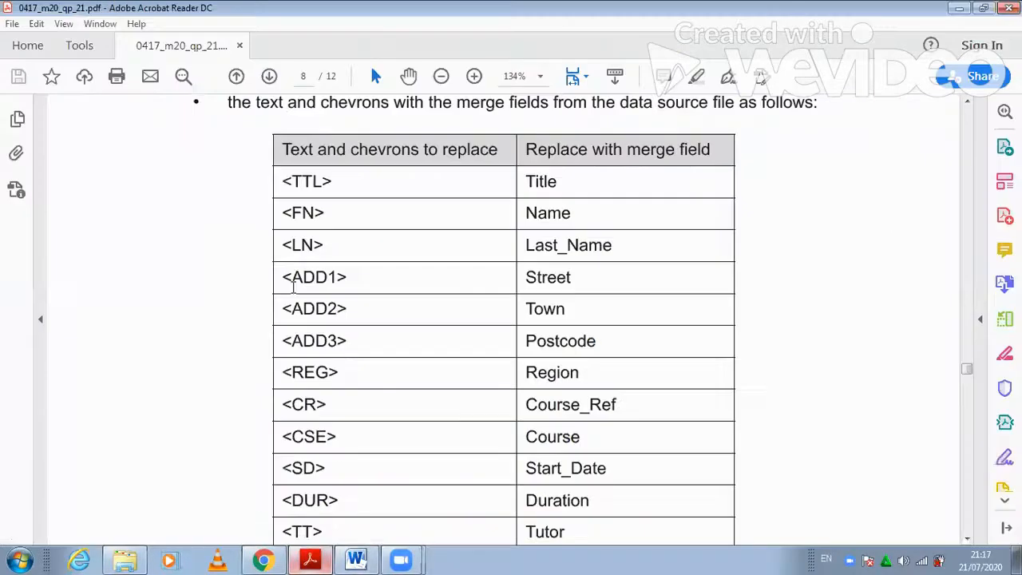
click(311, 559)
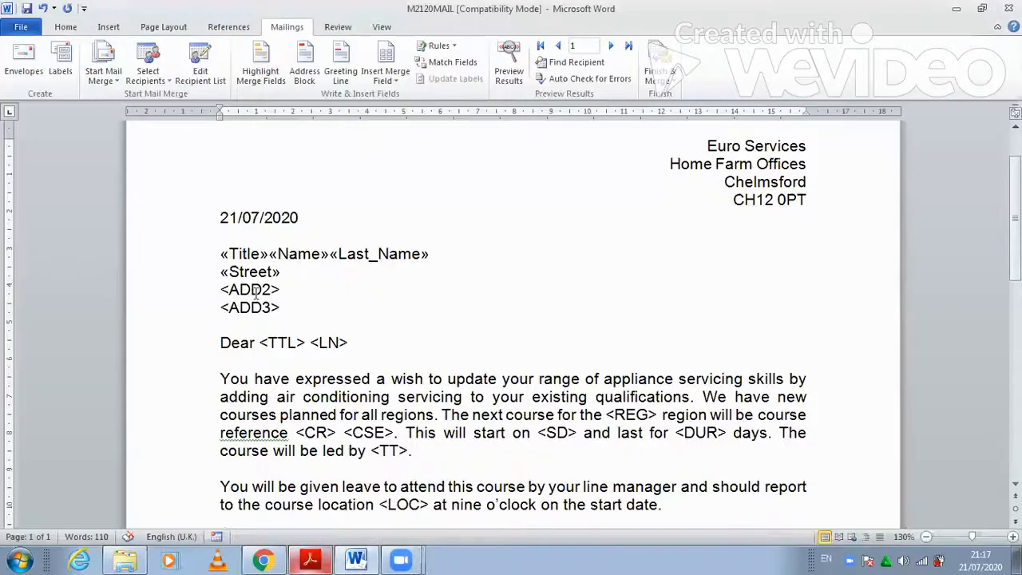
drag(224, 290, 287, 290)
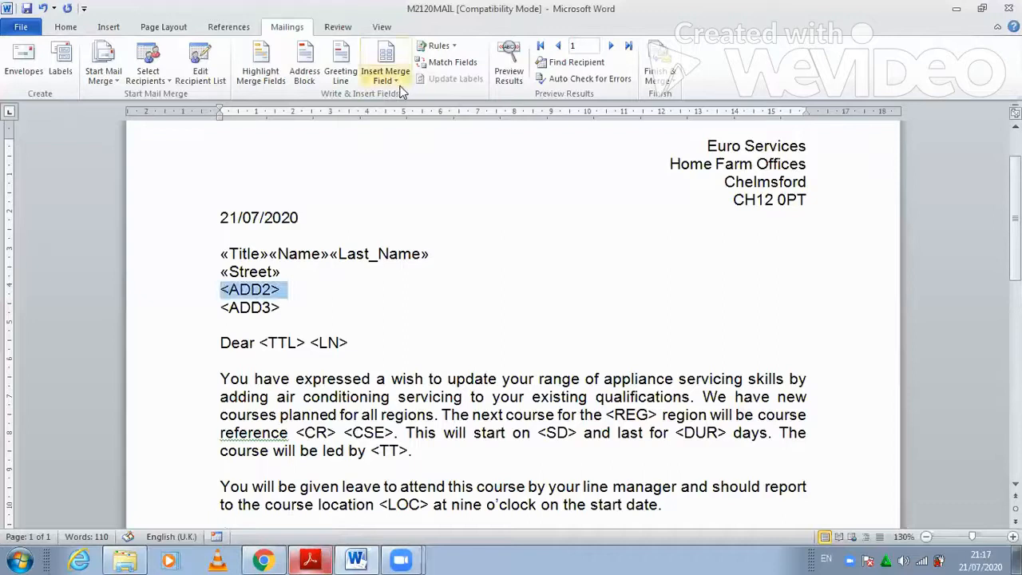
click(385, 76)
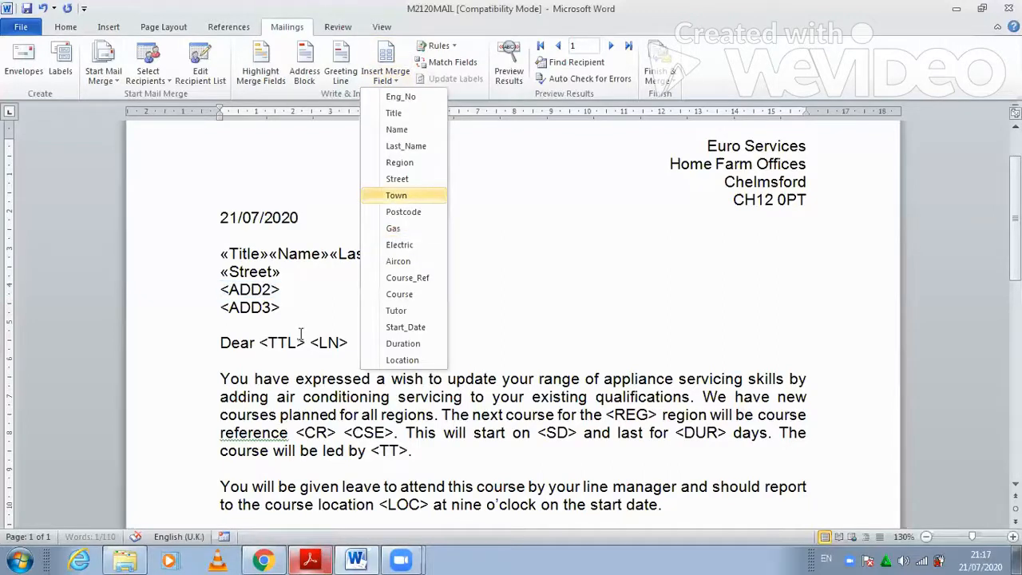
click(396, 195)
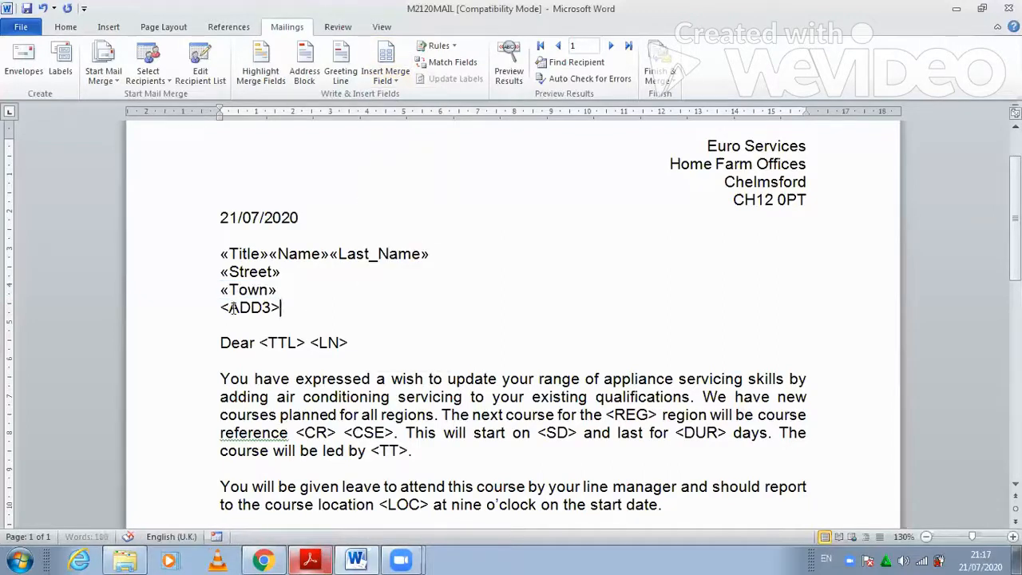
key(shift+Home)
click(396, 80)
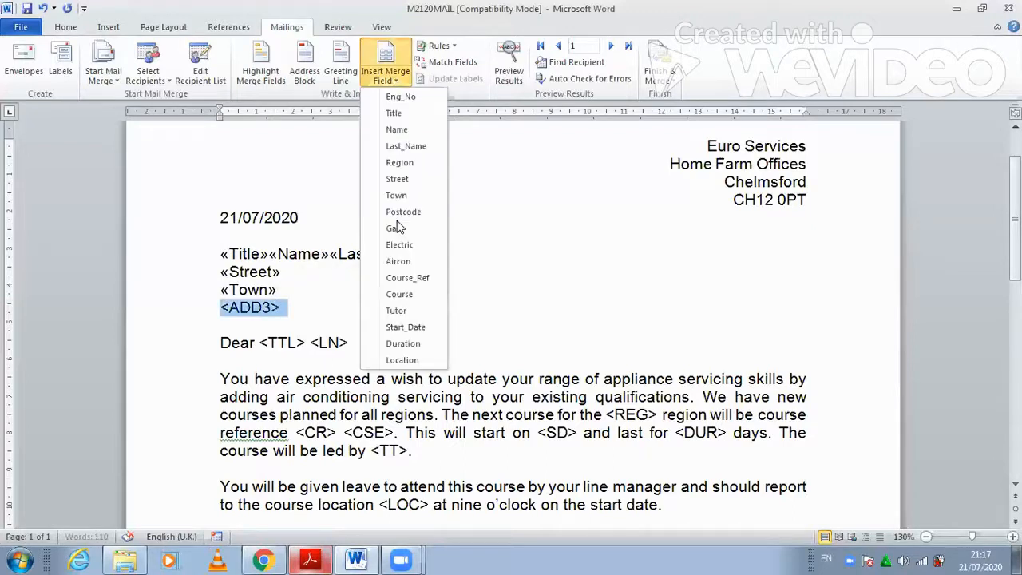
click(401, 211)
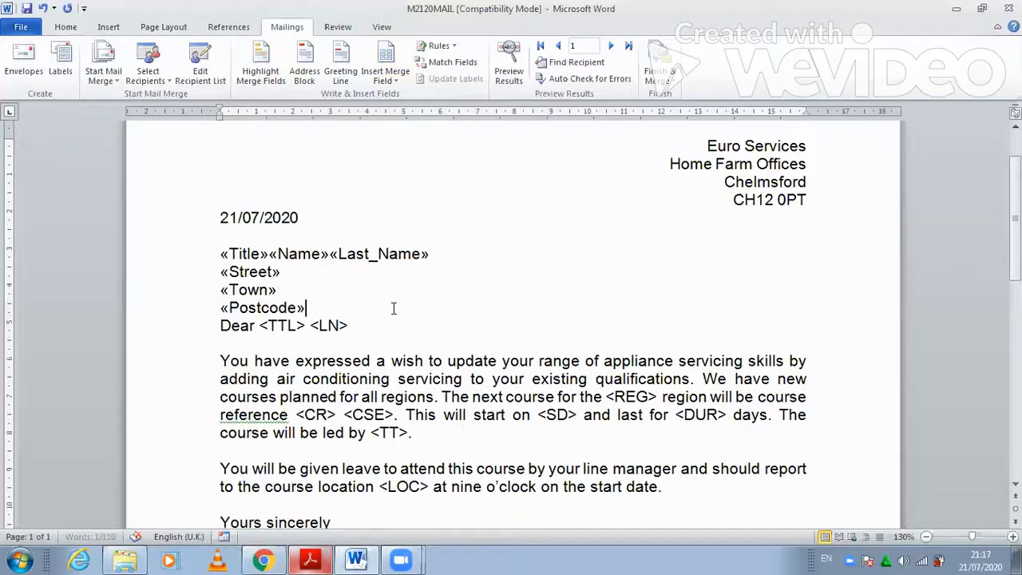
key(Return)
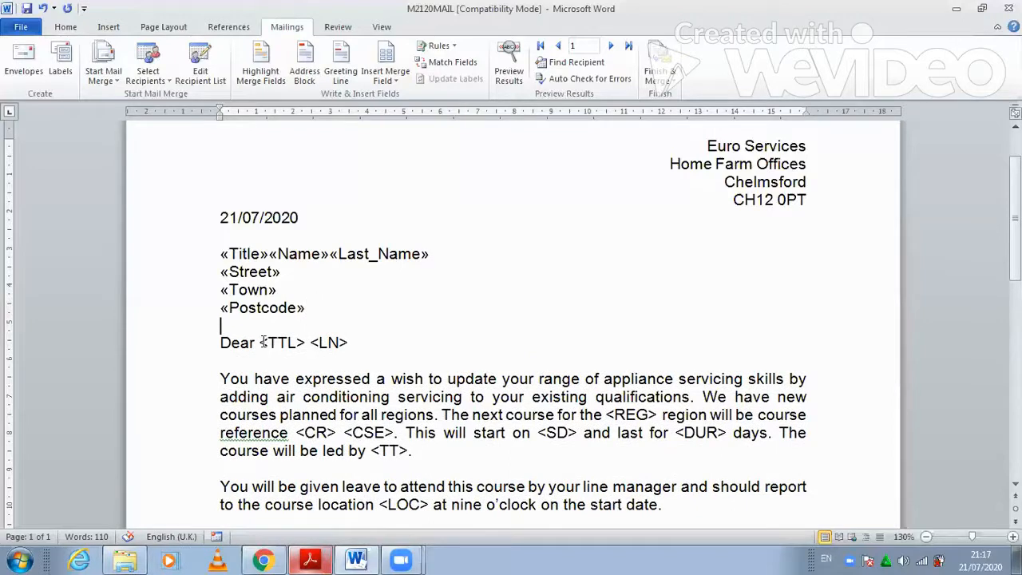
- Change the greeting's <TTL> <LN> to the Title and Last_Name merge fields
key(Down)
key(ctrl+Right)
key(shift+End)
click(392, 80)
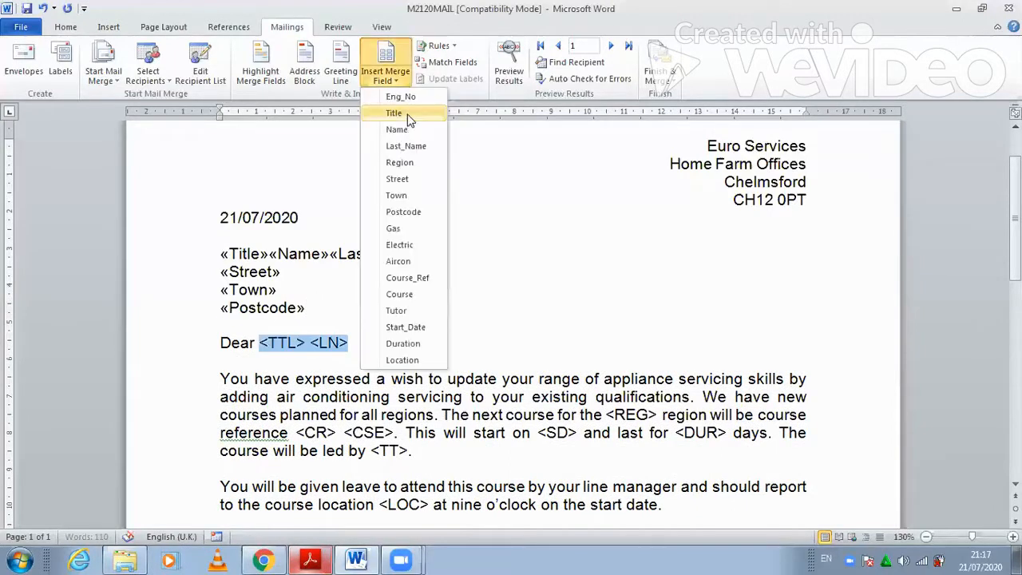
click(409, 117)
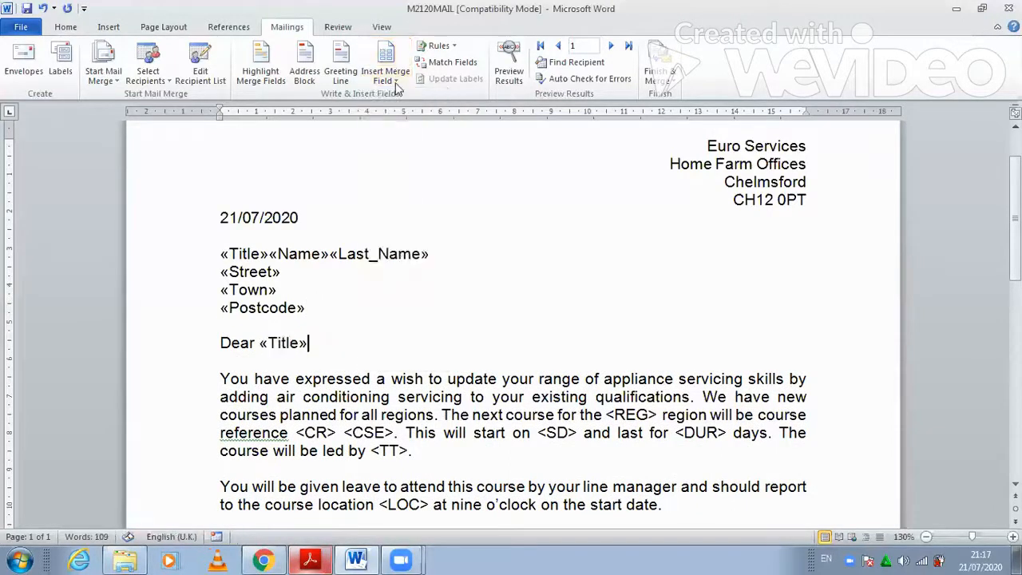
click(396, 82)
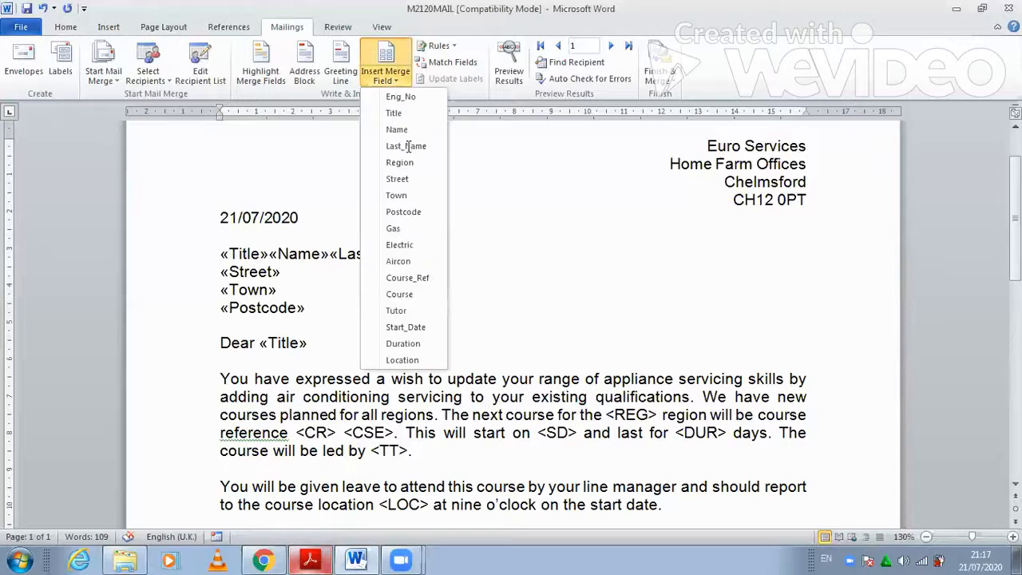
click(407, 146)
scroll(468, 334, down, 2)
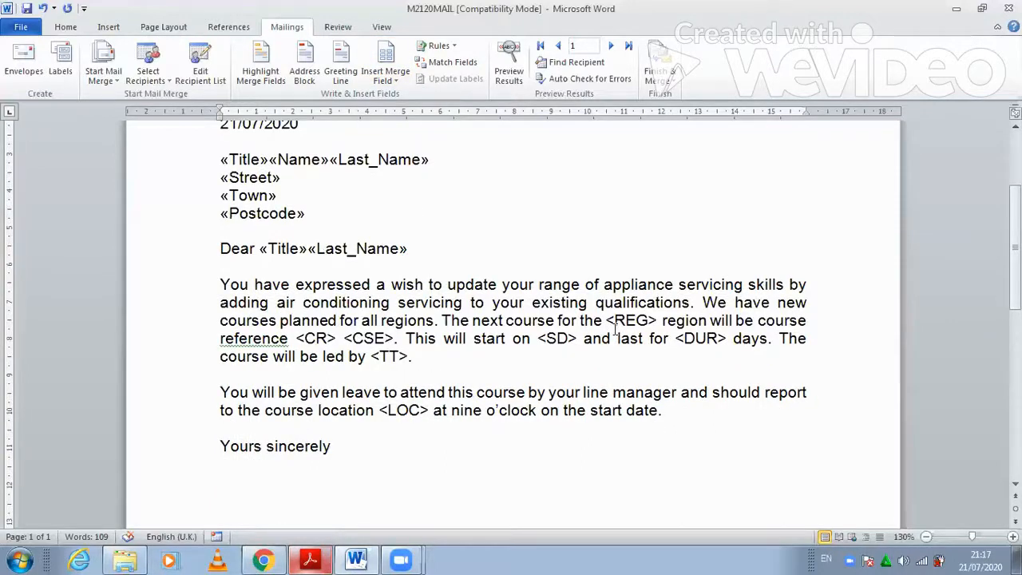
- Replace <REG>, <CR> and <CSE> with the Region, Course_Ref and Course merge fields
drag(656, 320, 614, 321)
key(shift+Left)
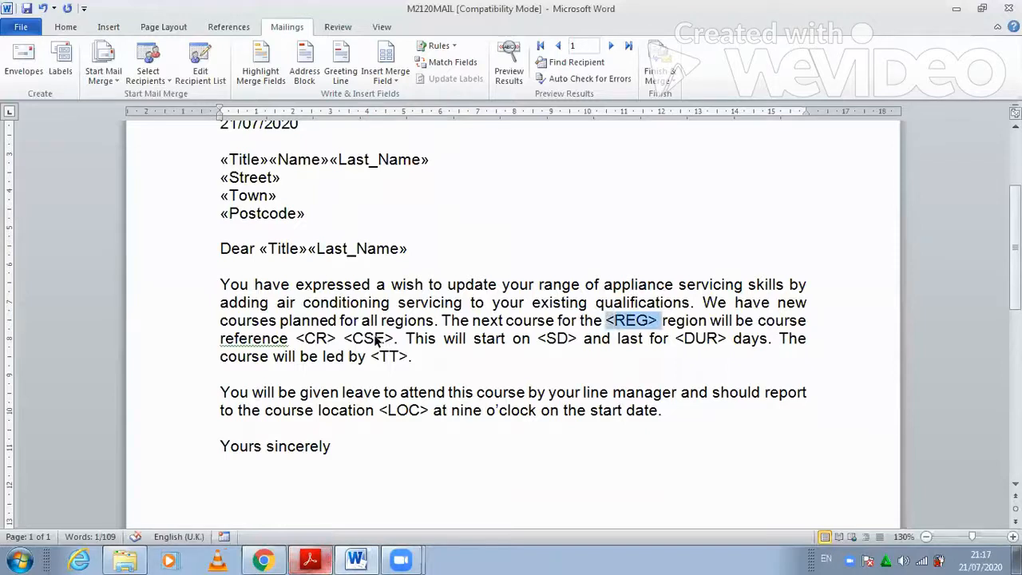
click(310, 559)
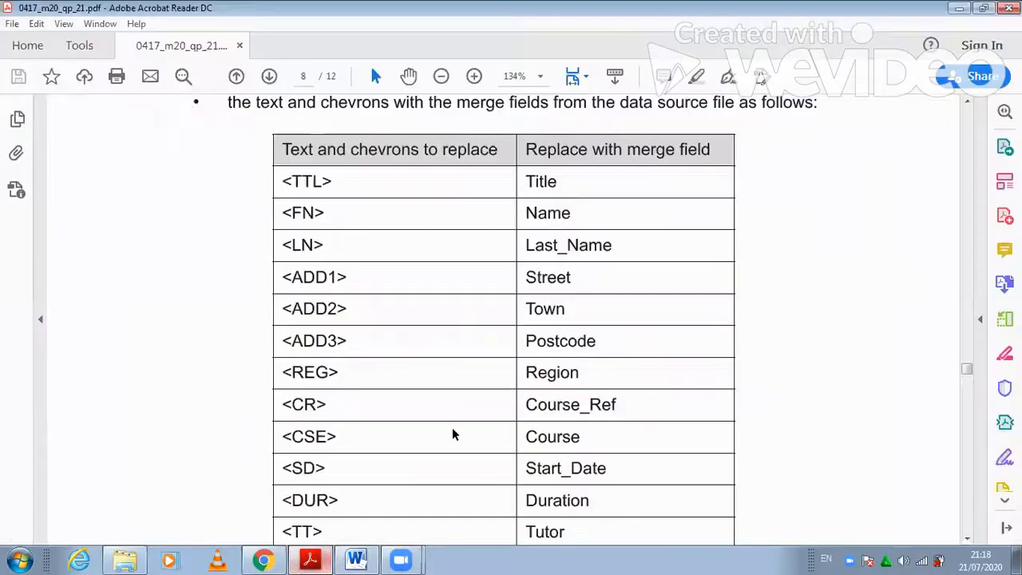
click(310, 556)
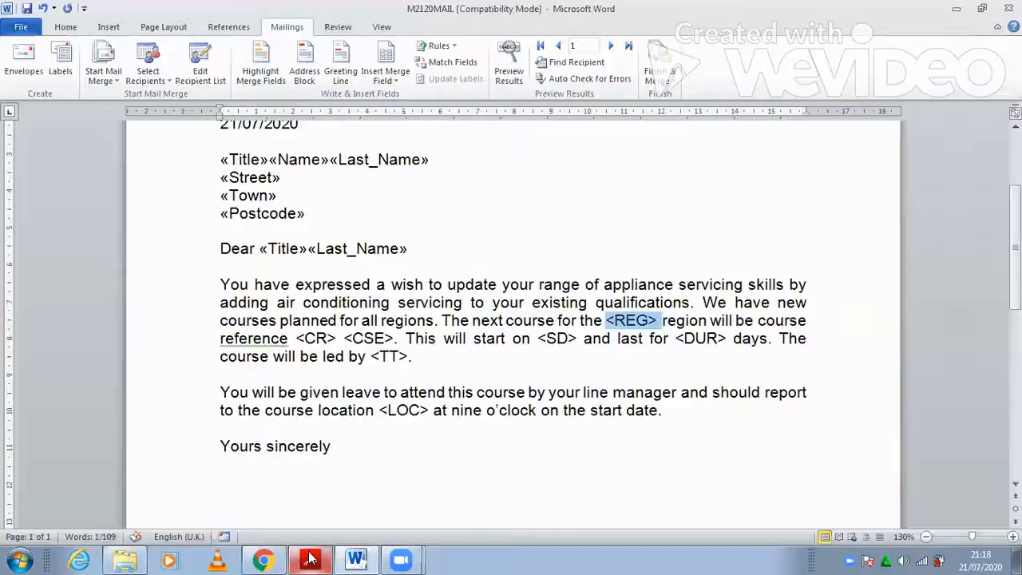
click(407, 180)
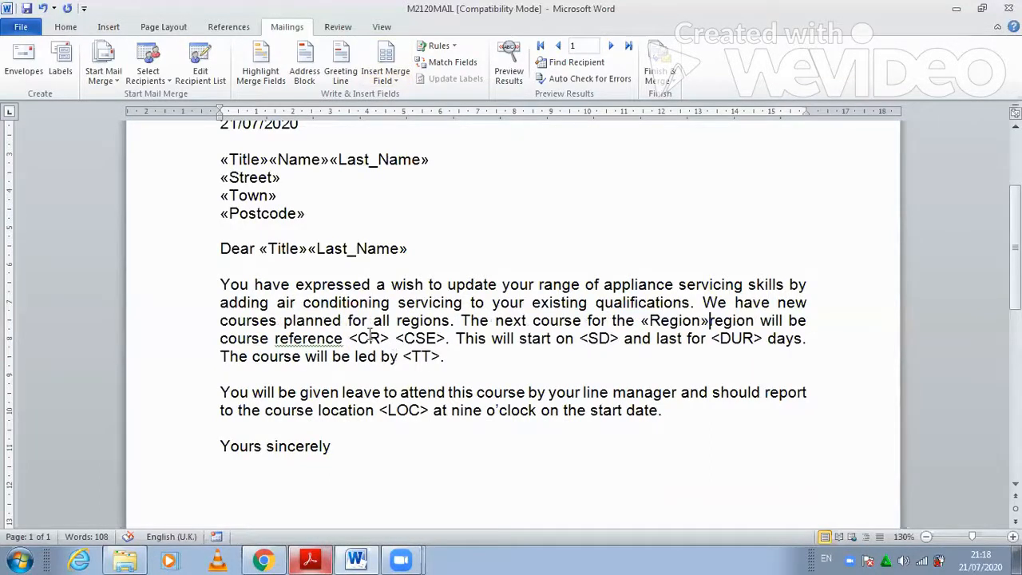
drag(275, 338, 393, 337)
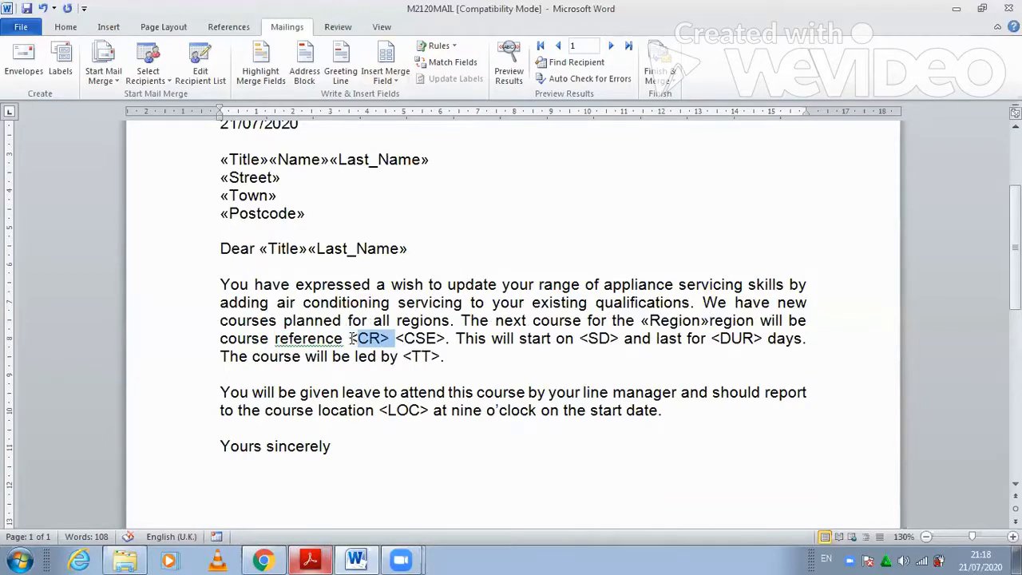
click(312, 559)
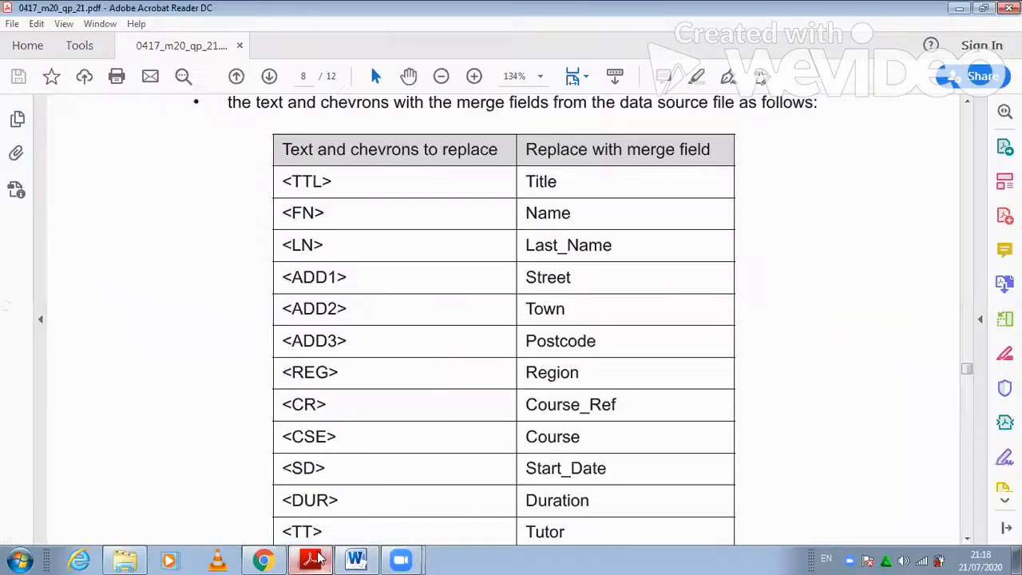
click(317, 559)
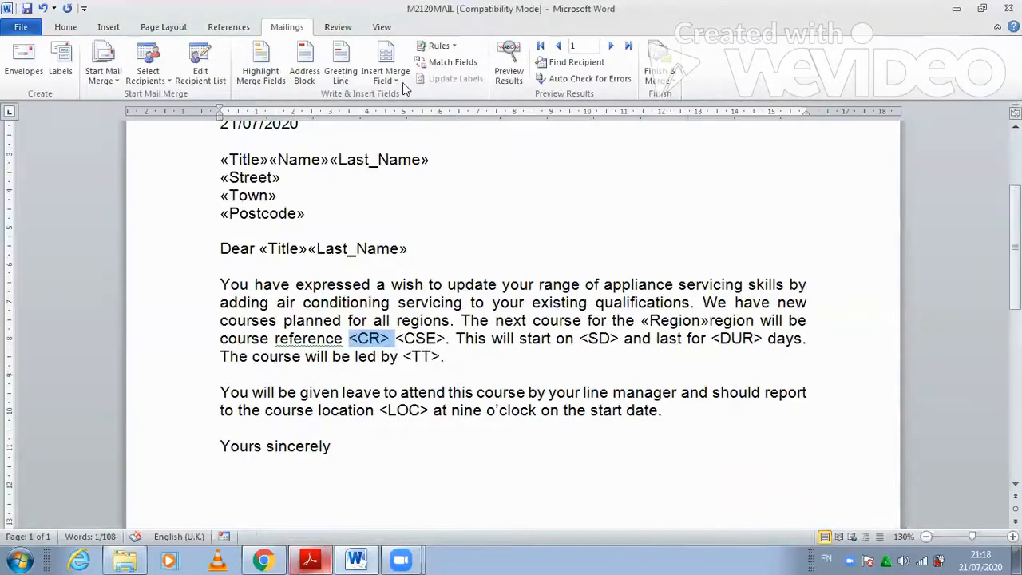
click(403, 83)
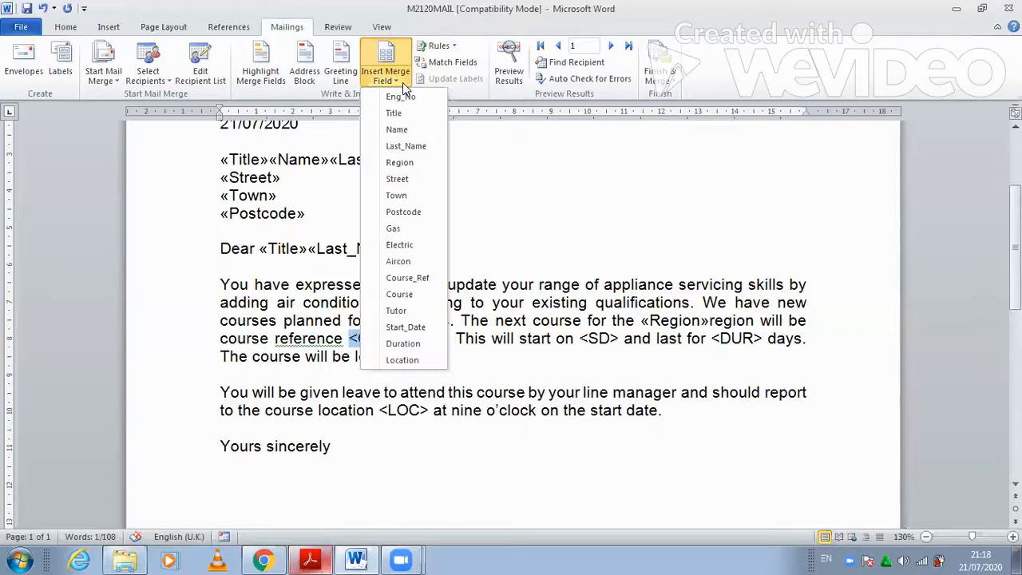
click(408, 277)
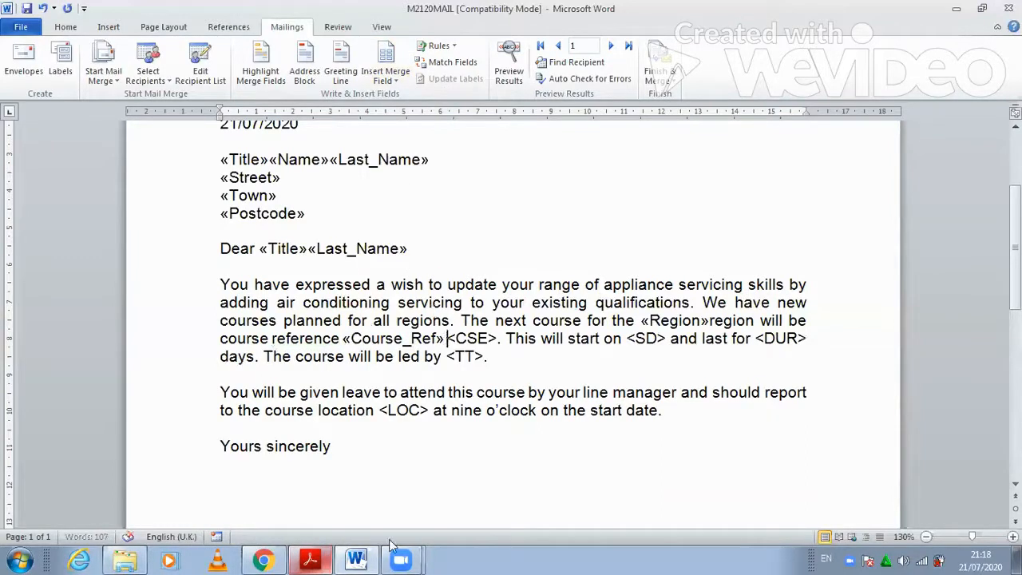
click(325, 556)
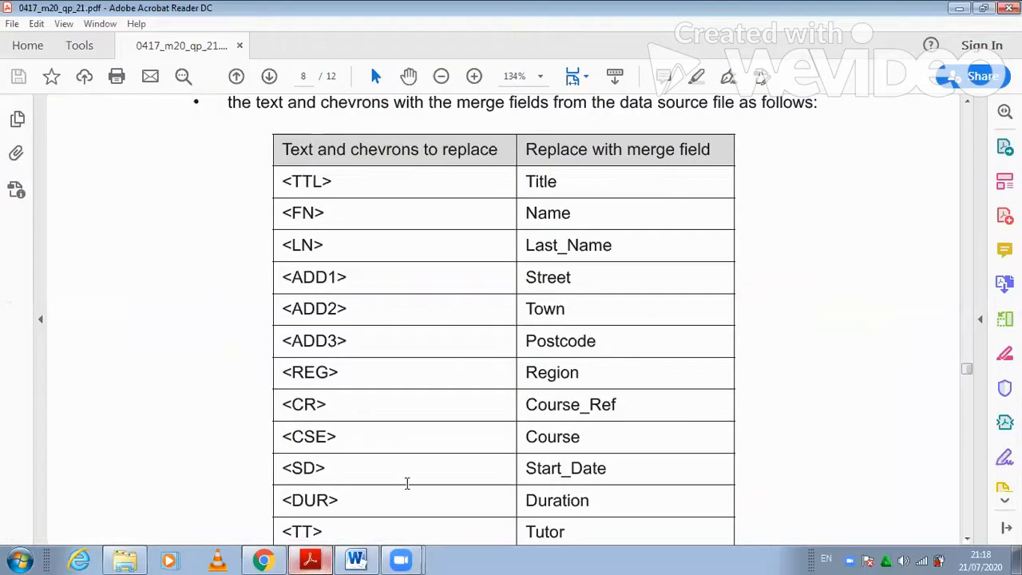
click(357, 560)
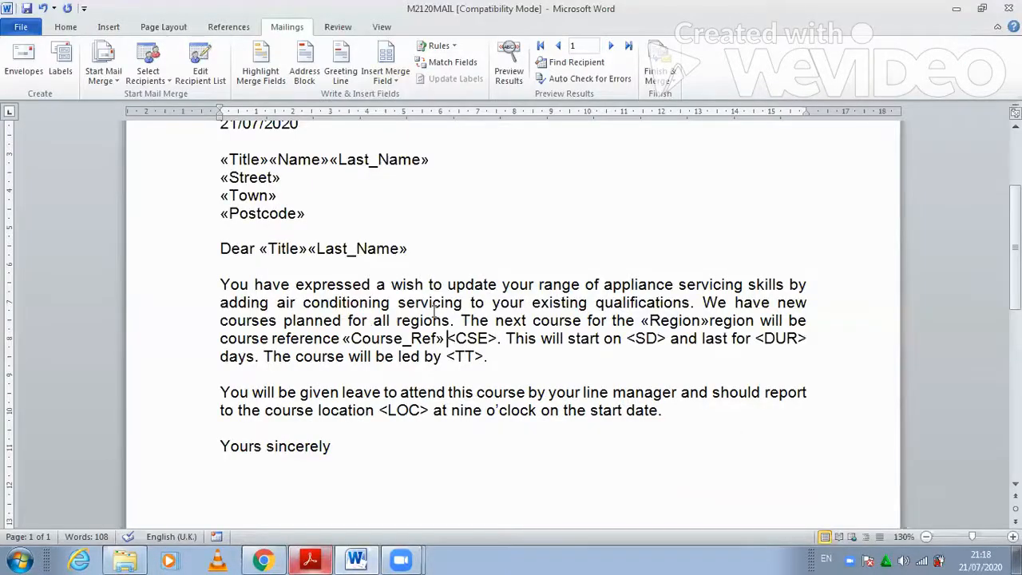
key(shift+Right)
key(shift+Right)
key(shift+Right)
key(shift+Right)
key(shift+Right)
click(395, 80)
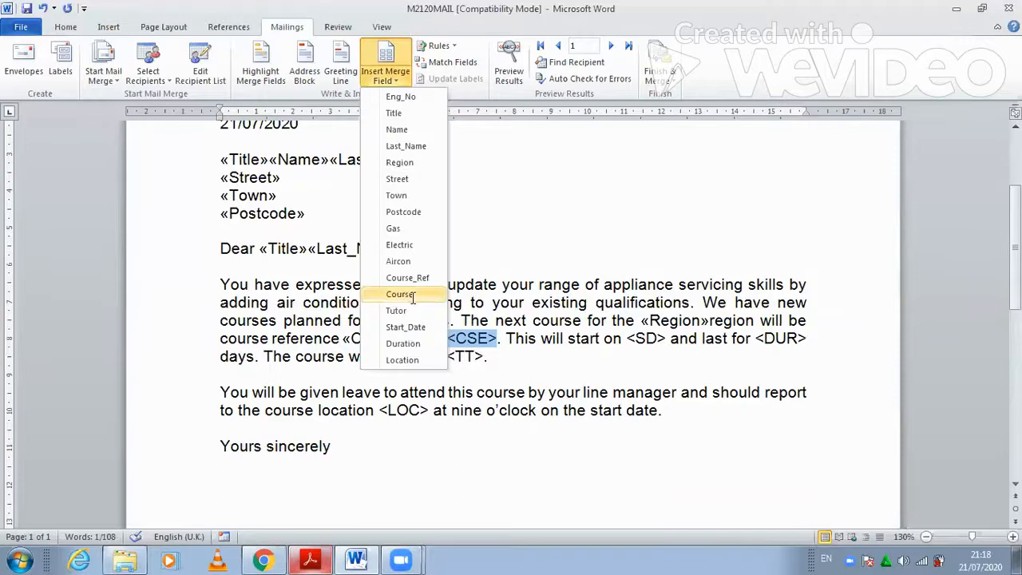
click(401, 294)
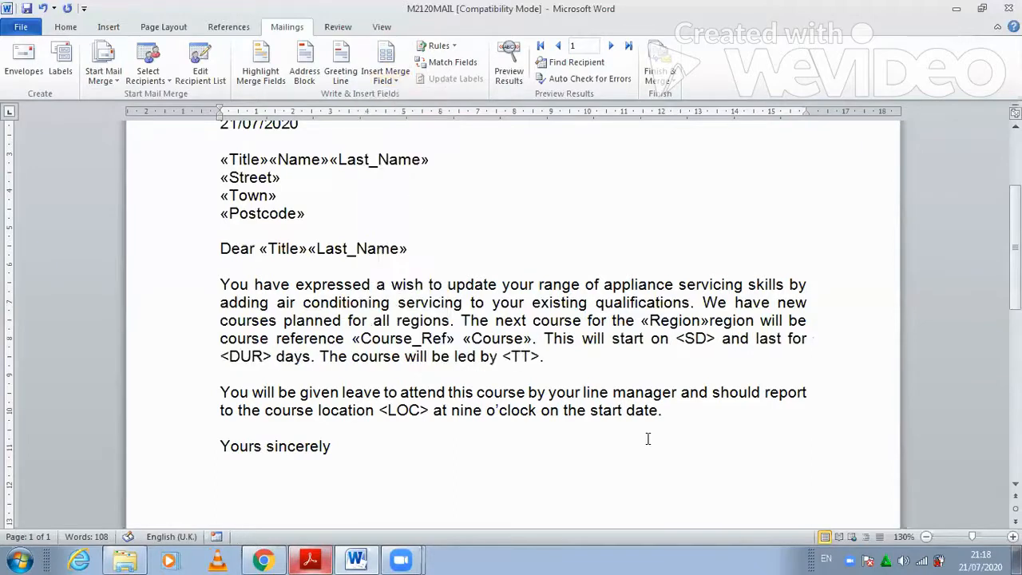
- Replace <SD> and <DUR> with the Start_Date and Duration merge fields
double_click(709, 342)
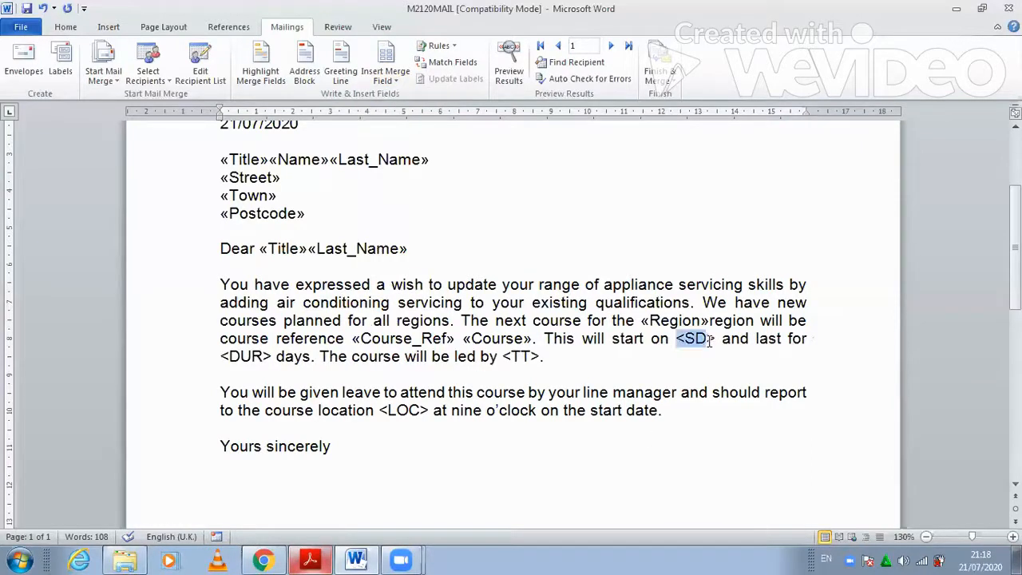
click(327, 559)
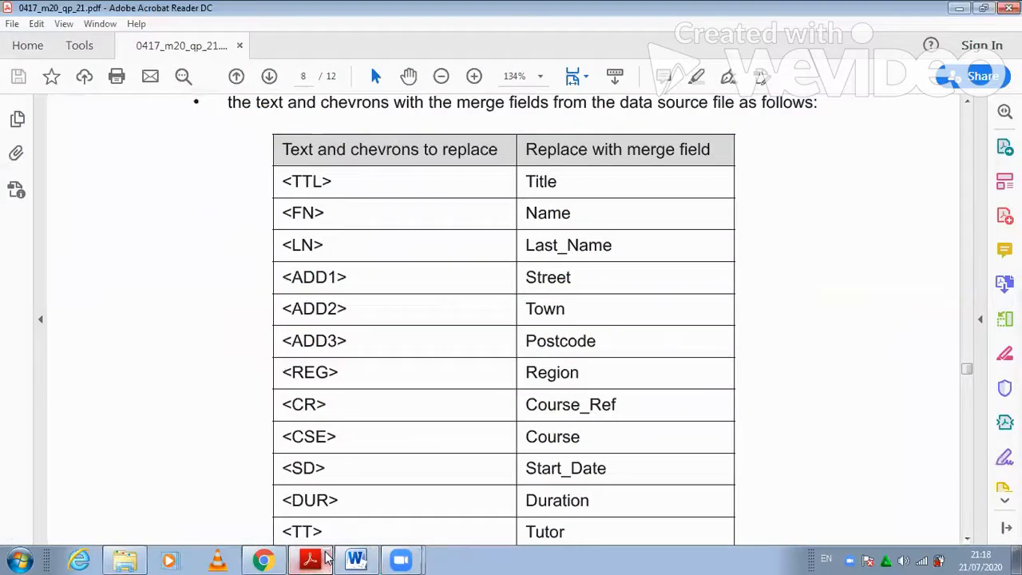
key(alt+Tab)
click(391, 79)
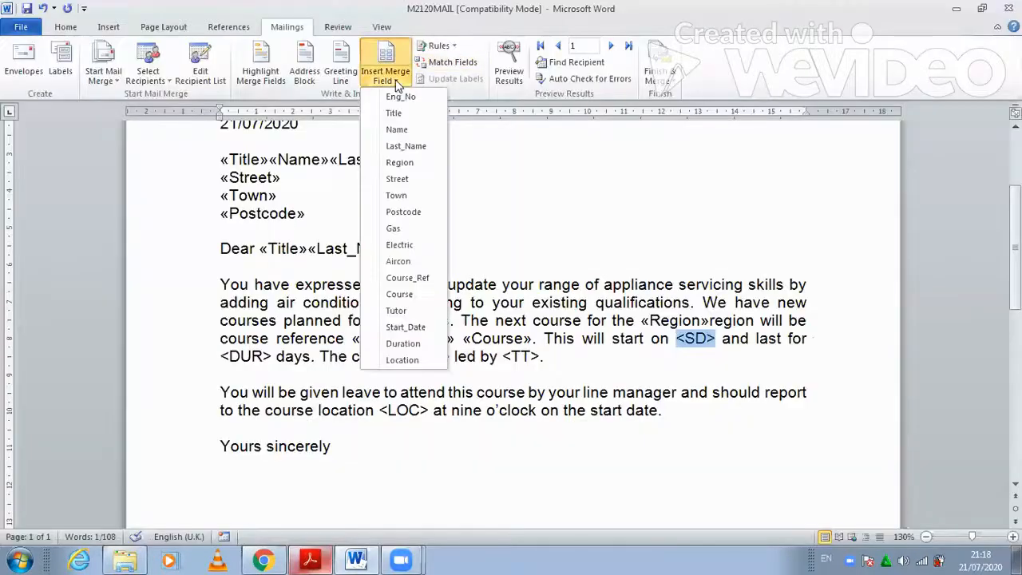
click(406, 327)
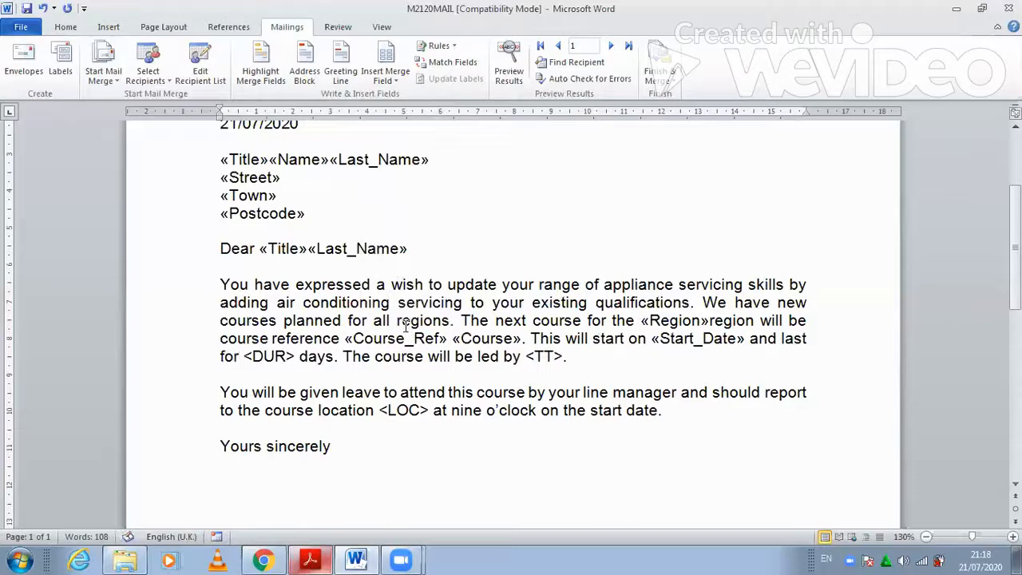
drag(243, 356, 292, 356)
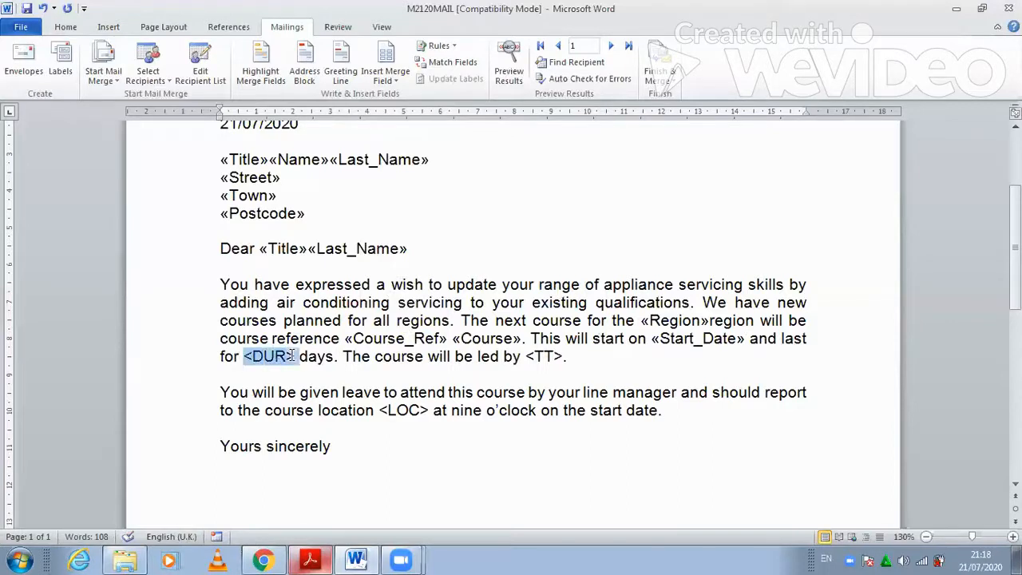
click(392, 80)
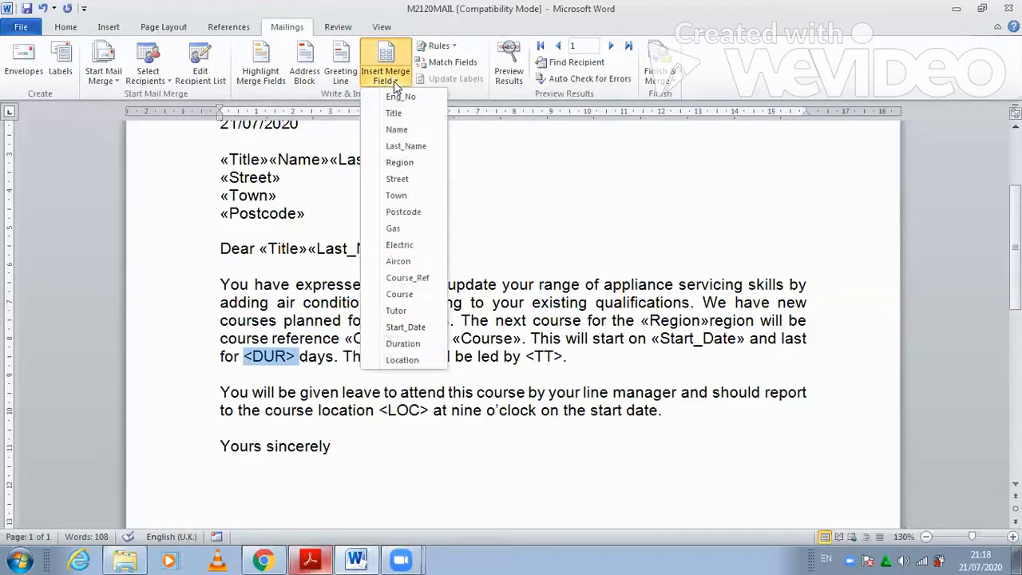
click(402, 344)
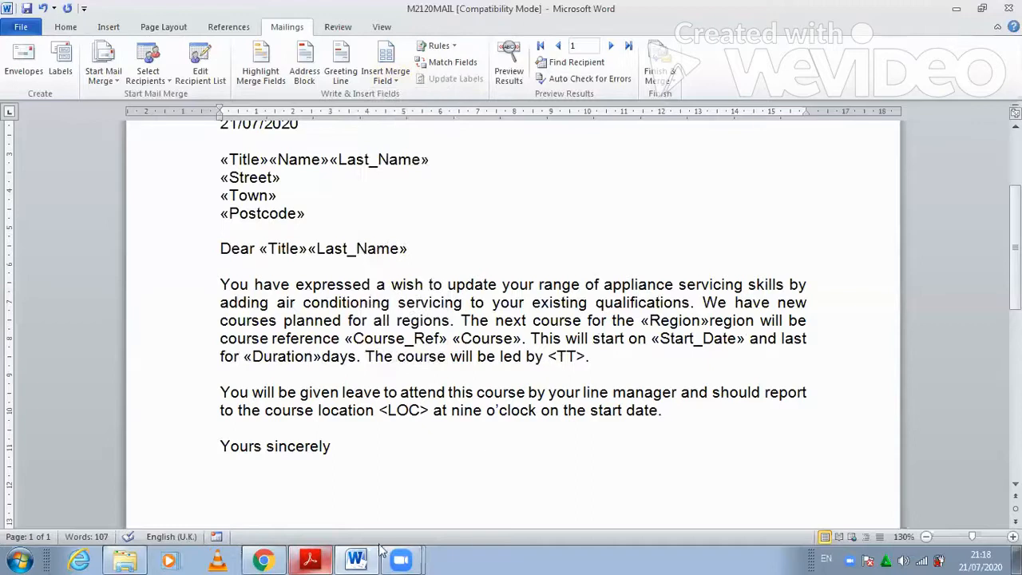
- Replace <TT> and <LOC> with the Tutor and Location merge fields
click(311, 559)
scroll(527, 471, down, 2)
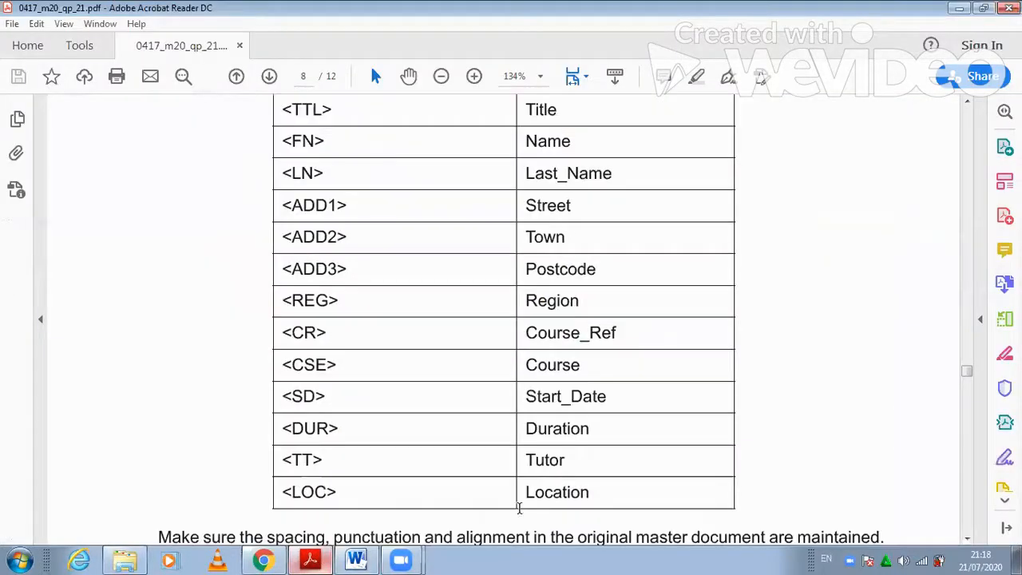
click(356, 559)
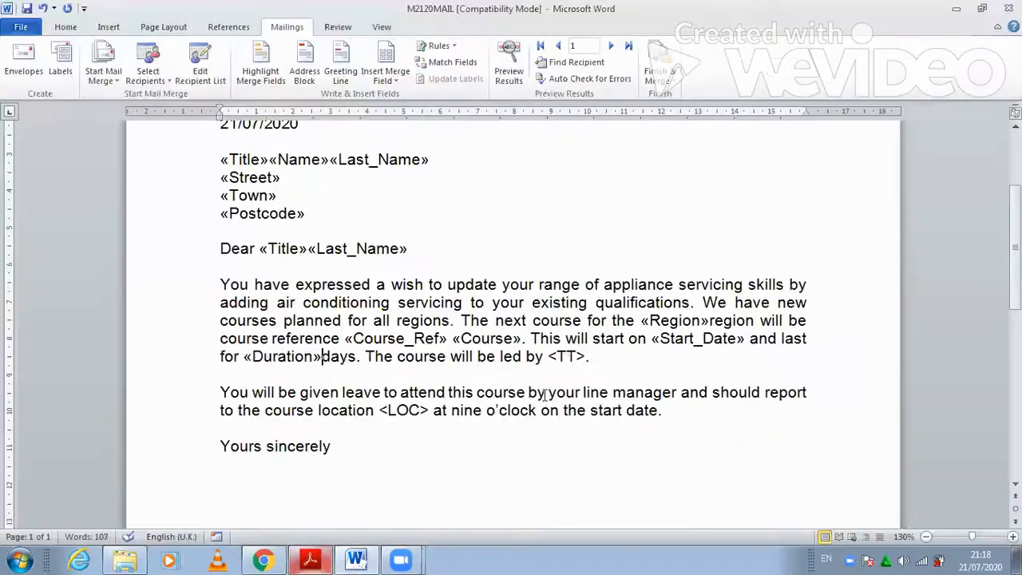
drag(550, 356, 586, 357)
click(386, 78)
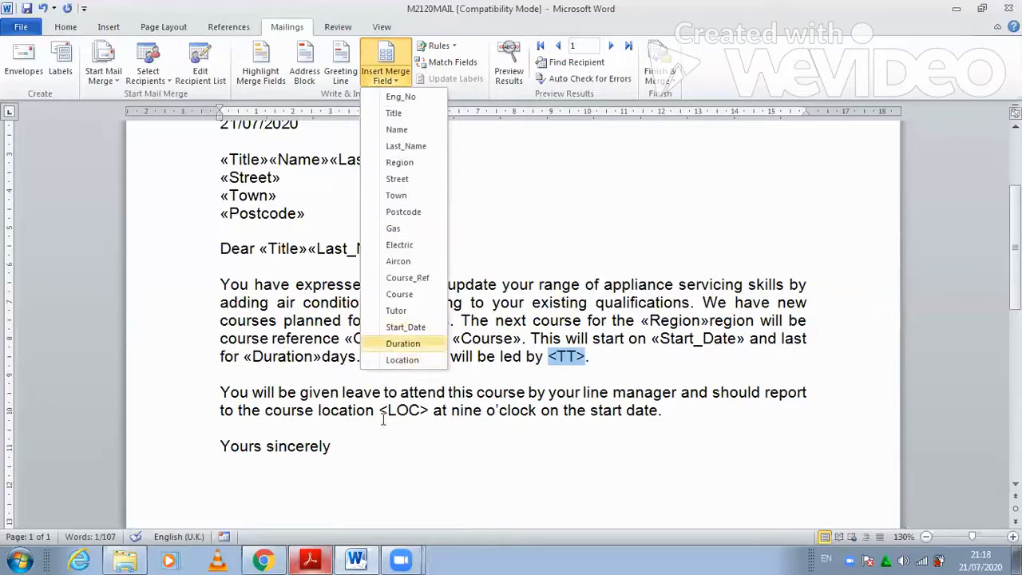
click(396, 310)
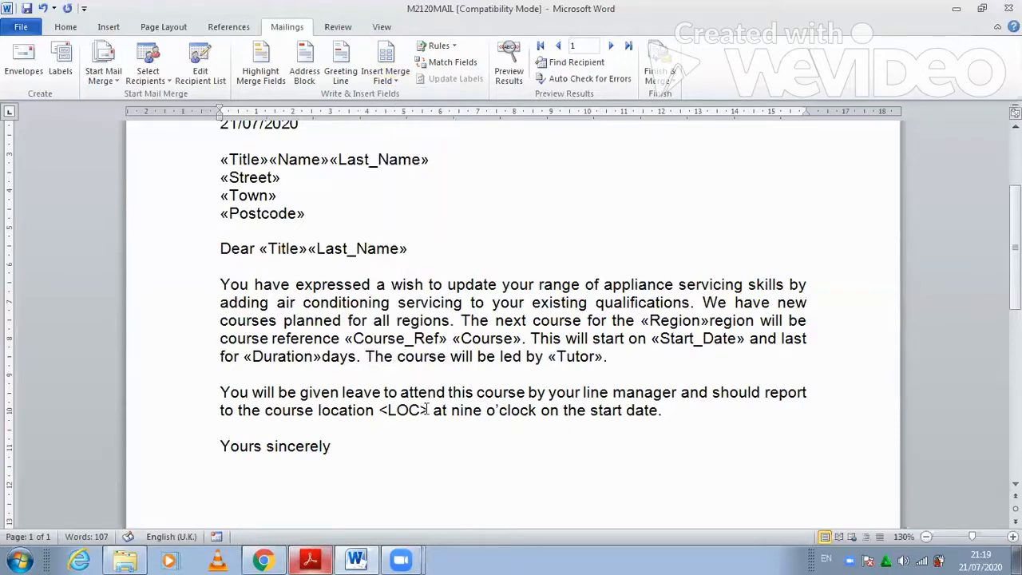
double_click(426, 409)
click(404, 82)
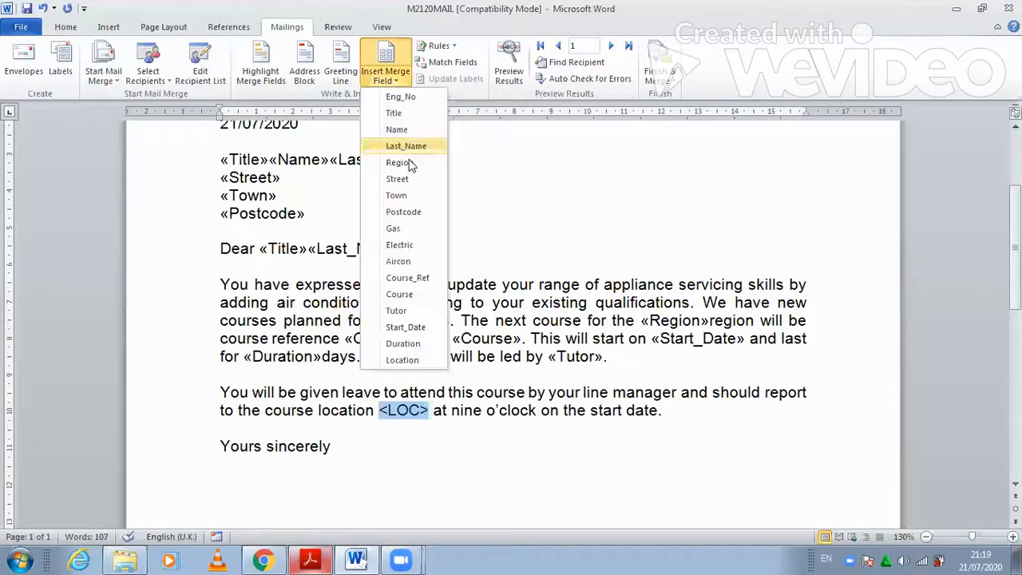
click(401, 359)
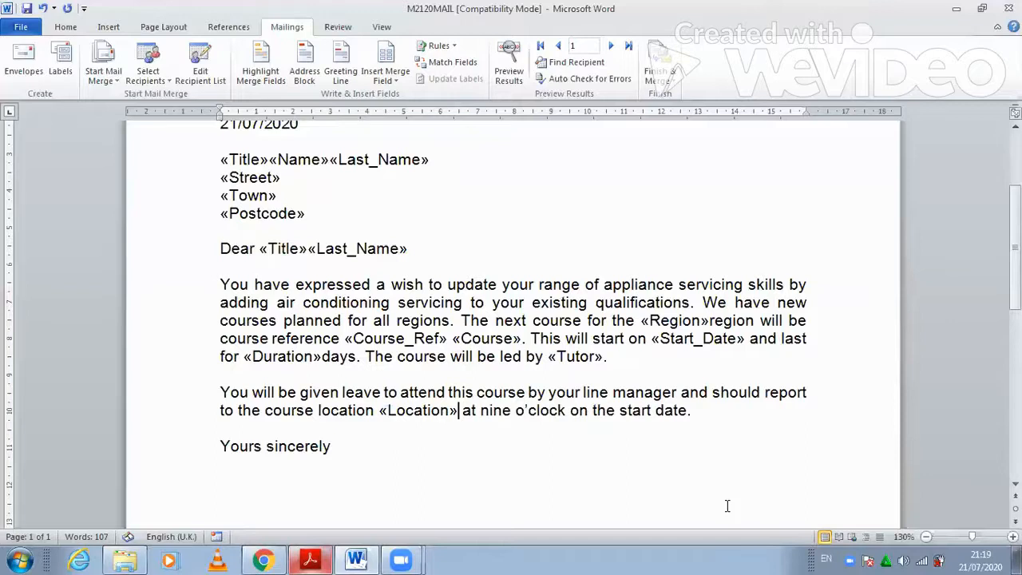
scroll(733, 506, up, 3)
- Scroll through the merge letter, then read the PDF's footer and field-code instructions and return to Word
scroll(611, 405, down, 1)
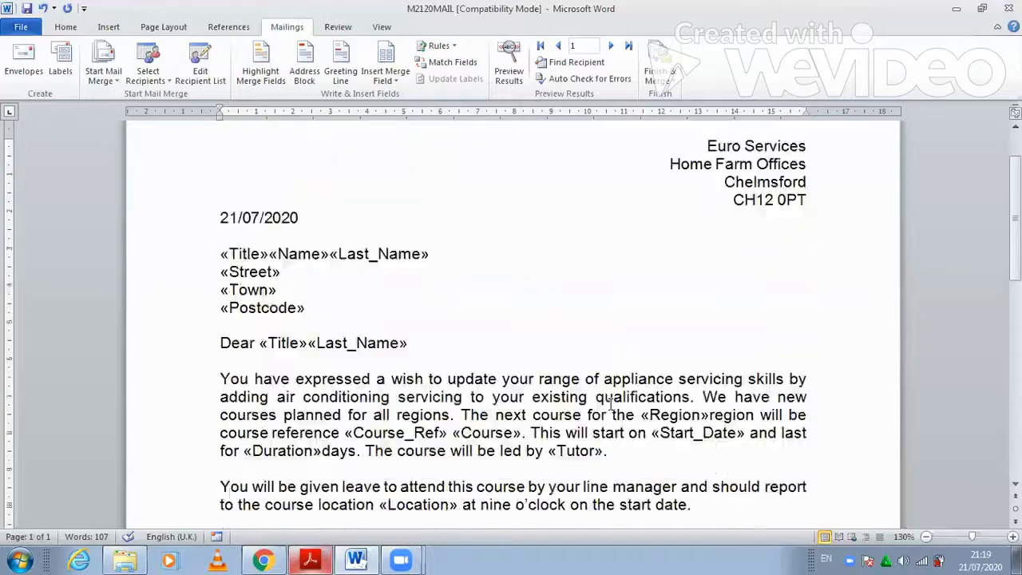
scroll(611, 405, down, 3)
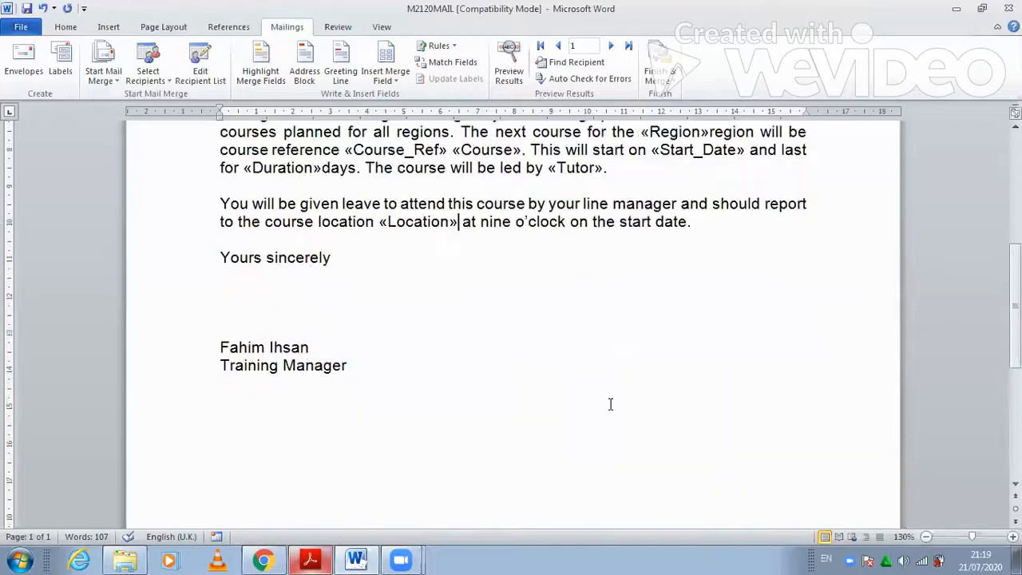
scroll(605, 404, up, 4)
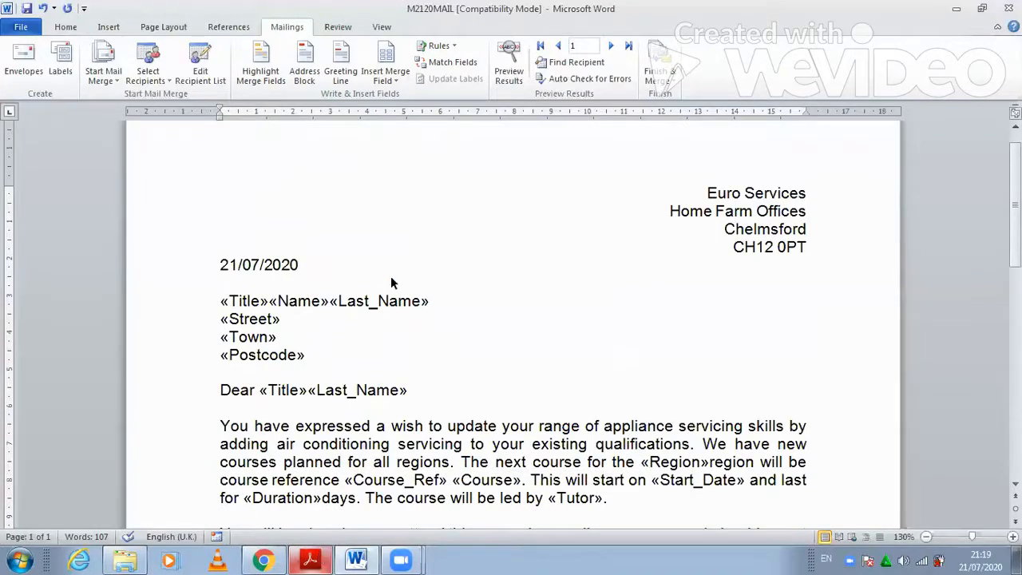
key(alt+Tab)
scroll(390, 277, down, 3)
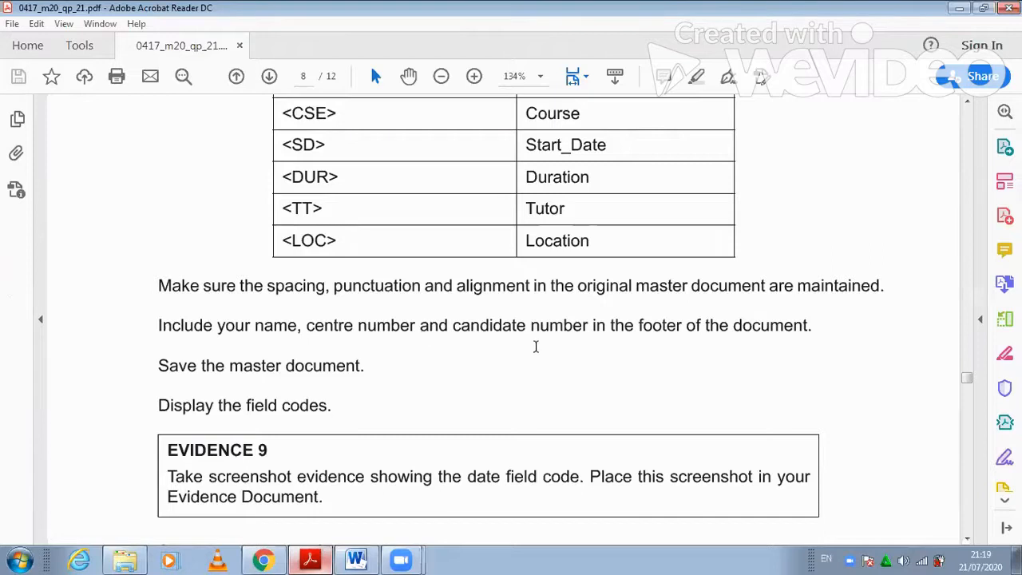
click(352, 559)
- Add a Blank (Three Columns) footer with the candidate's name, centre number and candidate number
click(104, 30)
click(557, 77)
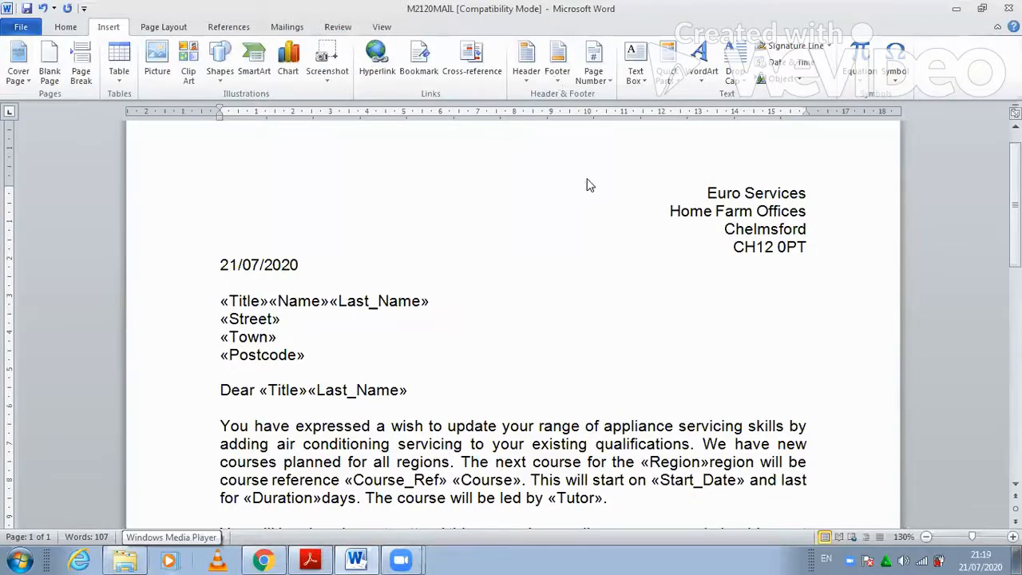
click(626, 240)
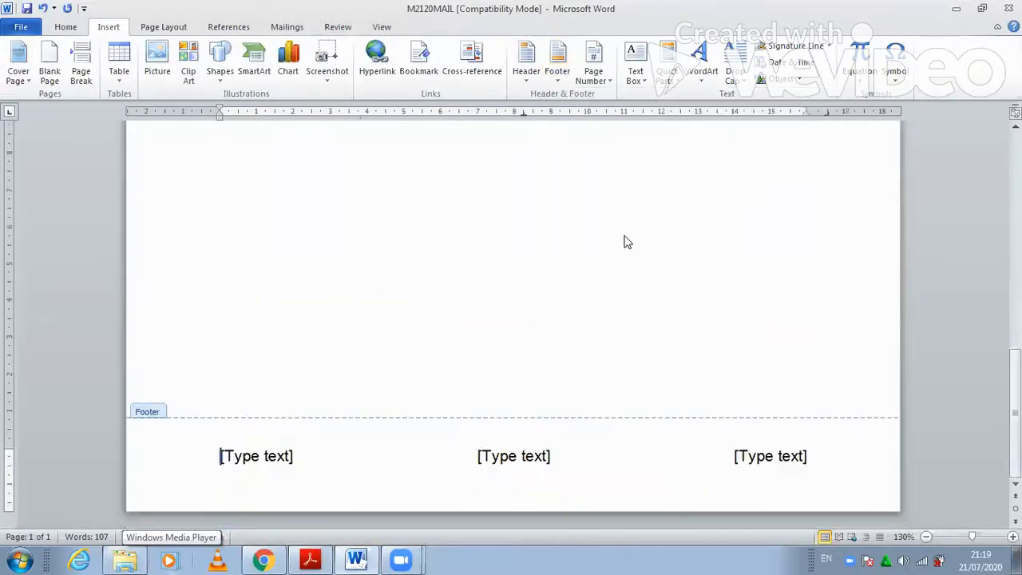
click(290, 458)
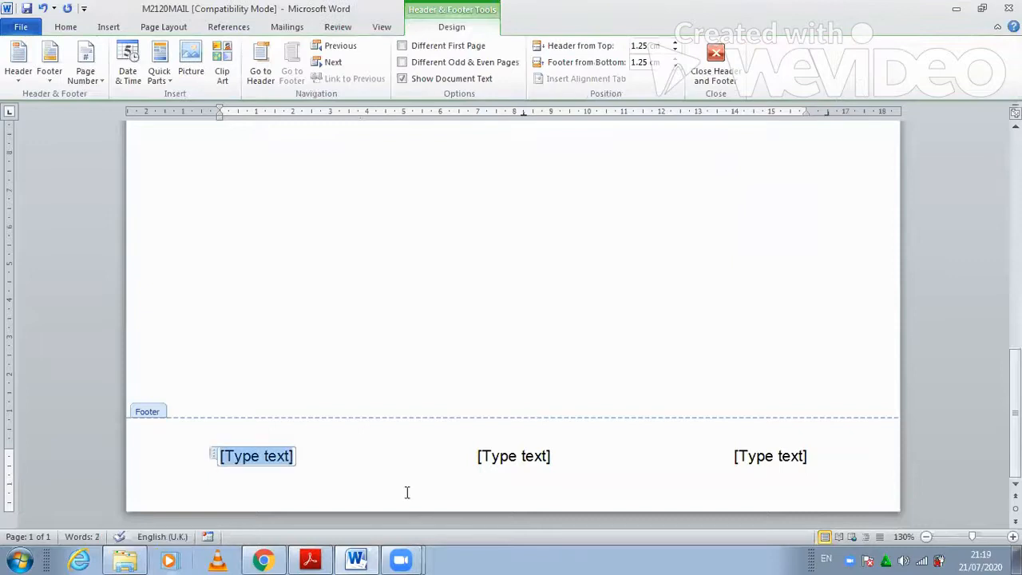
text(Fahim)
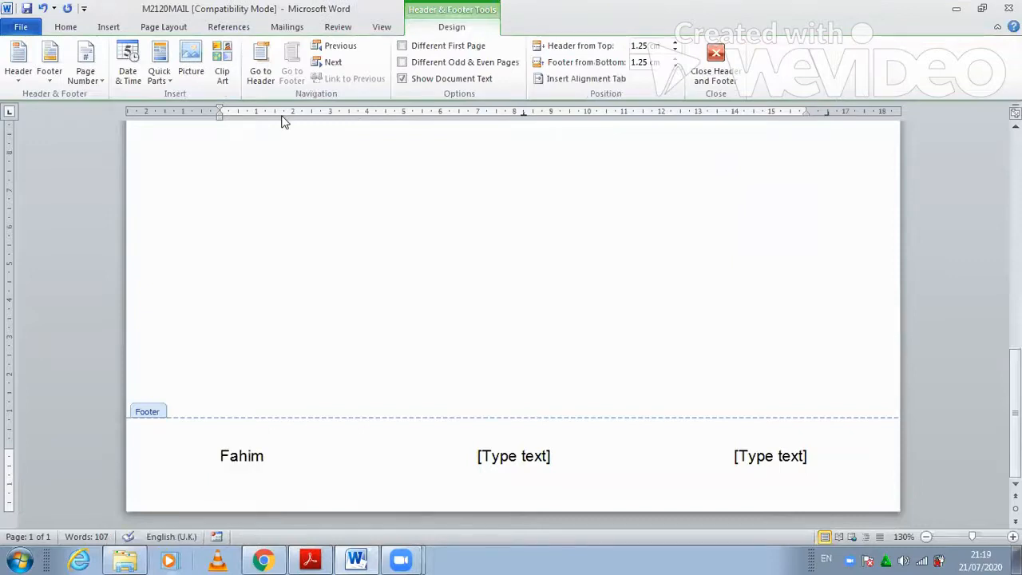
click(527, 463)
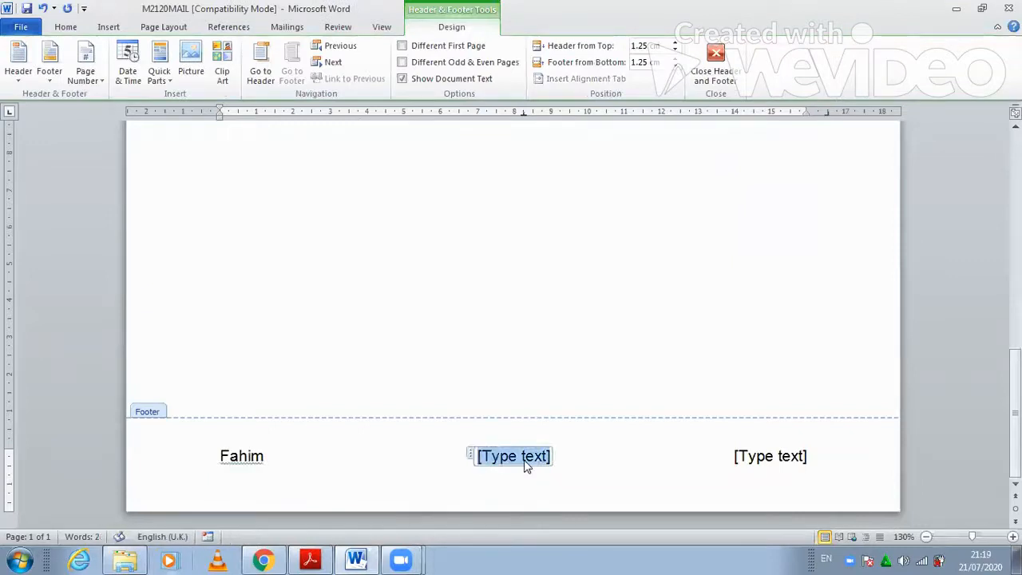
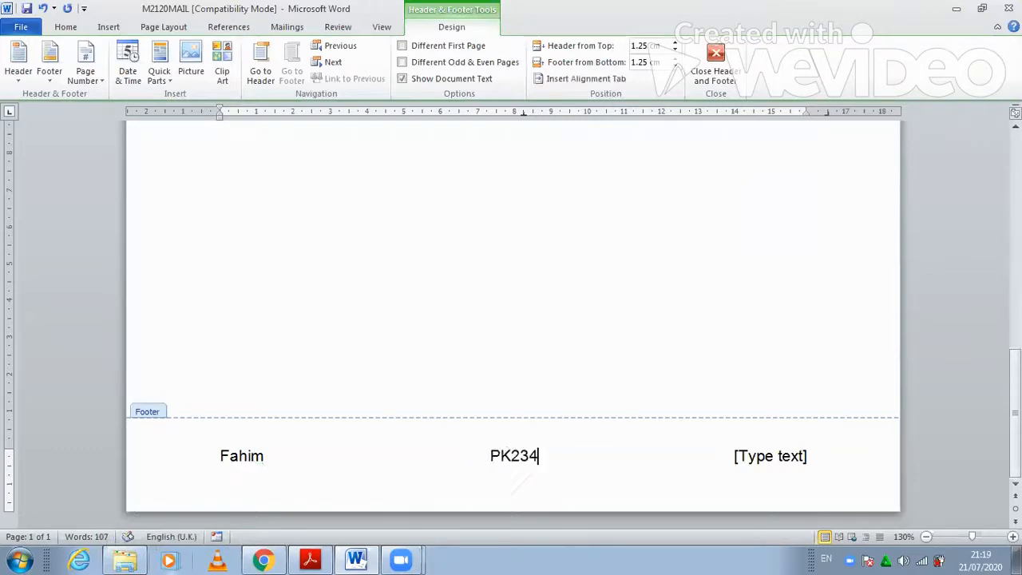
click(751, 470)
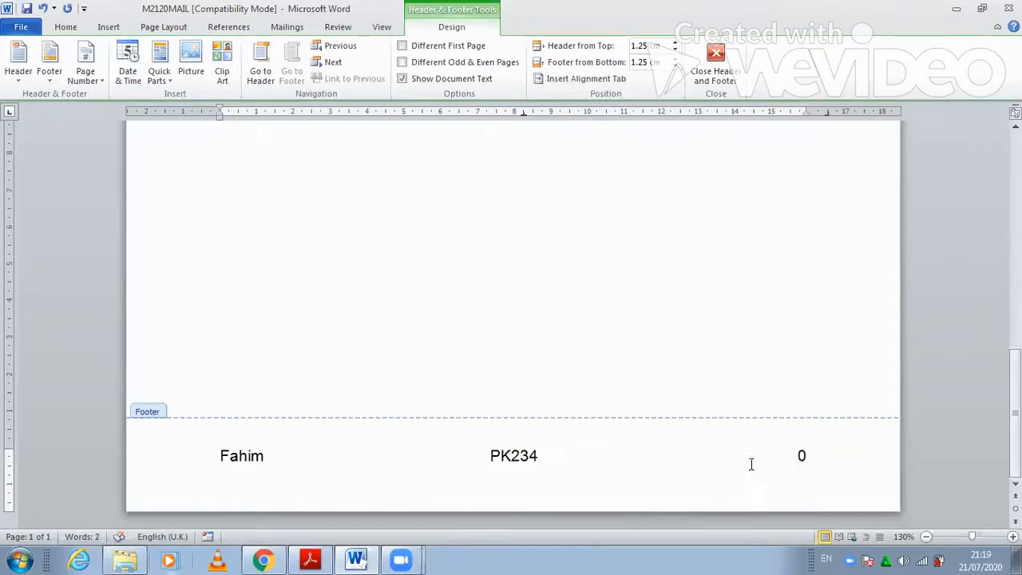
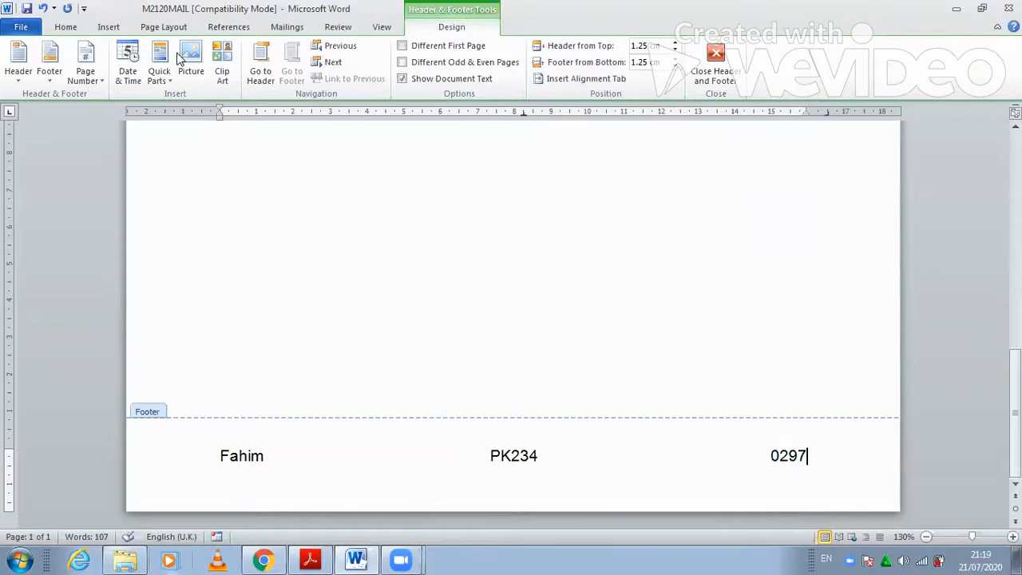
click(310, 557)
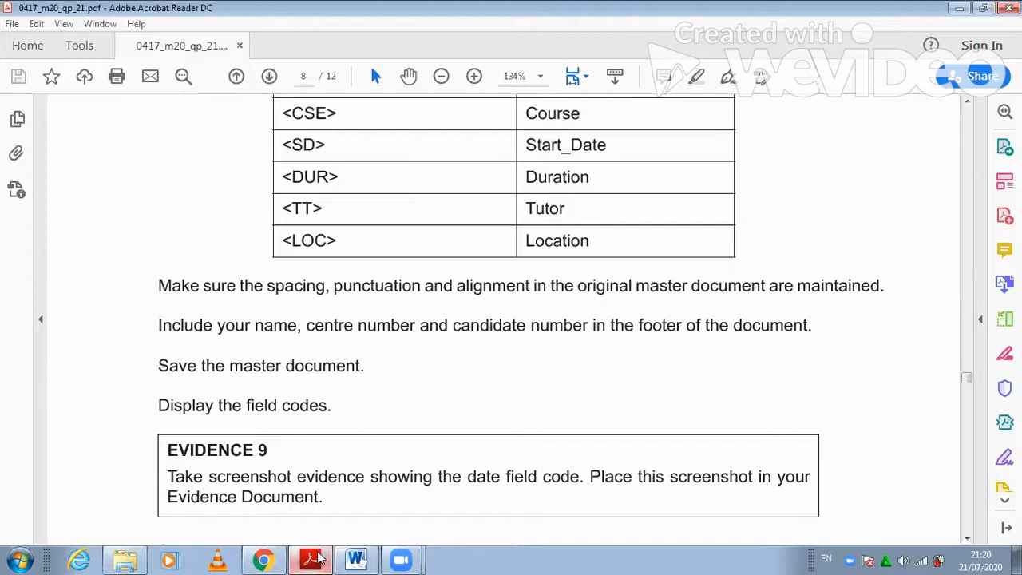
- Save the letter via Save As as a Word Document named MASTER DOCUMENT in Desktop > 2021
mouse_move(318, 556)
click(352, 526)
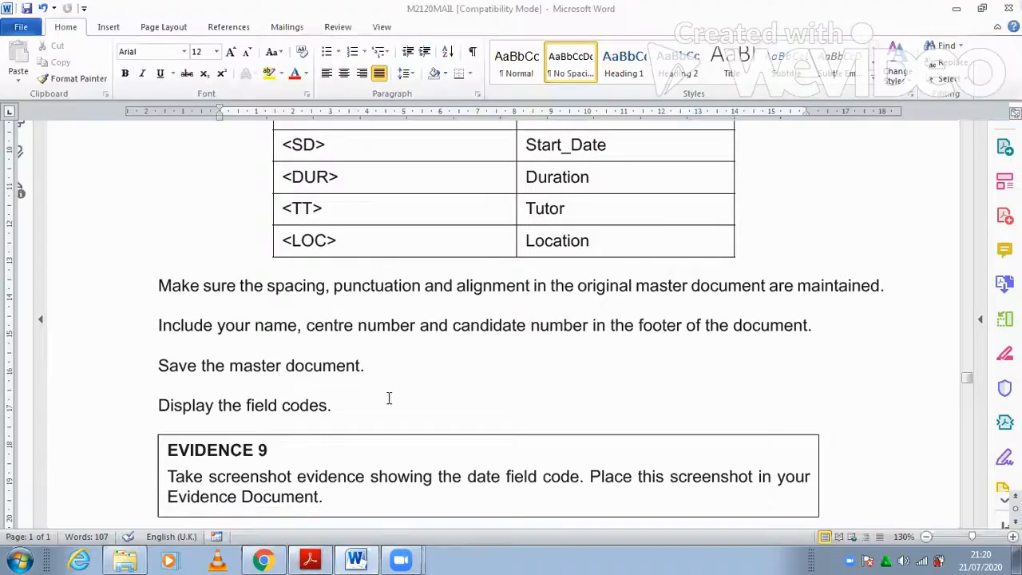
scroll(386, 422, up, 6)
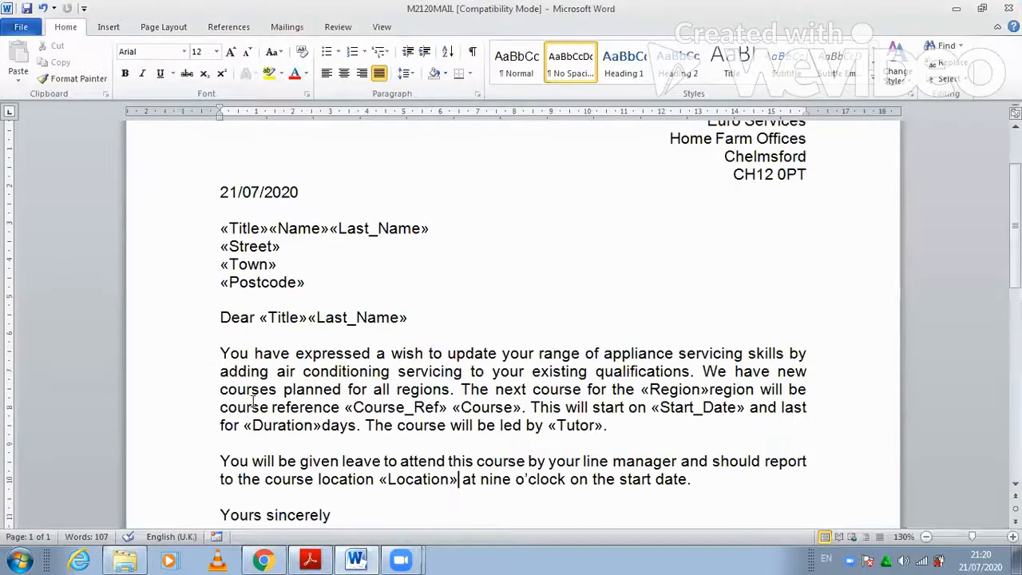
scroll(253, 401, up, 3)
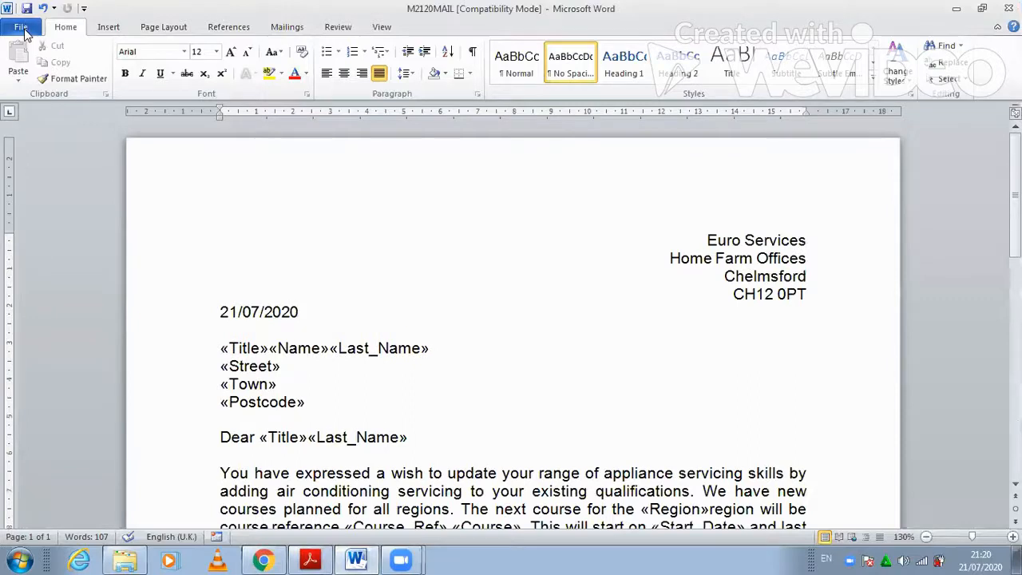
click(25, 32)
click(50, 77)
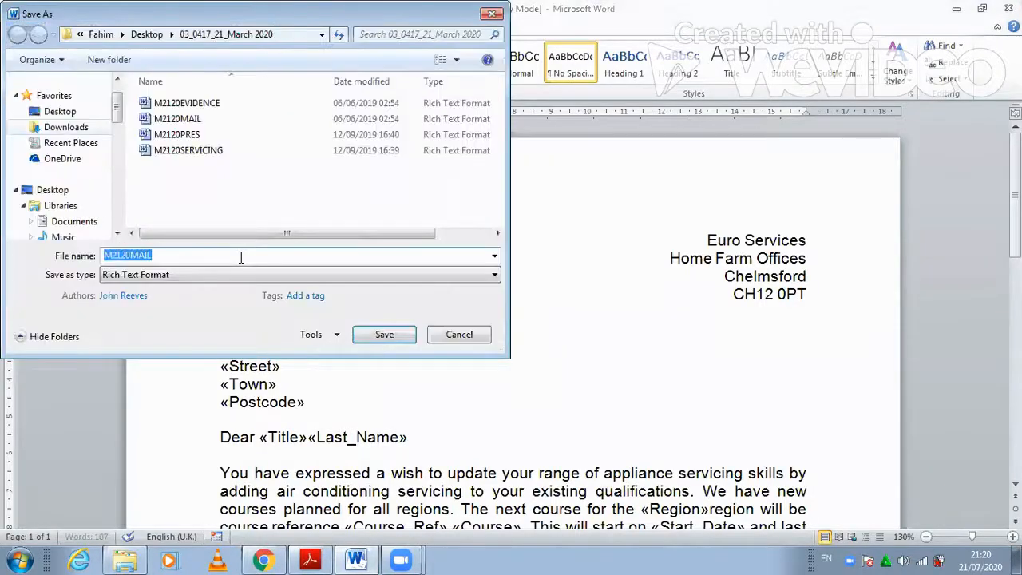
text(MASTER DO)
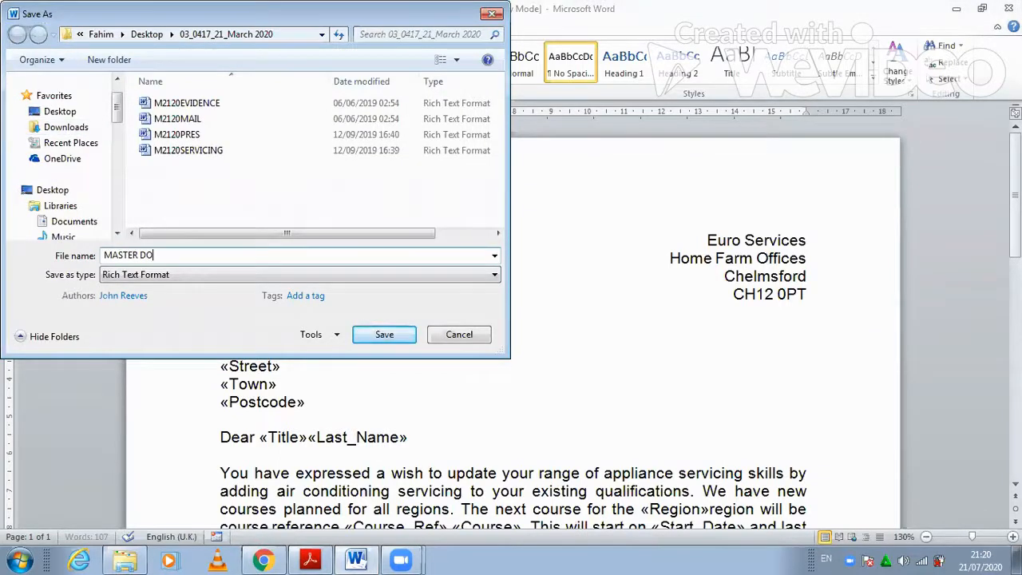
text(CUMENT)
click(70, 112)
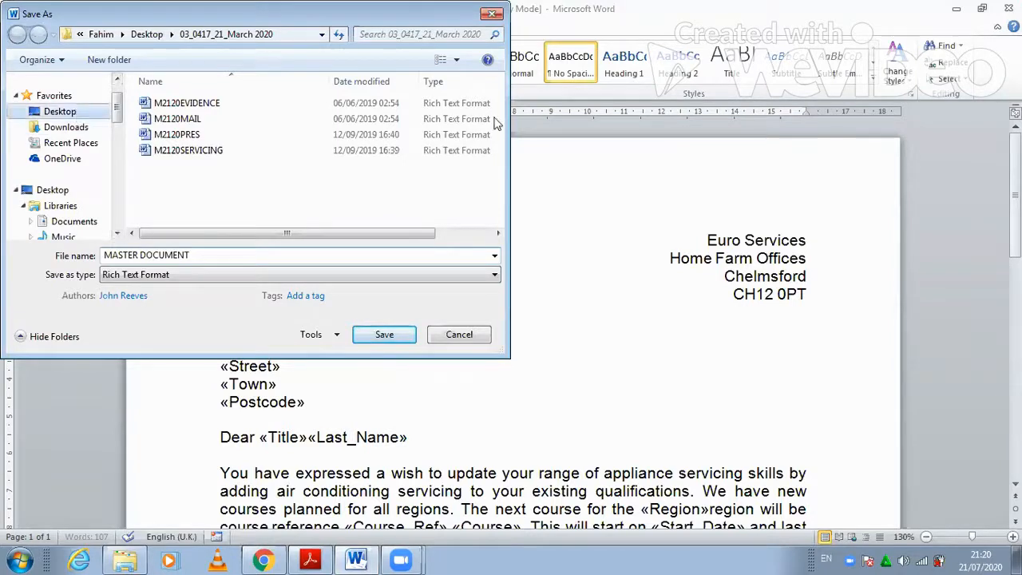
drag(500, 130, 501, 165)
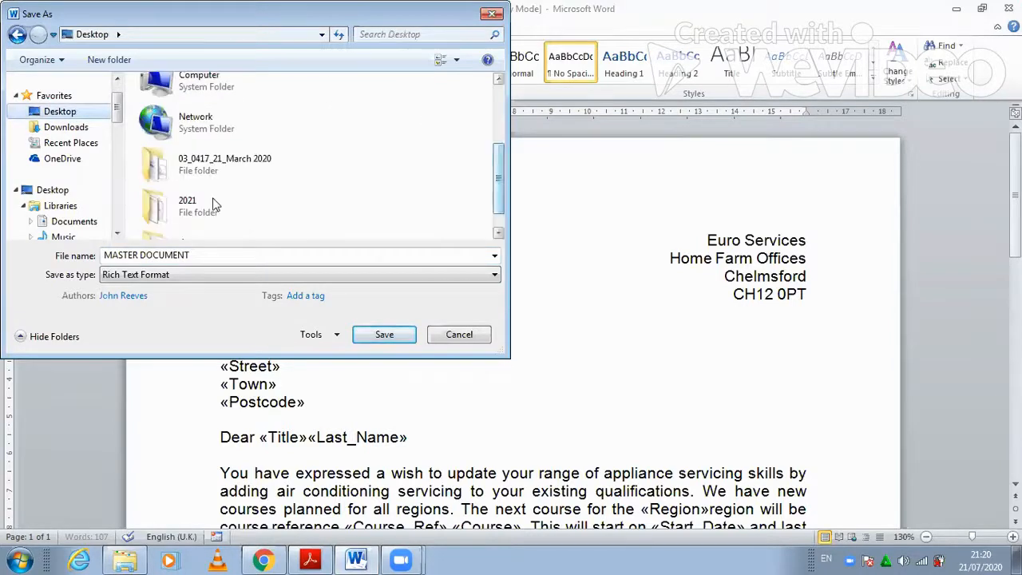
click(192, 274)
click(143, 289)
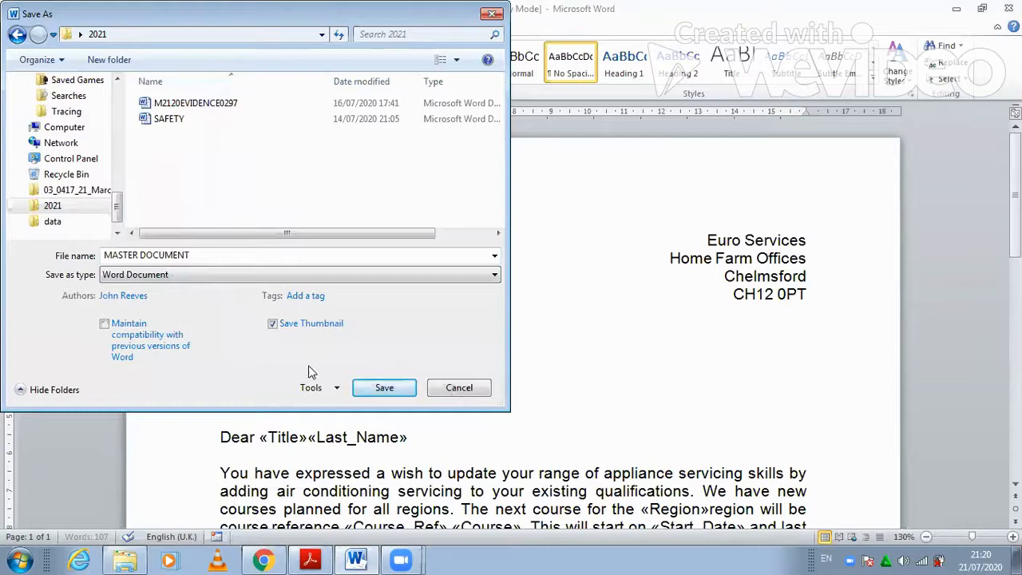
click(373, 390)
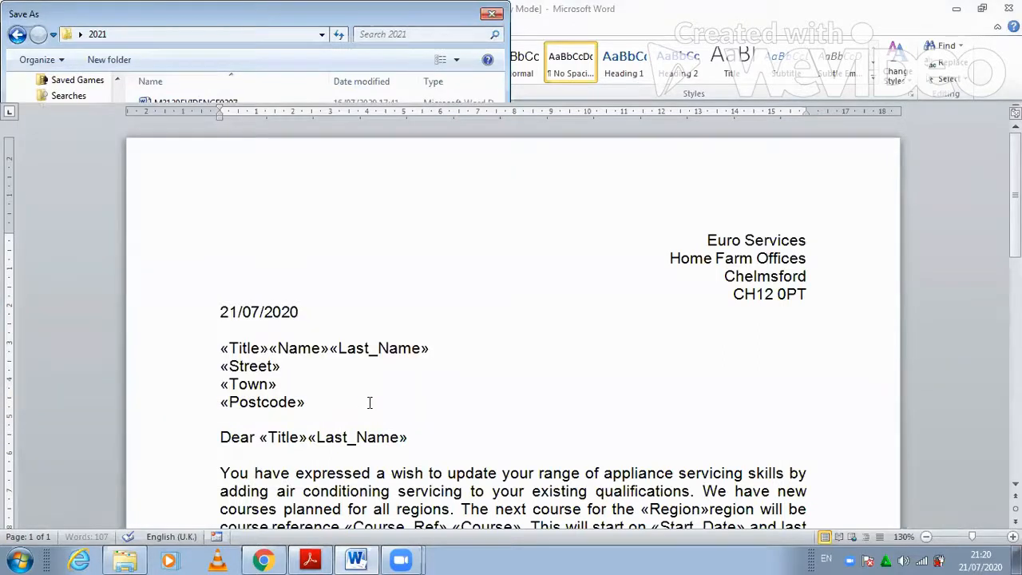
- After checking the instructions, toggle the date field to show { DATE \@ "dd/MM/yyyy" \* MERGEFORMAT }
click(304, 552)
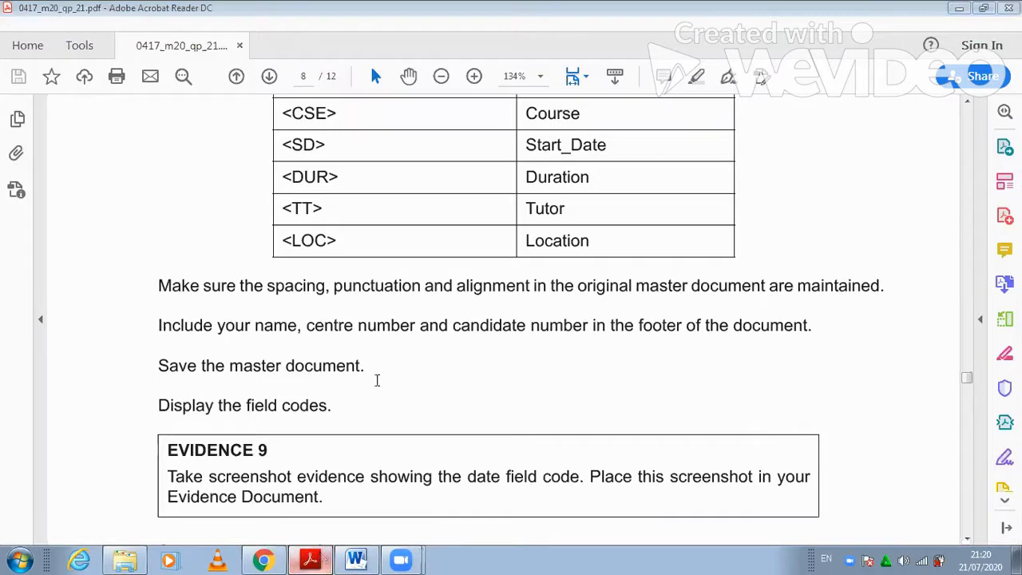
key(alt+Tab)
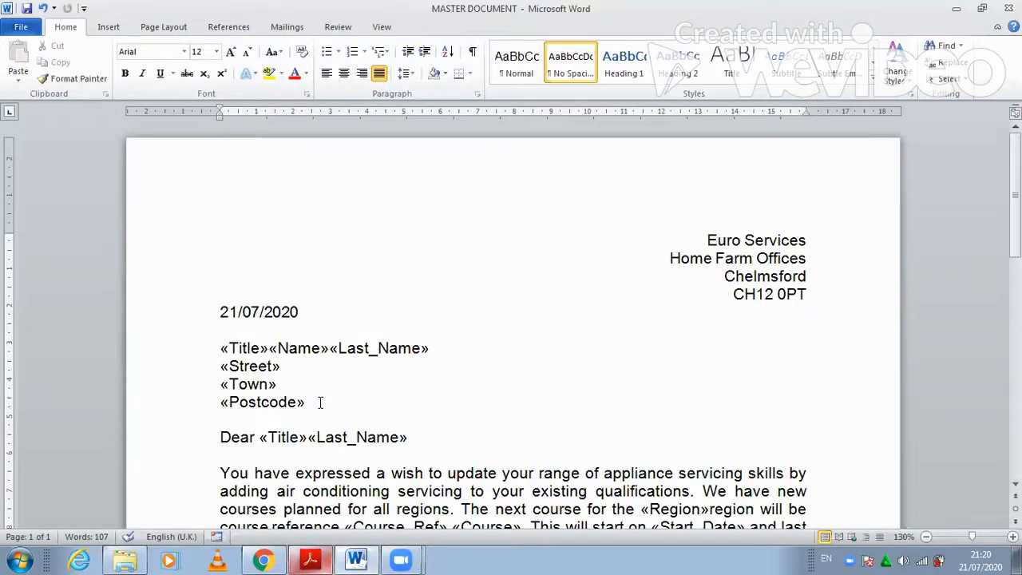
right_click(269, 311)
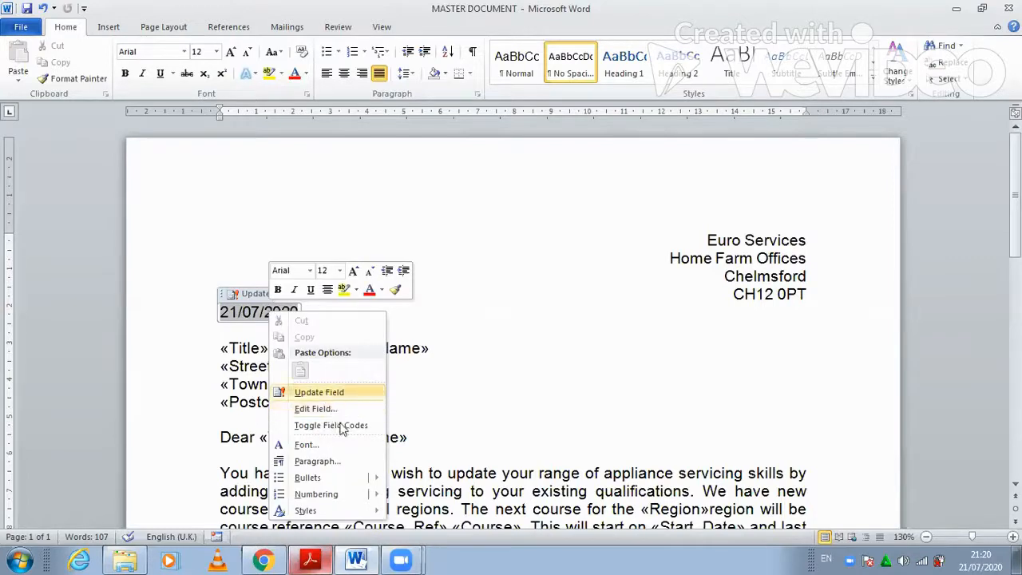
click(342, 425)
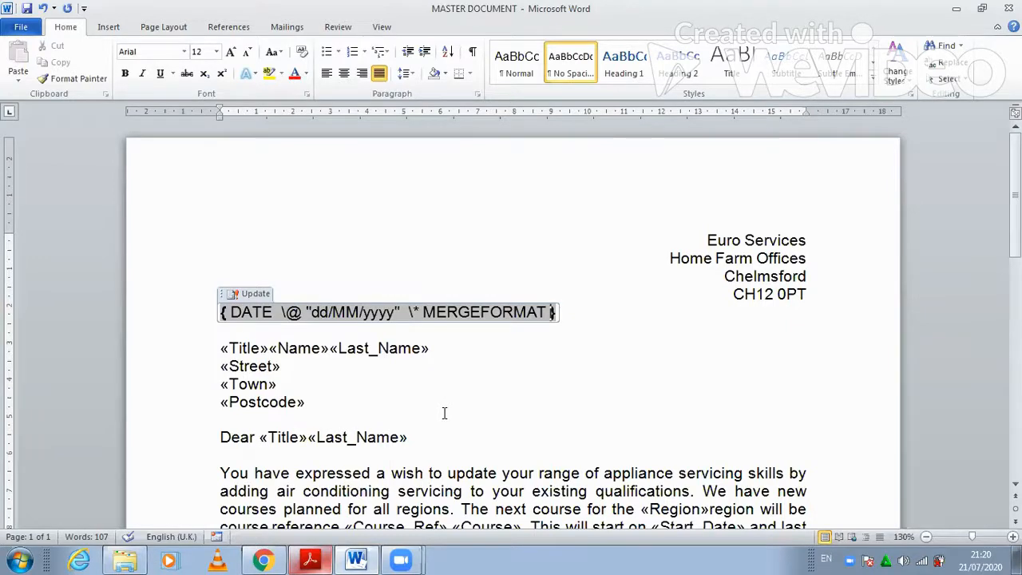
click(311, 559)
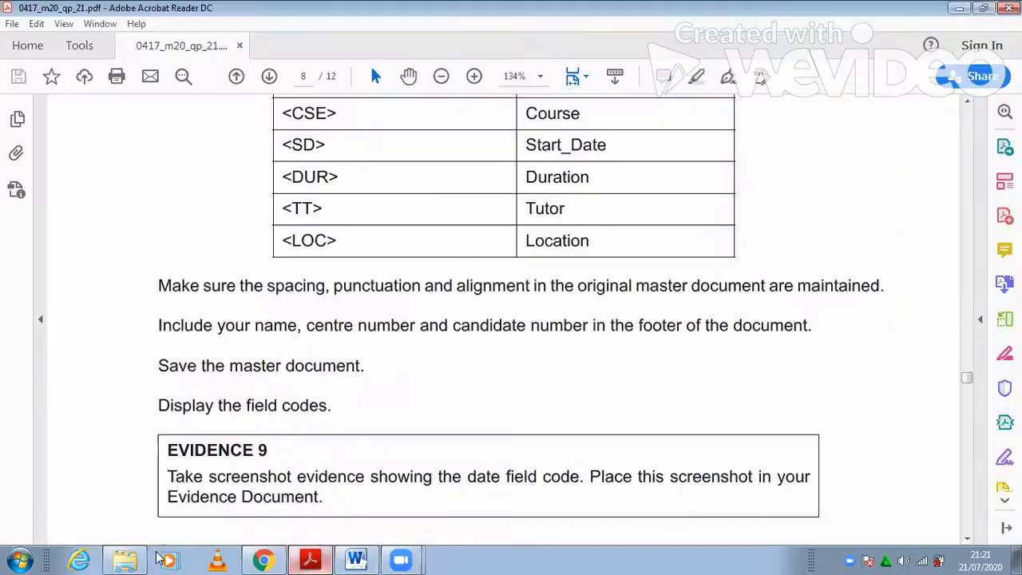
click(130, 559)
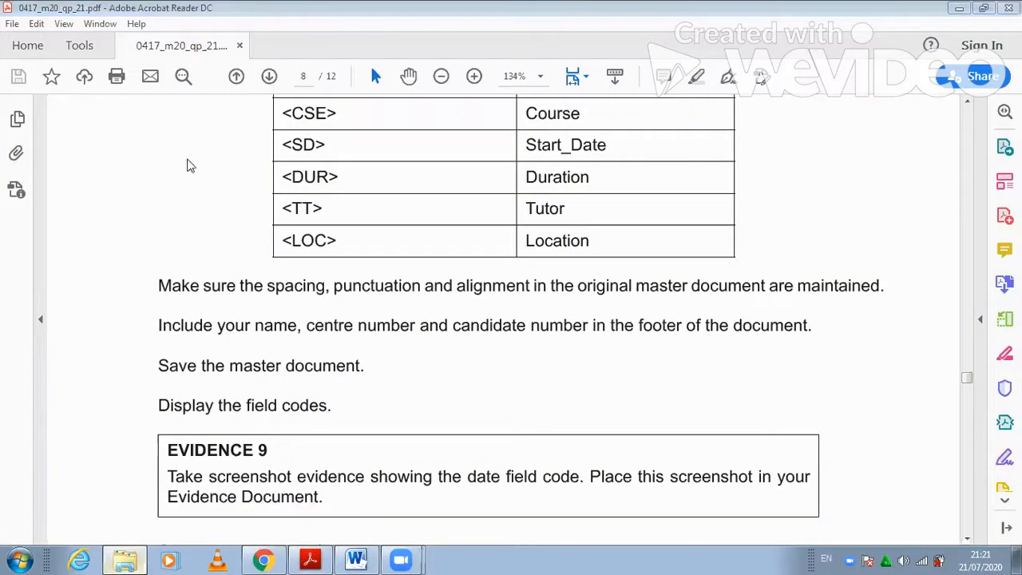
- Open M2120EVIDENCE0297 from the 2021 folder on the desktop
click(64, 98)
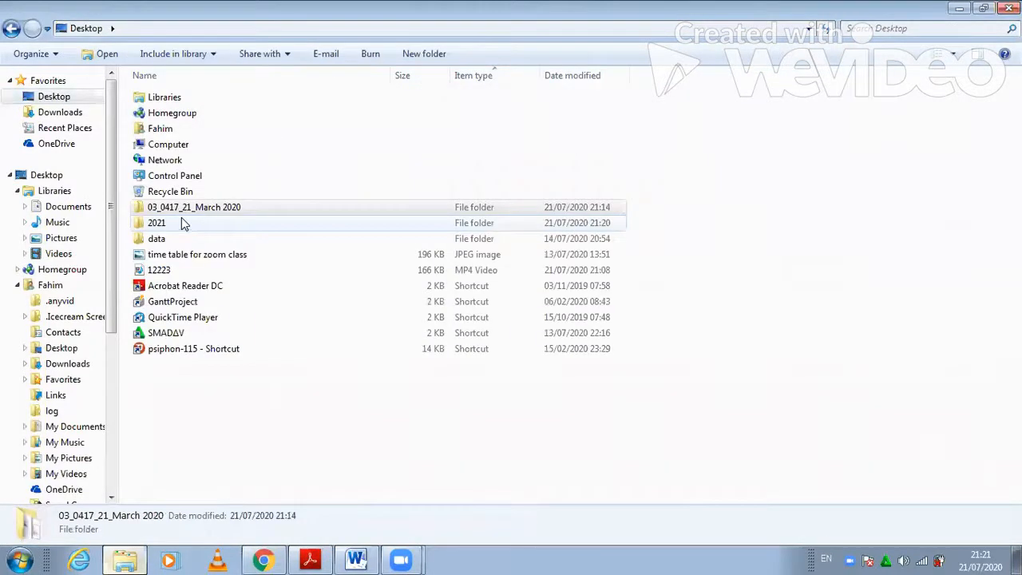
double_click(183, 223)
double_click(201, 112)
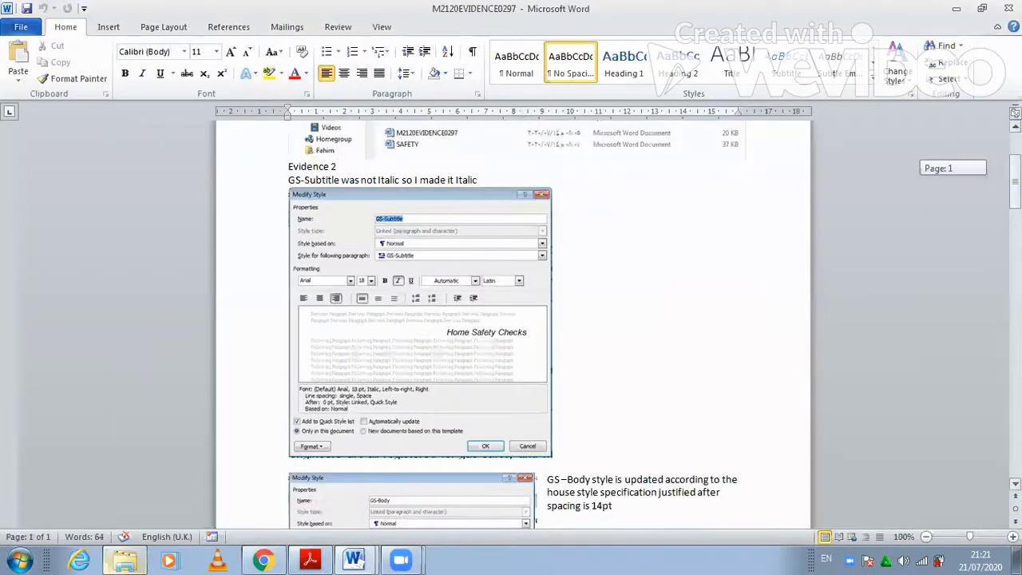
- Paste the field-code screenshot directly below the Evidence 9 heading
drag(1015, 182, 1015, 451)
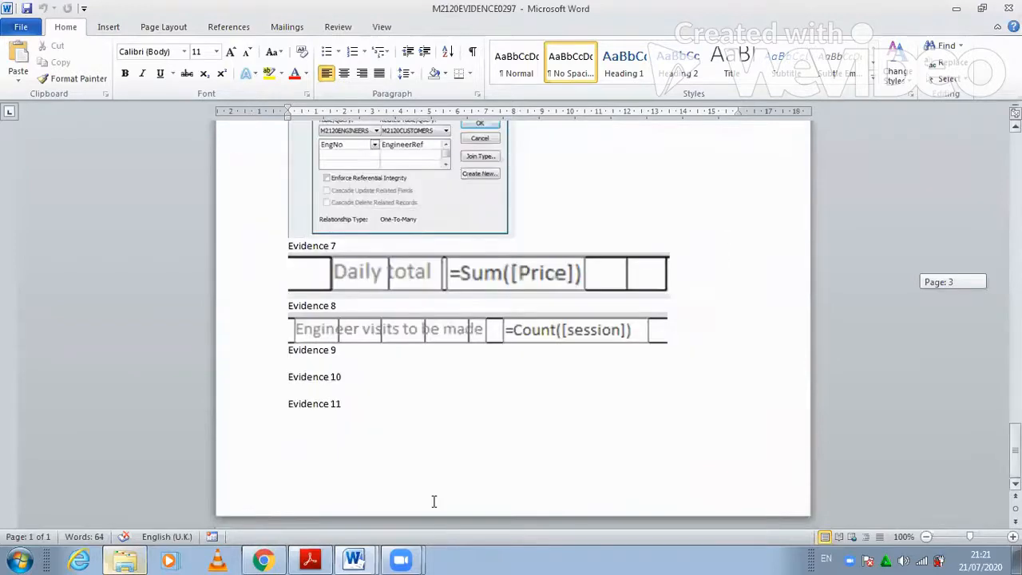
click(319, 361)
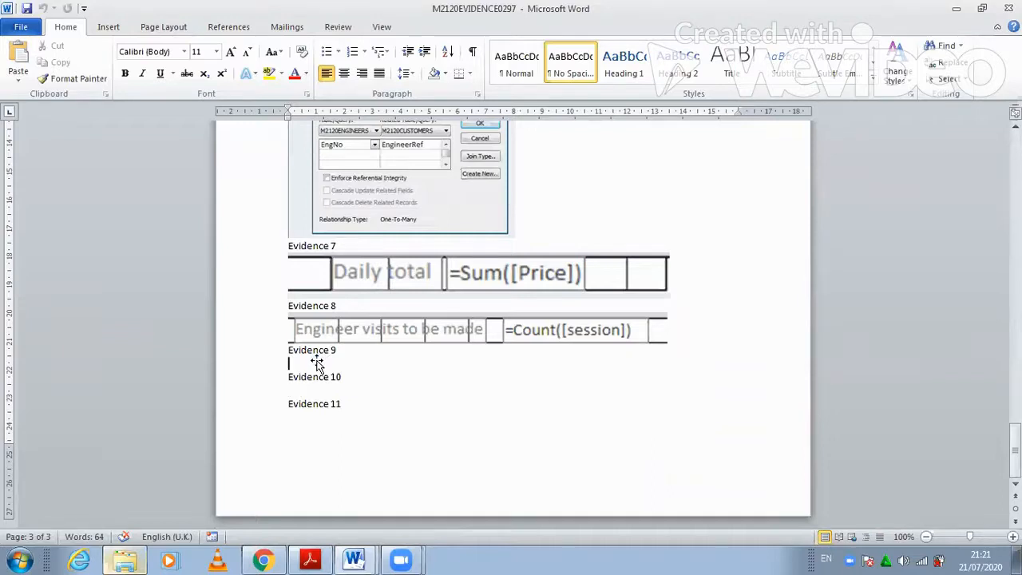
key(ctrl+v)
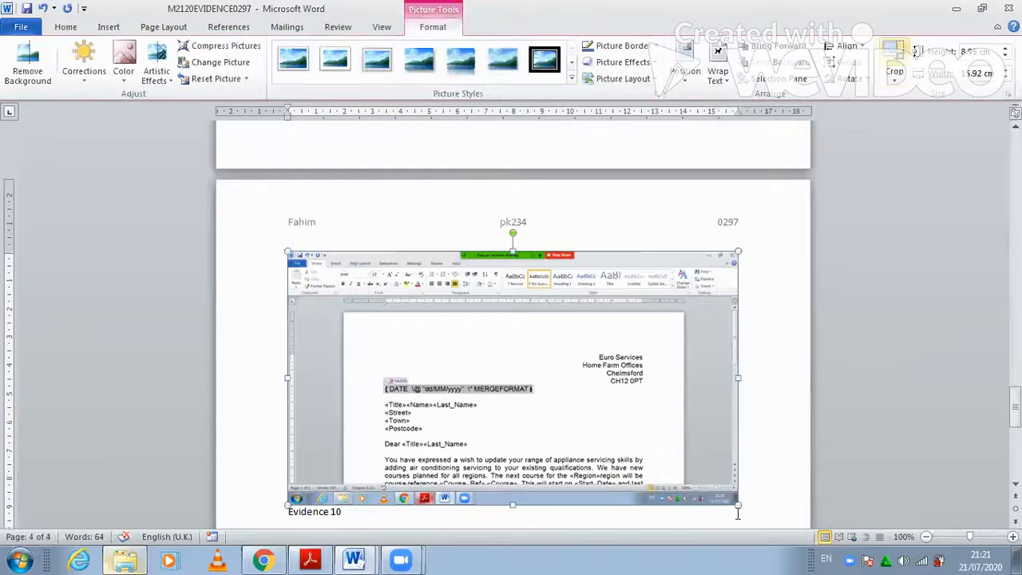
- Crop the screenshot to just the DATE field line and enlarge it to the column width
drag(738, 506, 534, 389)
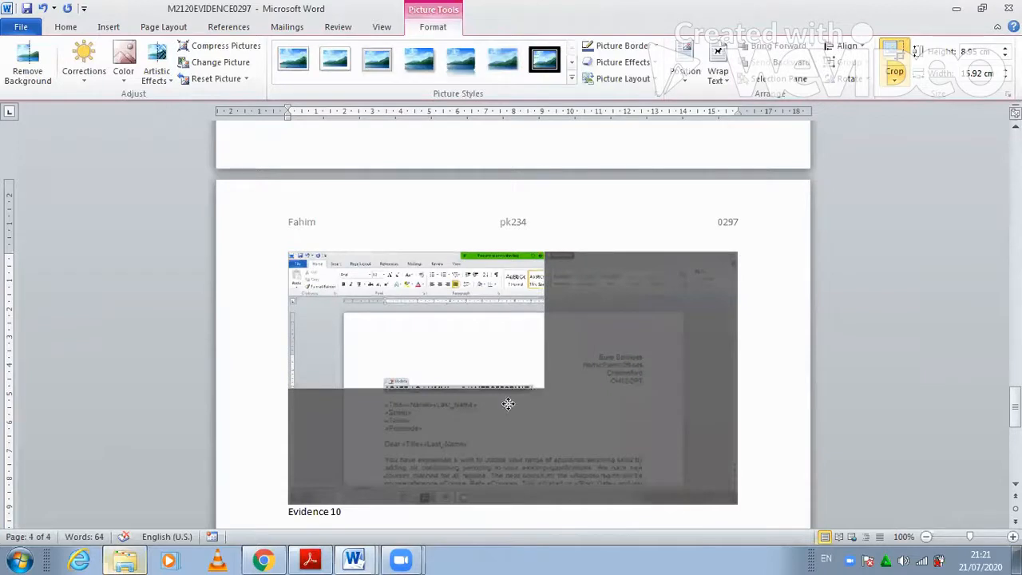
drag(289, 252, 378, 336)
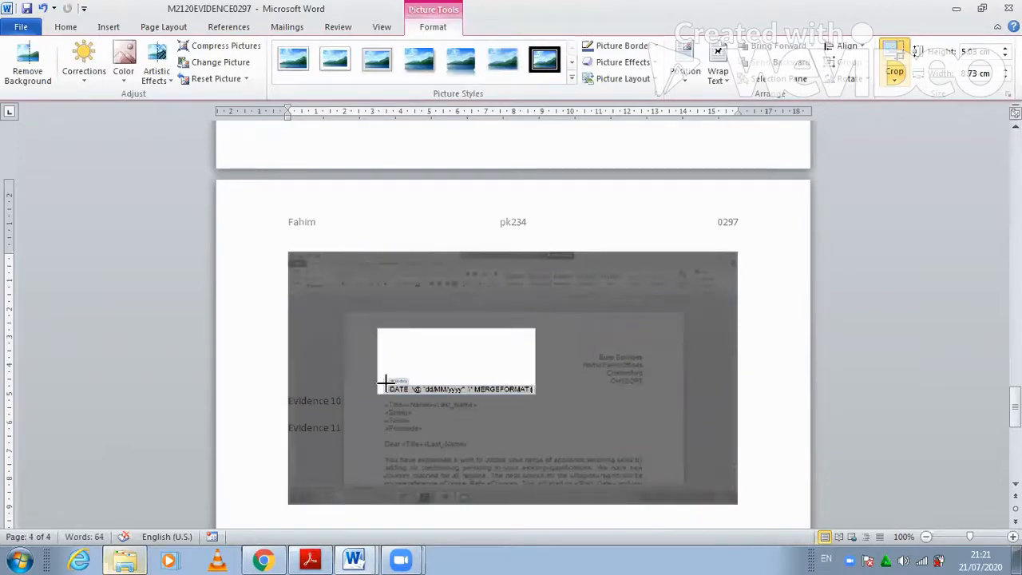
drag(386, 381, 386, 382)
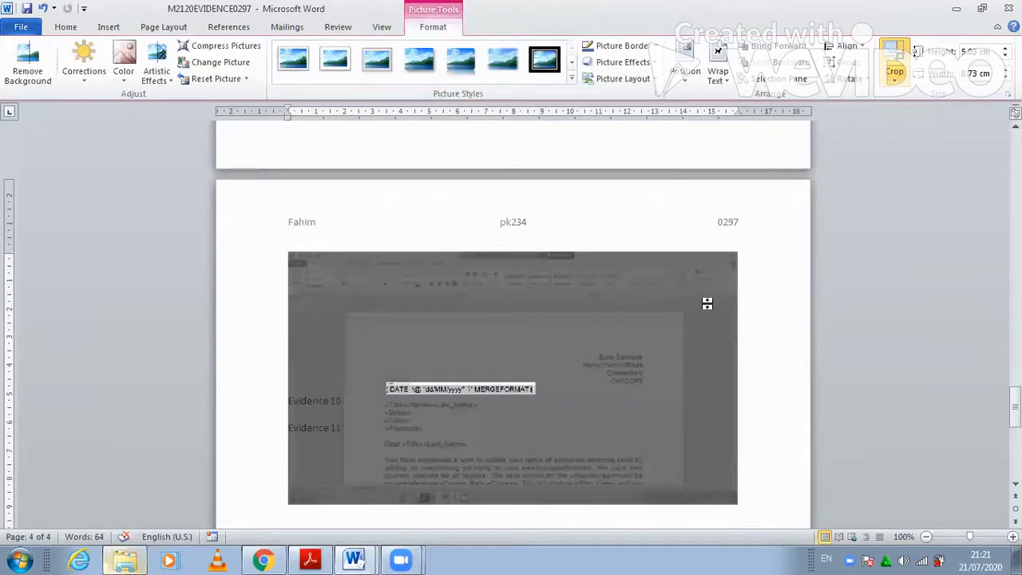
click(718, 196)
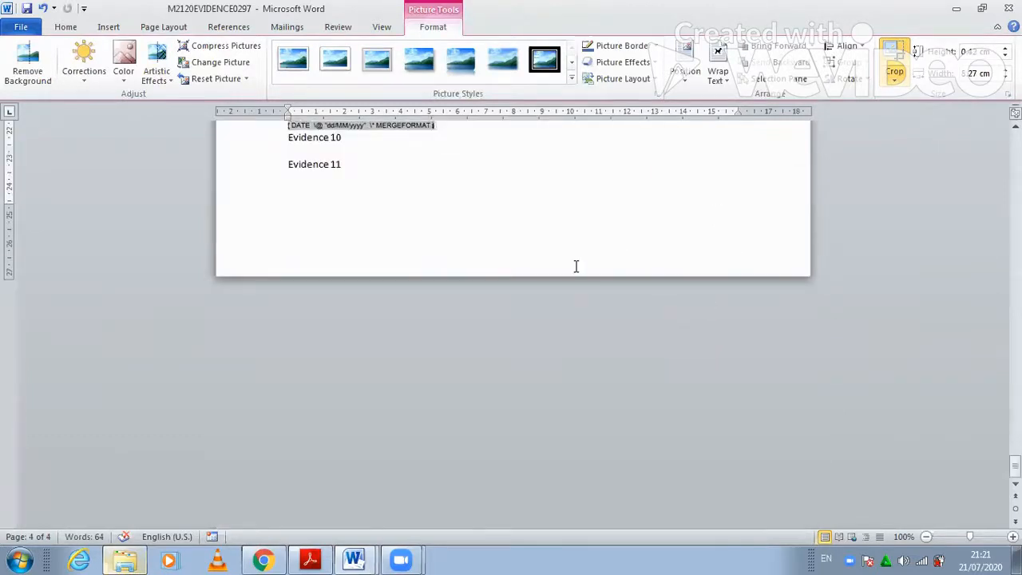
click(404, 274)
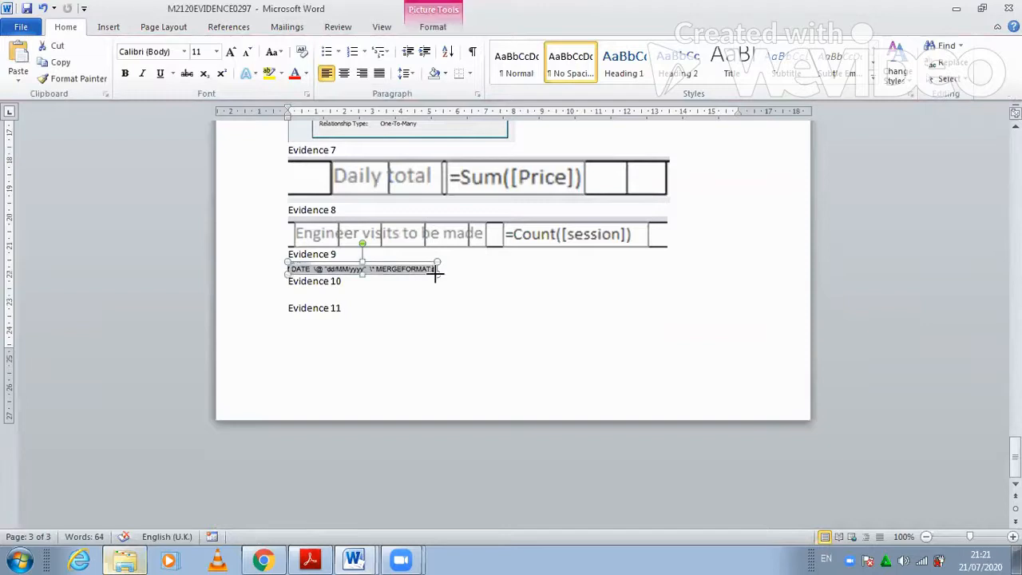
drag(464, 292, 554, 333)
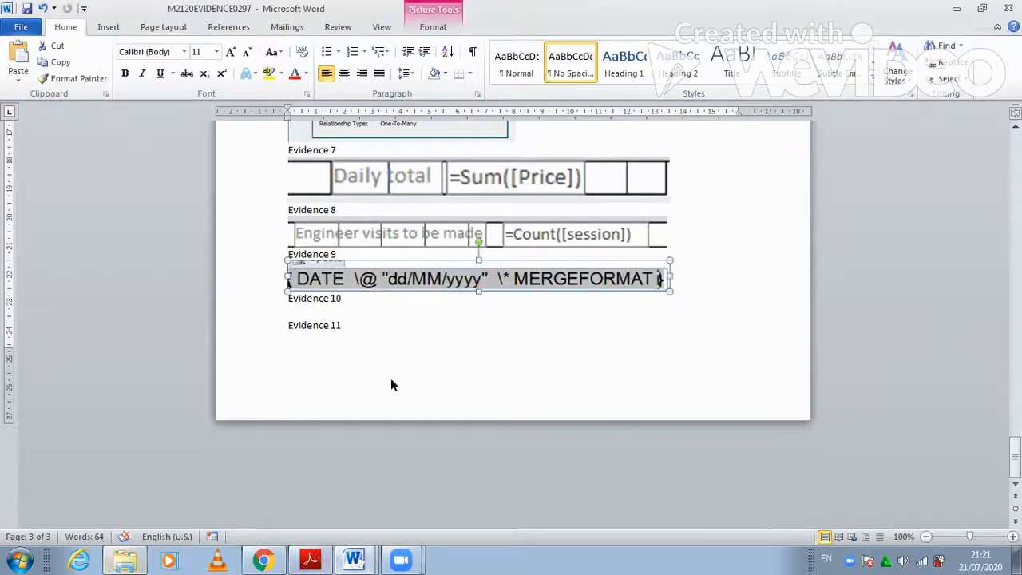
key(alt+Tab)
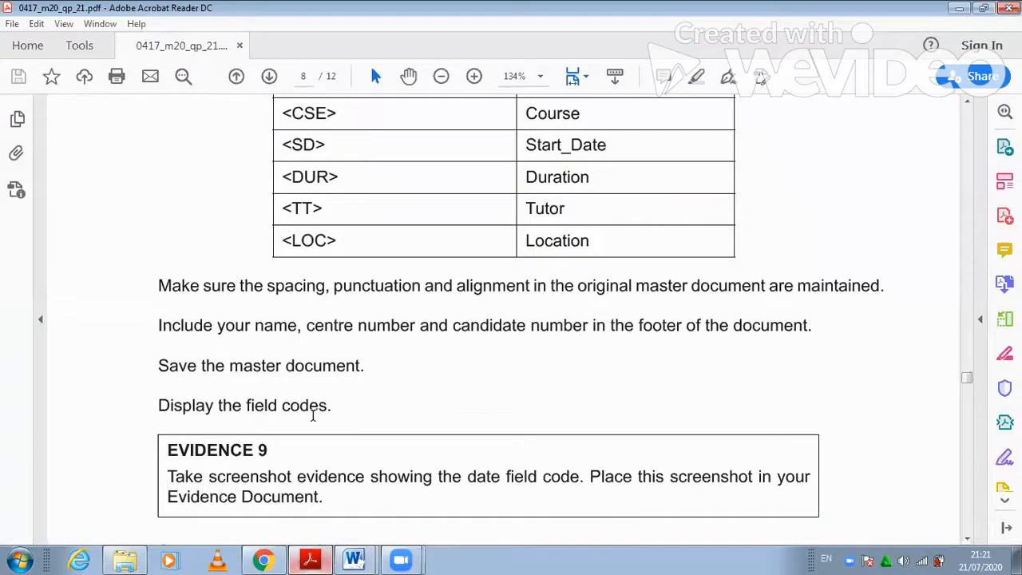
- Read the PDF's PRINTOUT 4 instructions, then return to the MASTER DOCUMENT letter in Word
scroll(313, 415, down, 2)
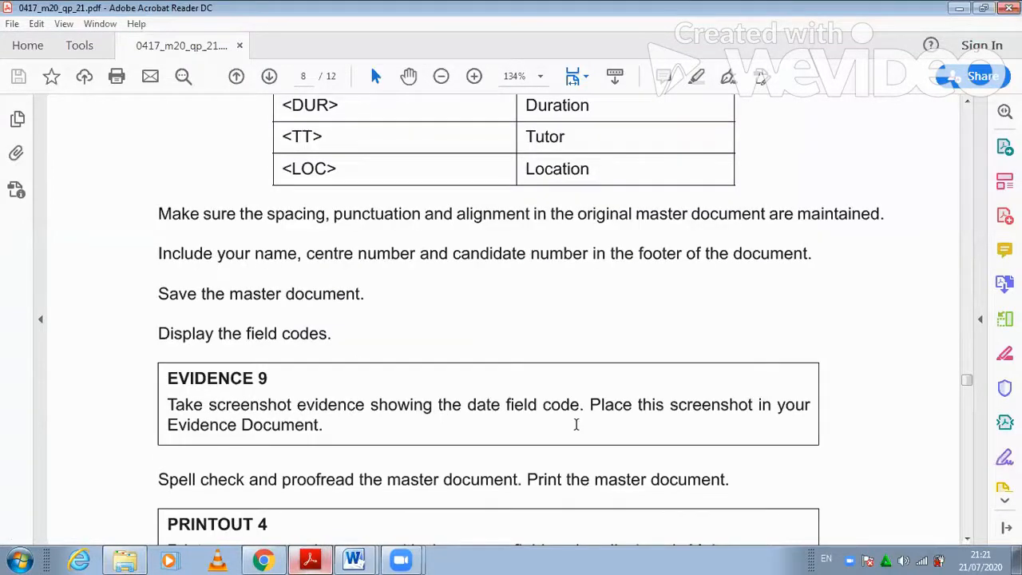
scroll(575, 423, down, 2)
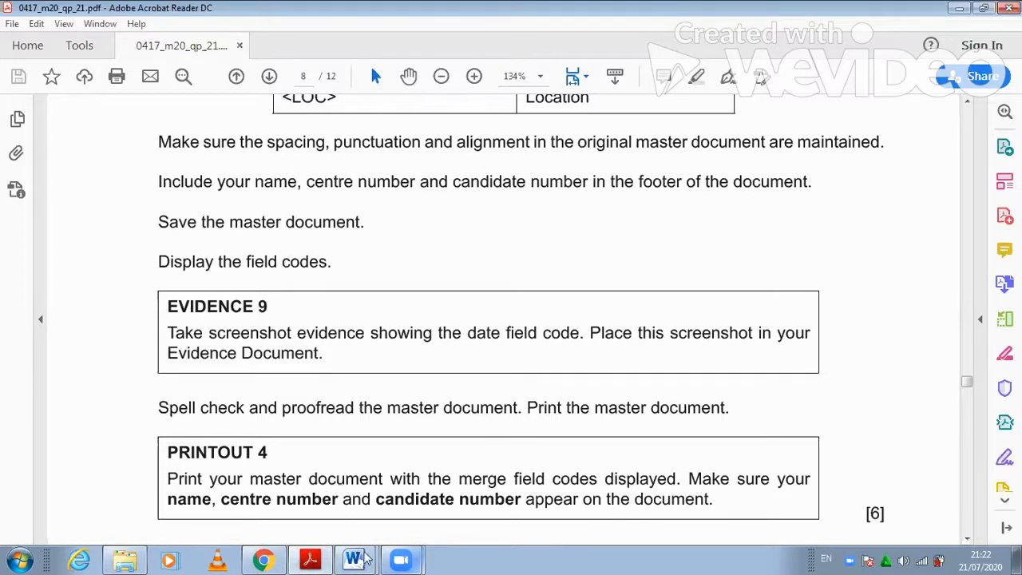
click(366, 557)
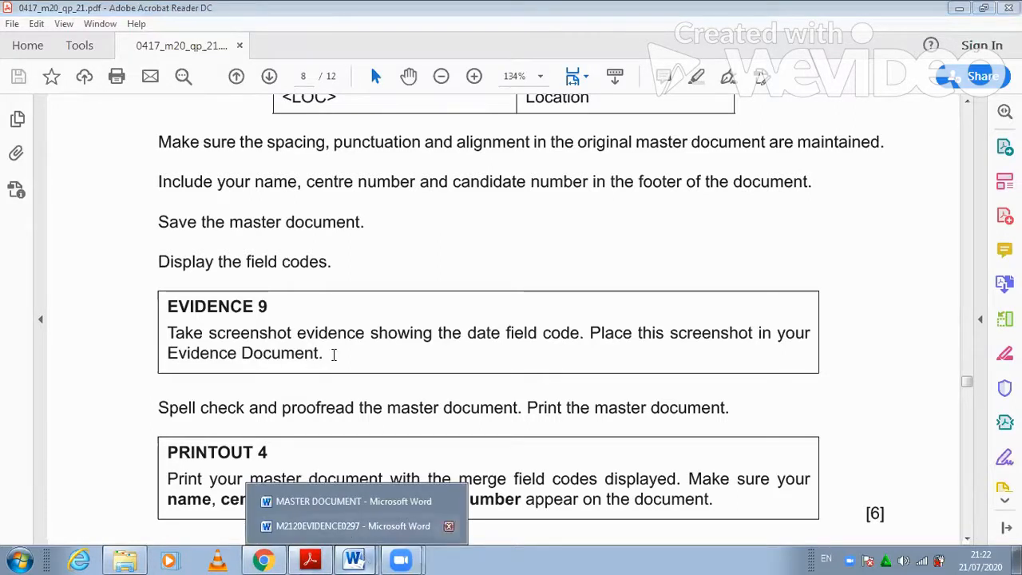
click(351, 502)
click(249, 349)
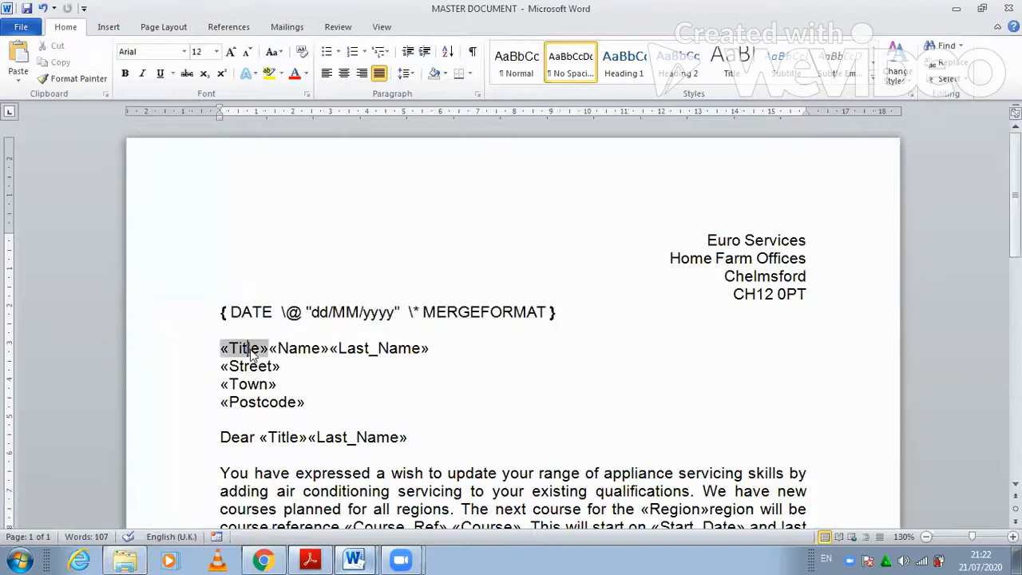
- Show field codes for the address and greeting fields: Title, Name, Last_Name, Street, Town, Postcode
right_click(248, 349)
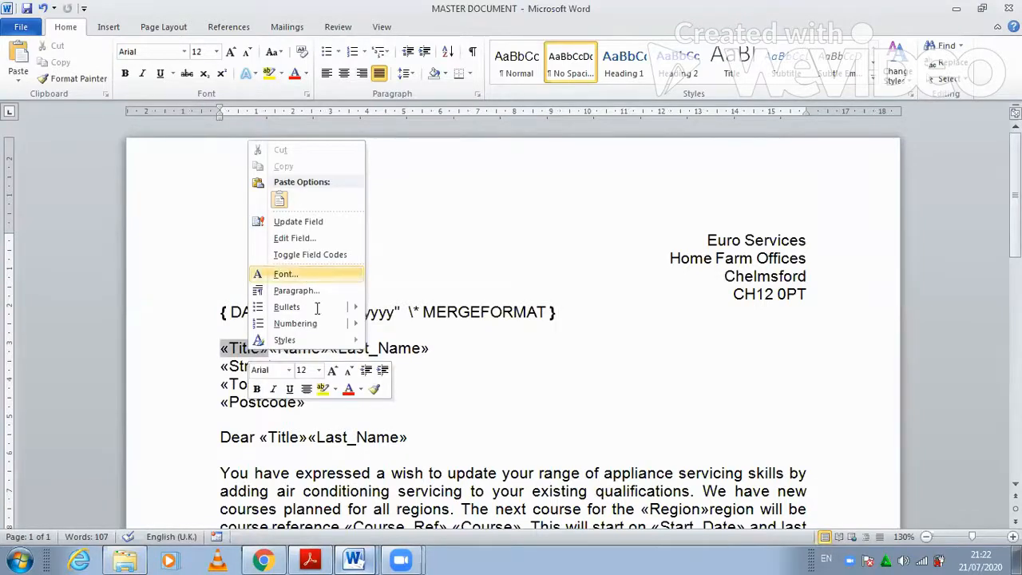
click(311, 254)
right_click(401, 349)
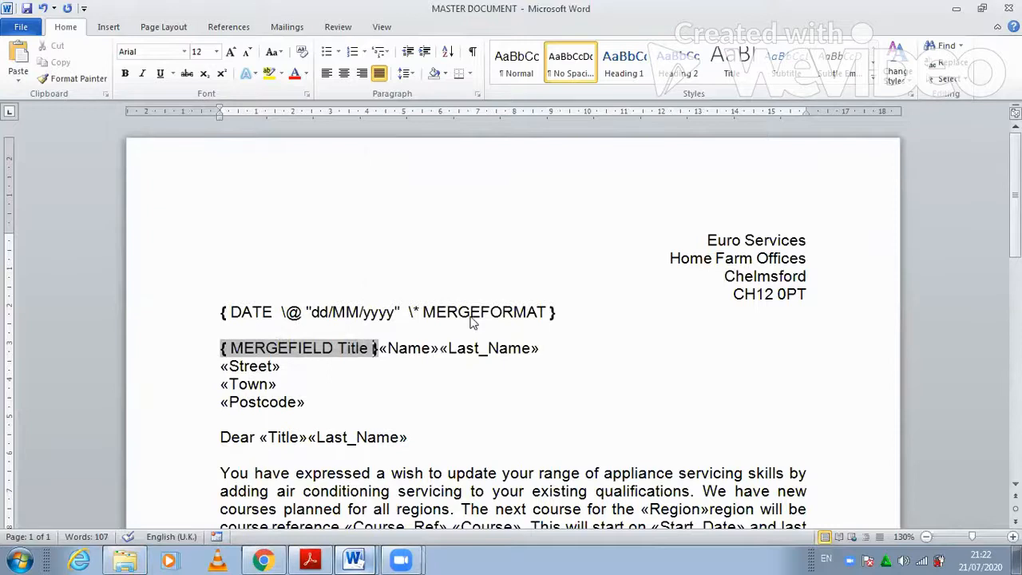
click(461, 253)
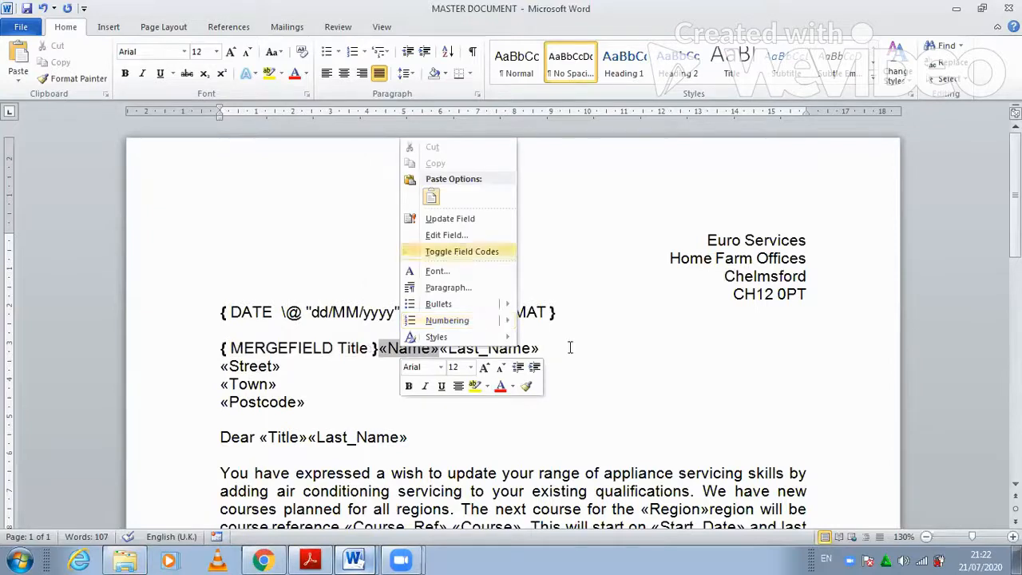
right_click(576, 352)
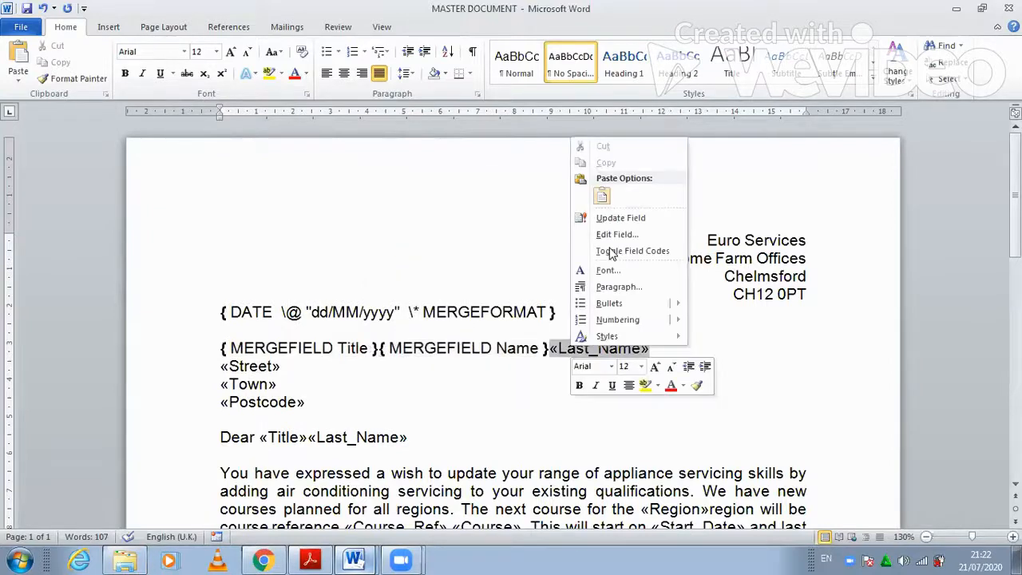
click(612, 252)
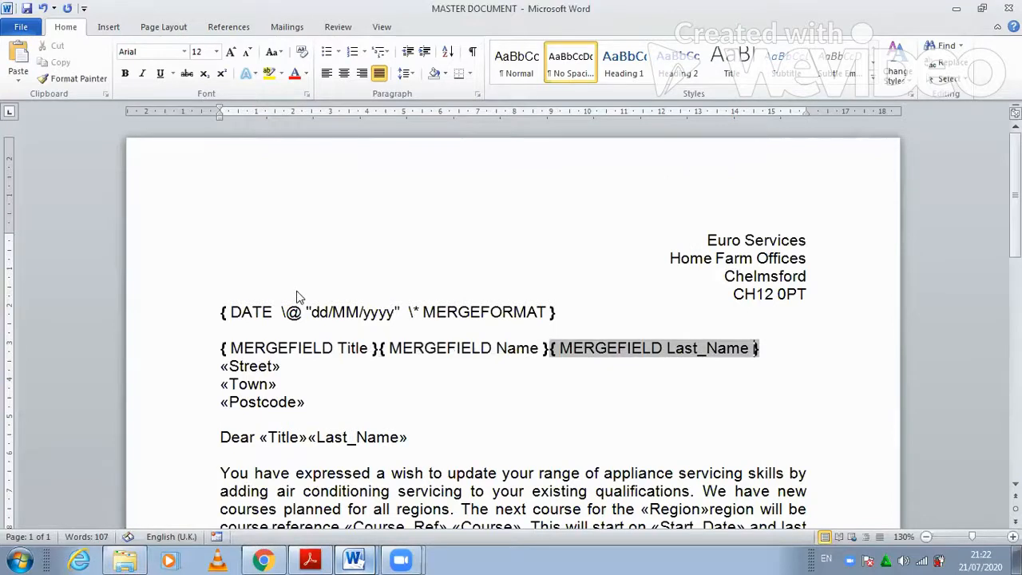
right_click(243, 367)
click(298, 274)
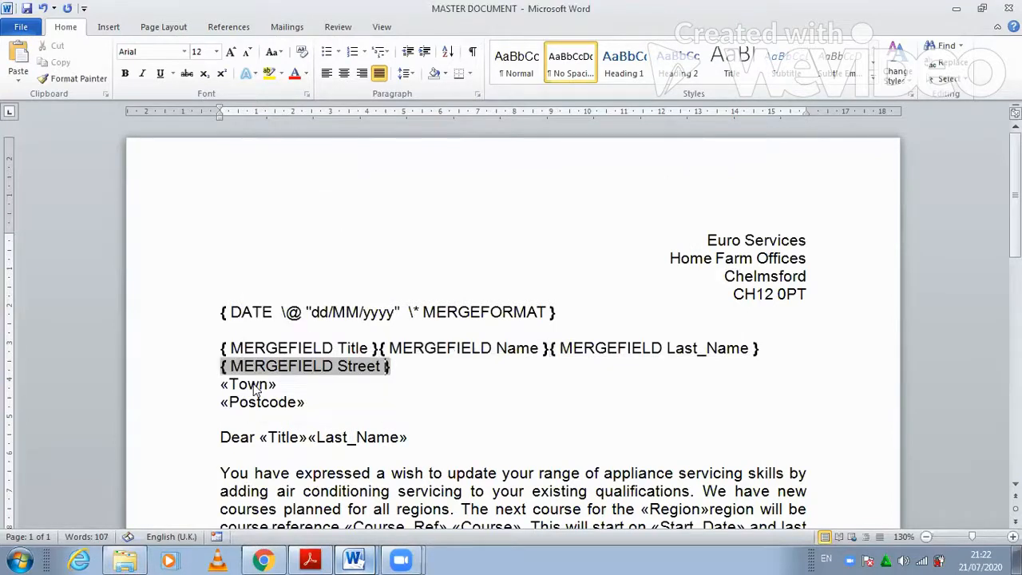
right_click(255, 386)
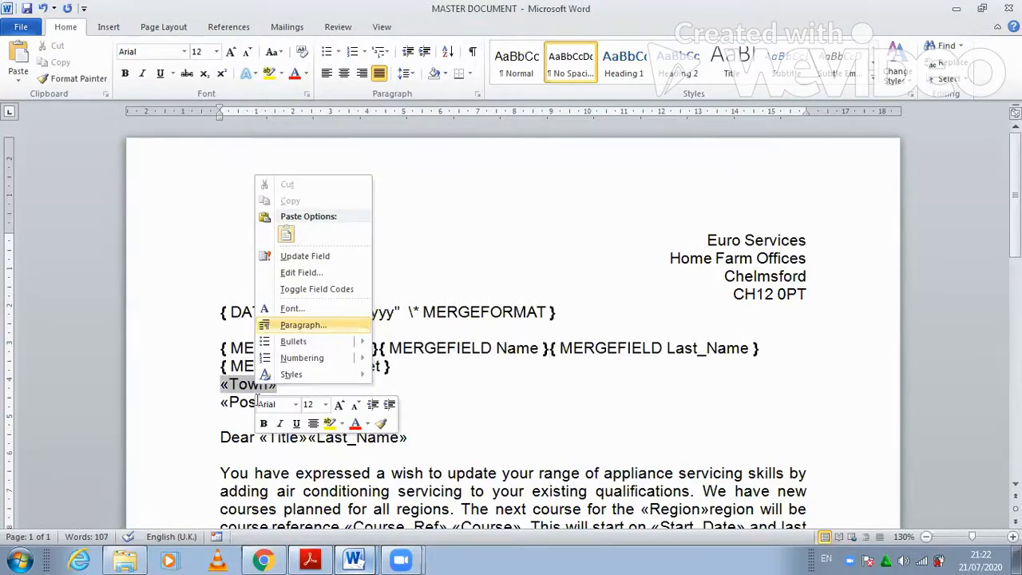
click(317, 289)
right_click(259, 402)
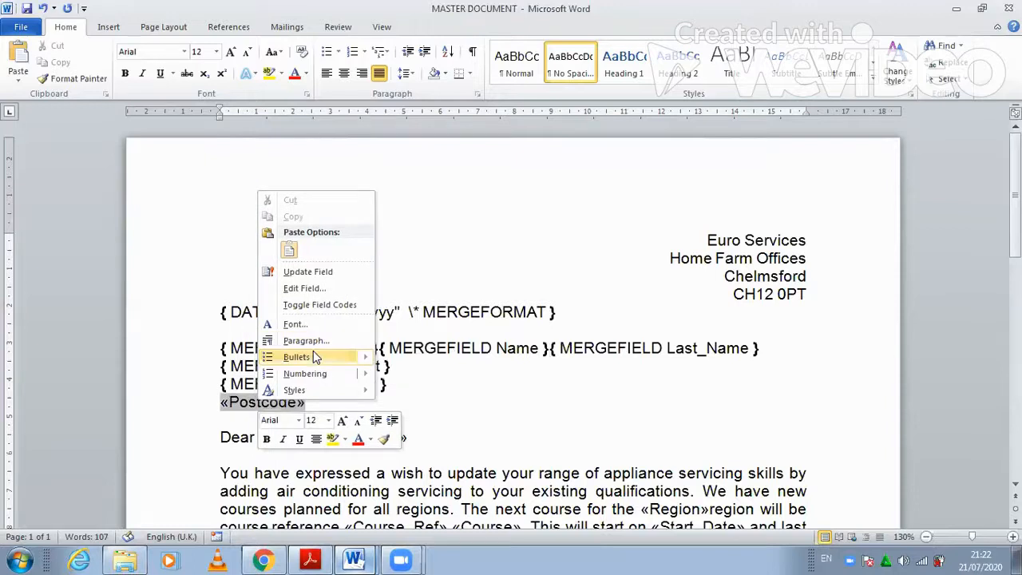
click(318, 308)
right_click(288, 438)
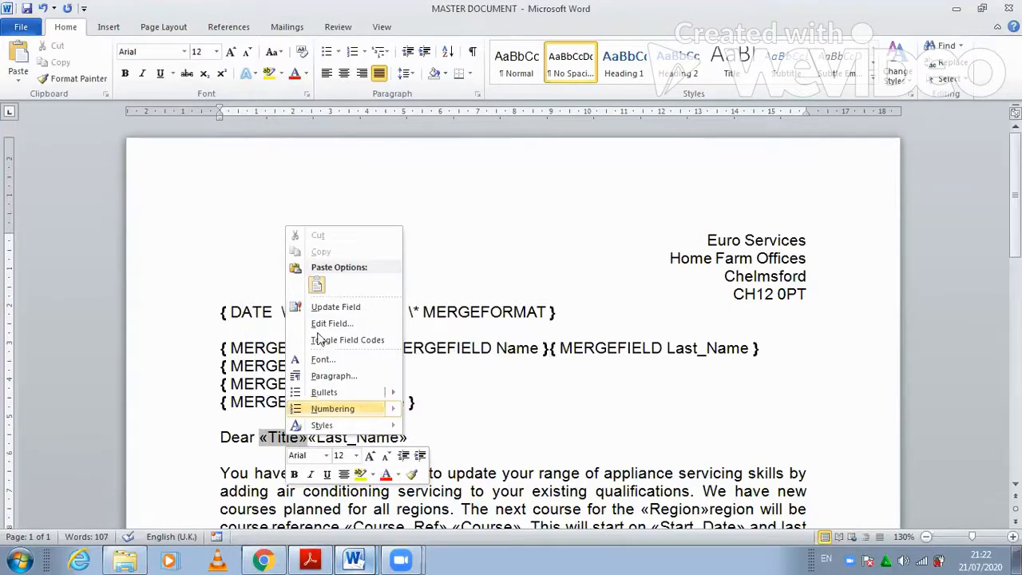
click(347, 339)
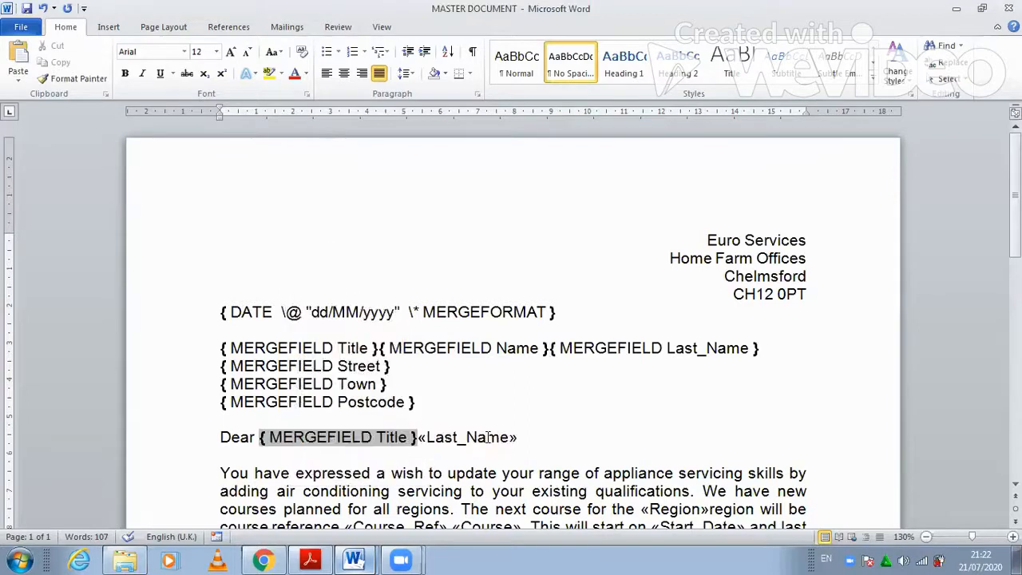
right_click(469, 437)
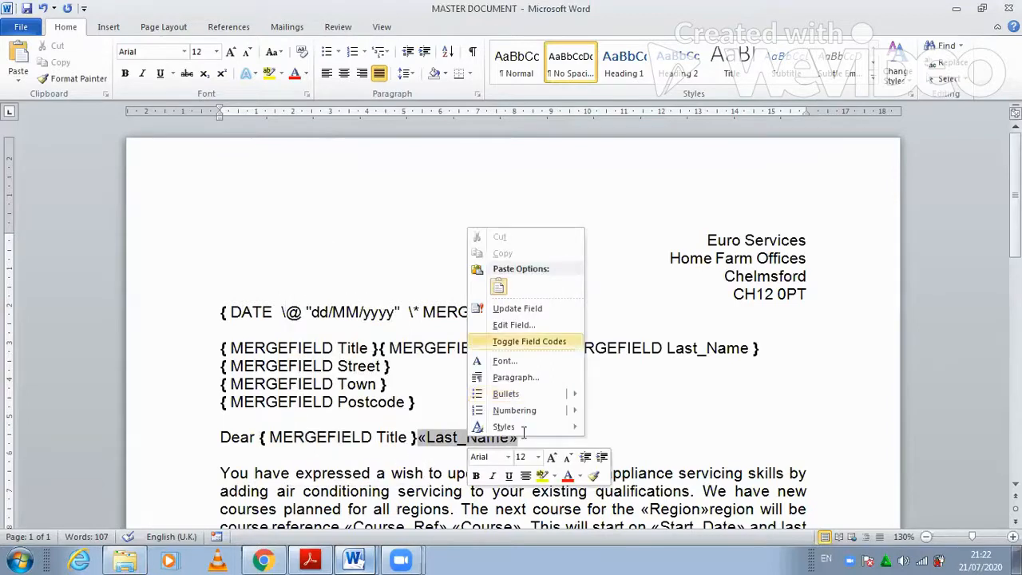
click(527, 341)
- Show field codes for Region, Course_Ref, Course, Start_Date, Duration, Tutor and Location
scroll(523, 433, down, 4)
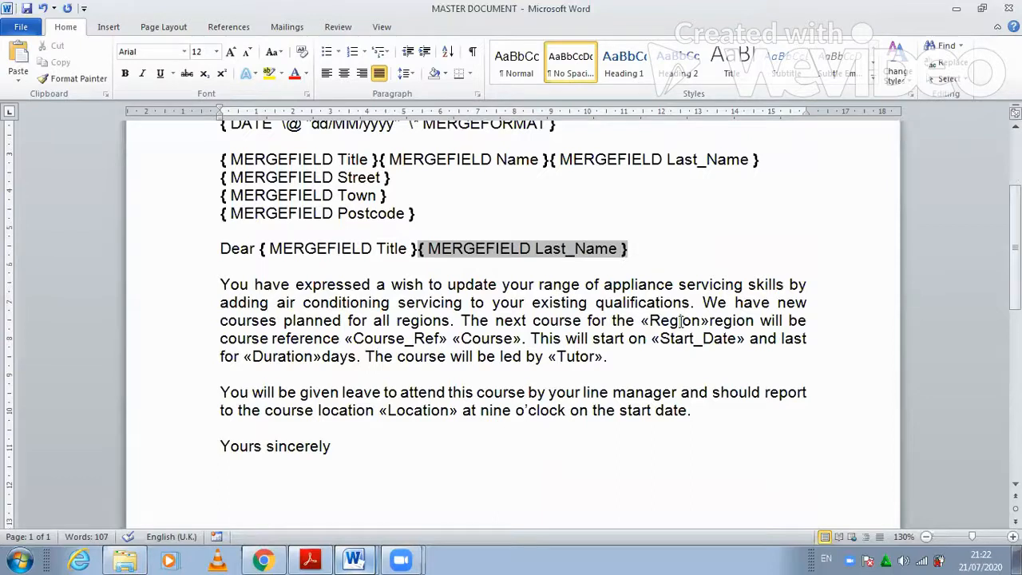
right_click(679, 320)
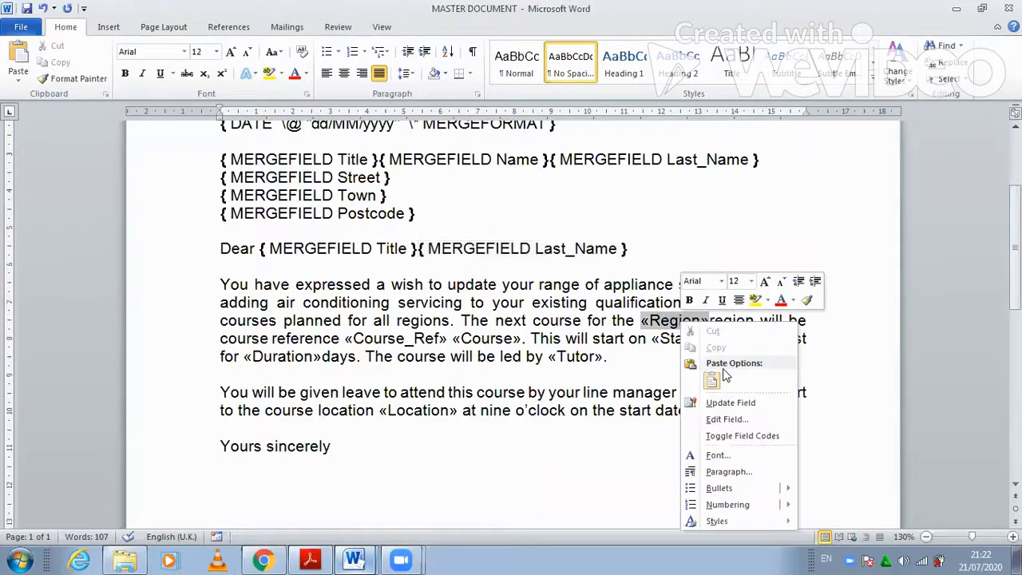
click(741, 435)
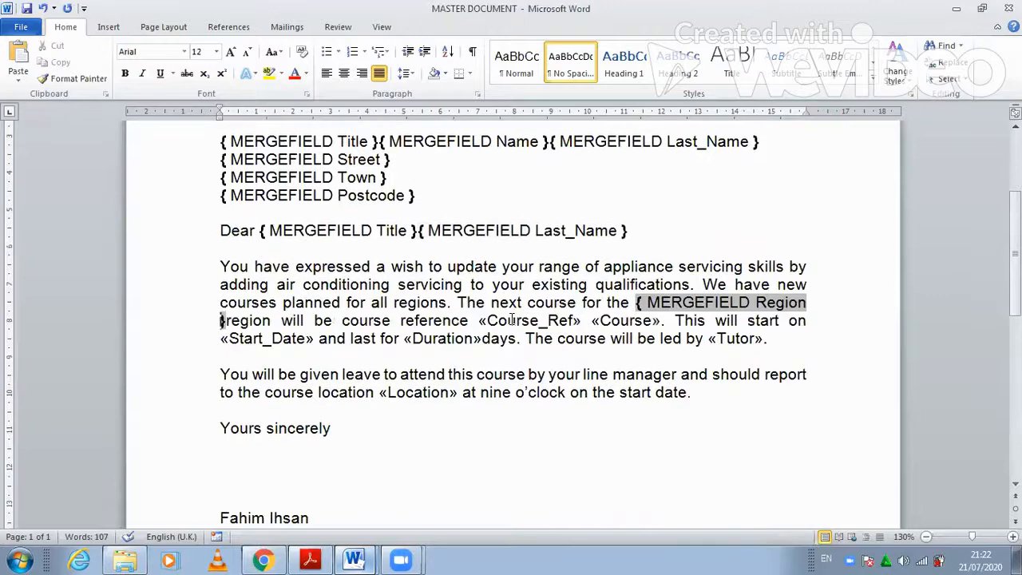
right_click(512, 320)
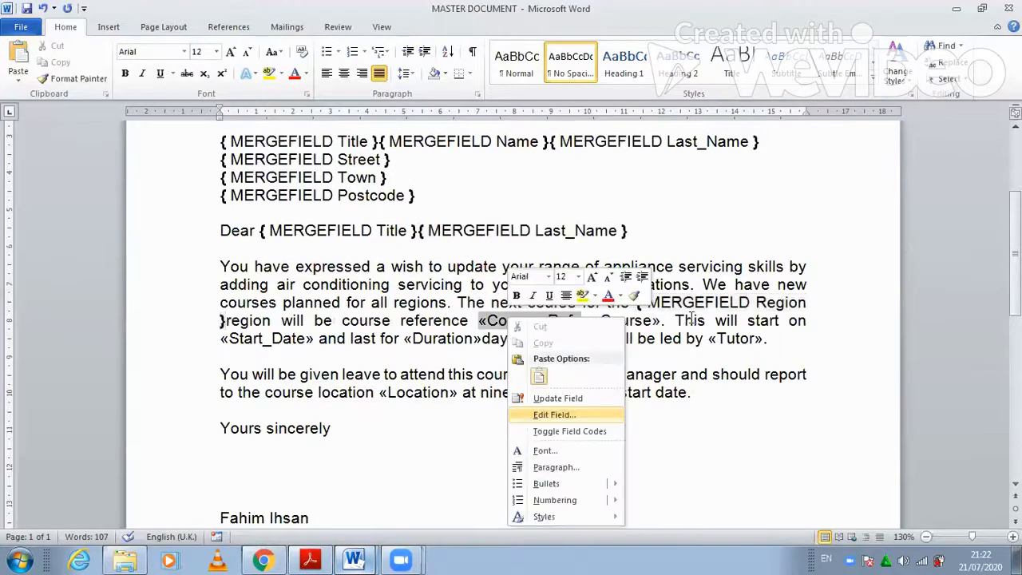
click(563, 431)
right_click(697, 320)
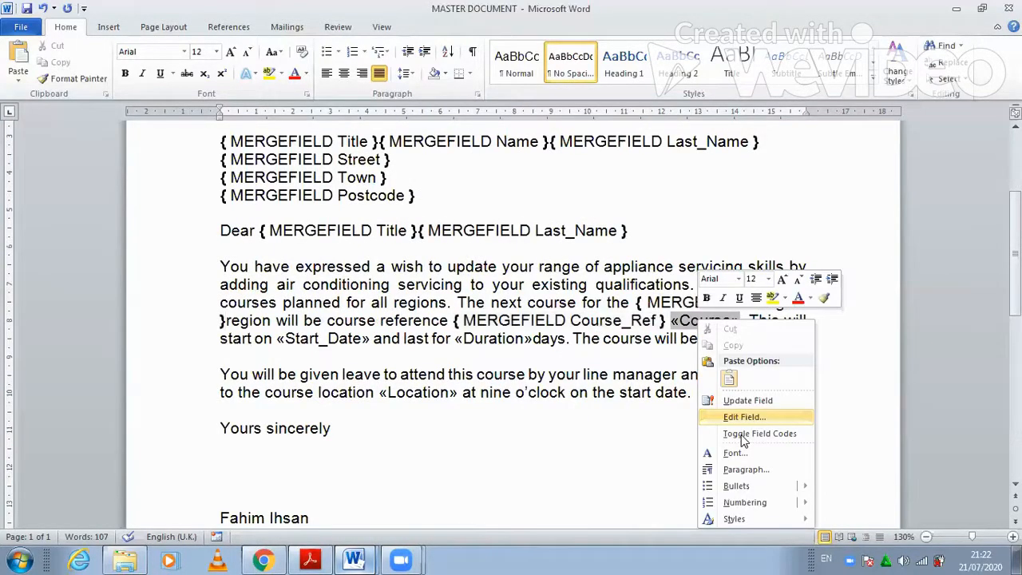
click(742, 433)
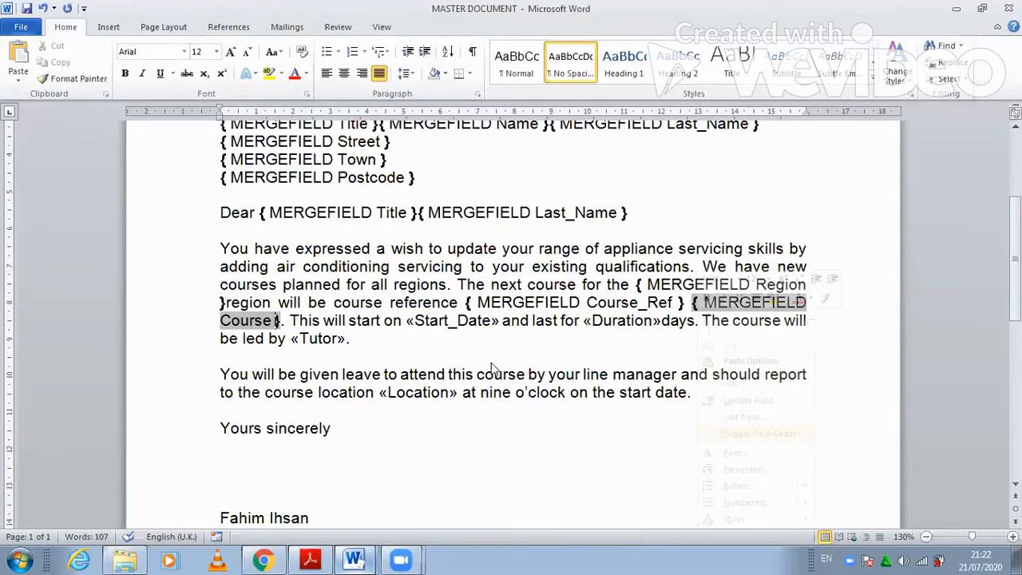
right_click(455, 320)
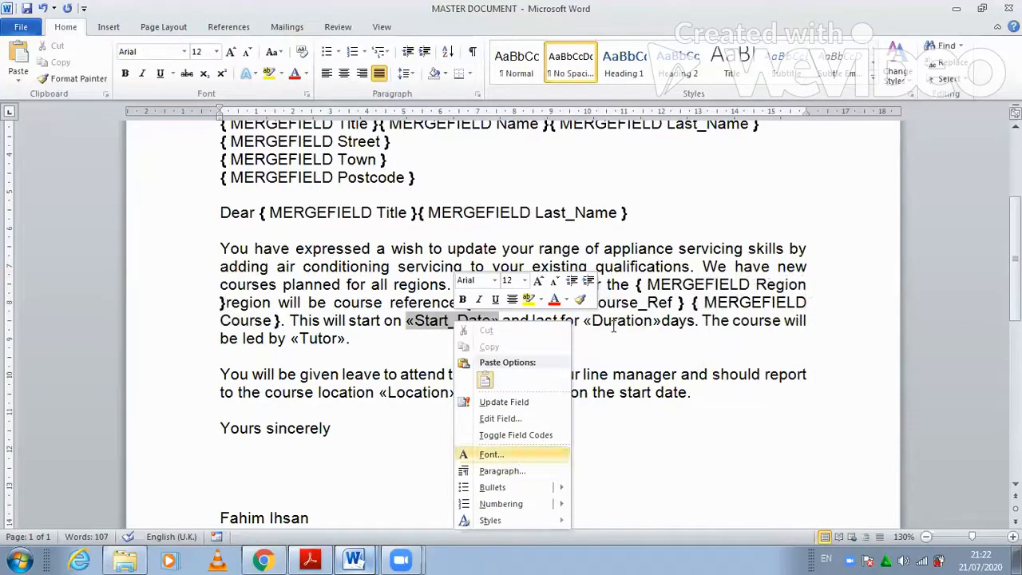
key(Return)
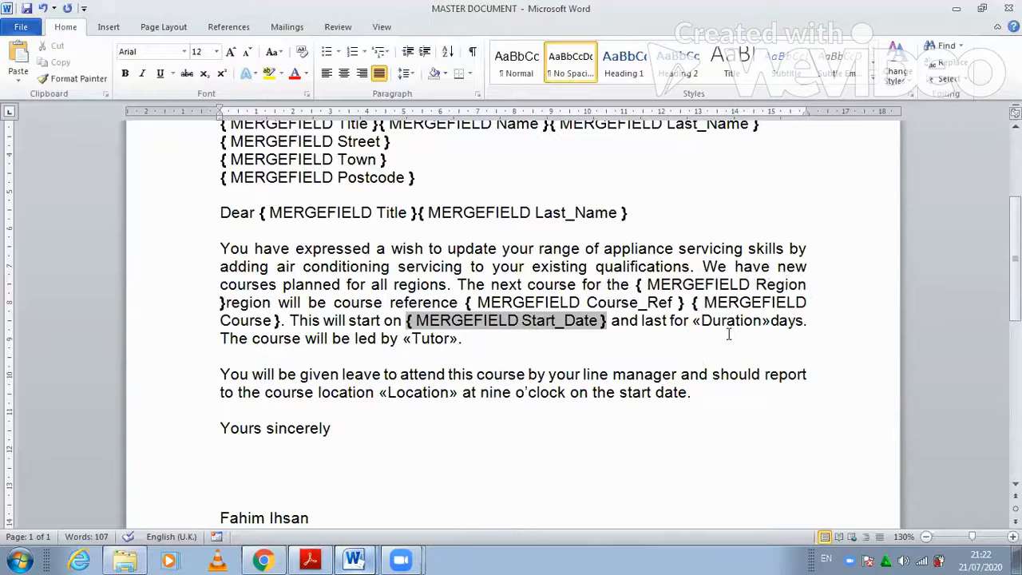
right_click(714, 320)
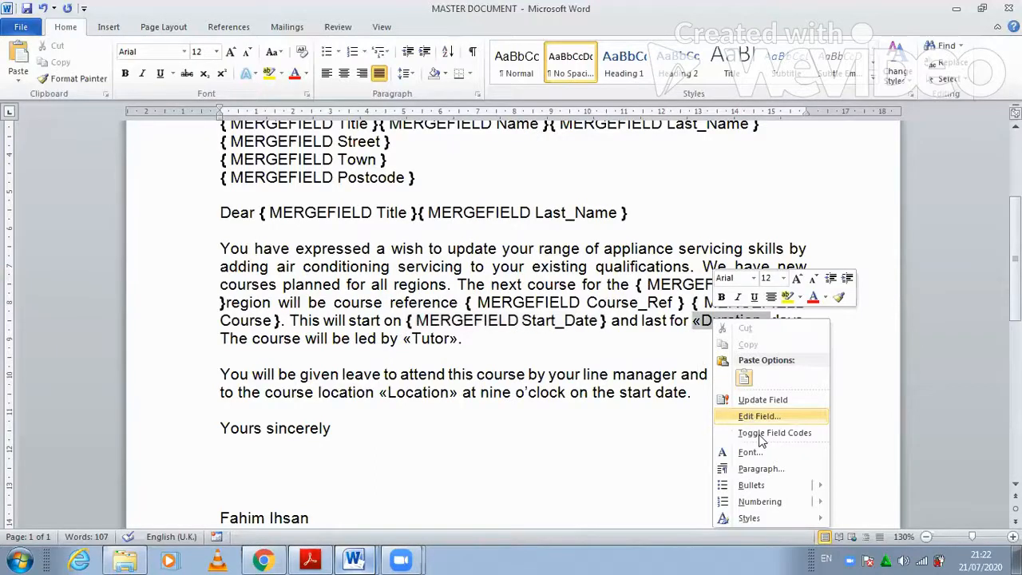
click(760, 433)
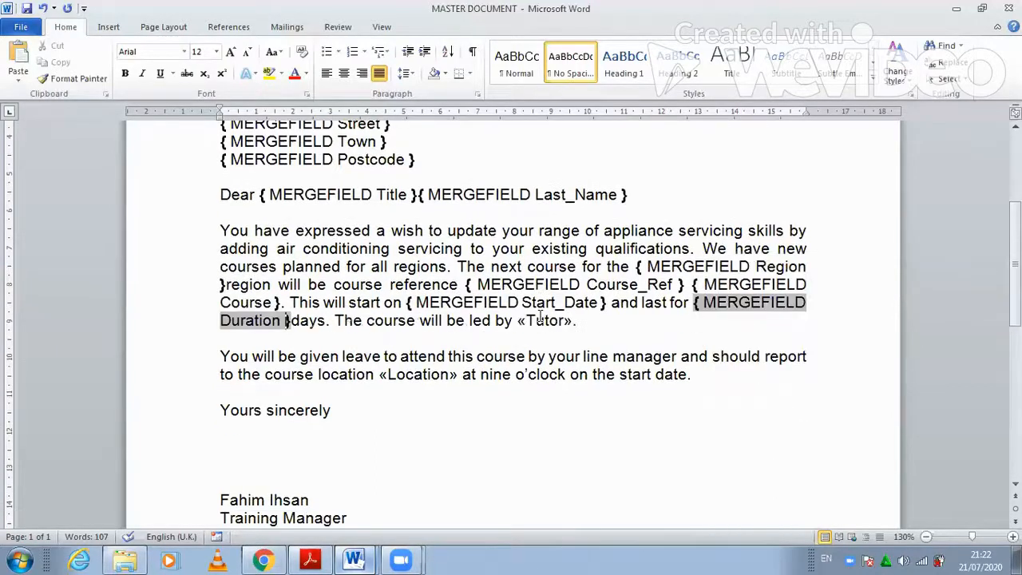
right_click(520, 320)
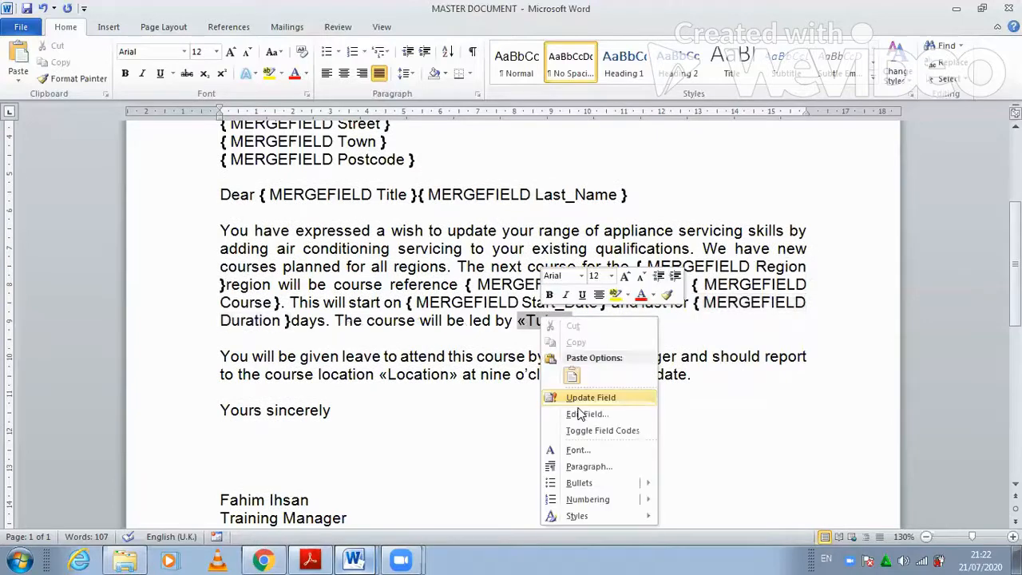
click(549, 407)
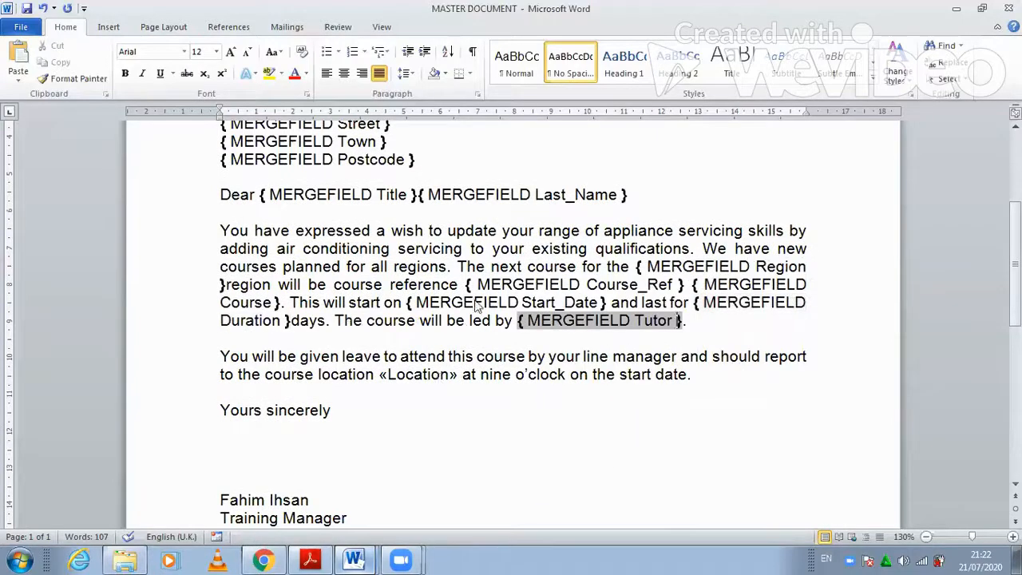
right_click(437, 380)
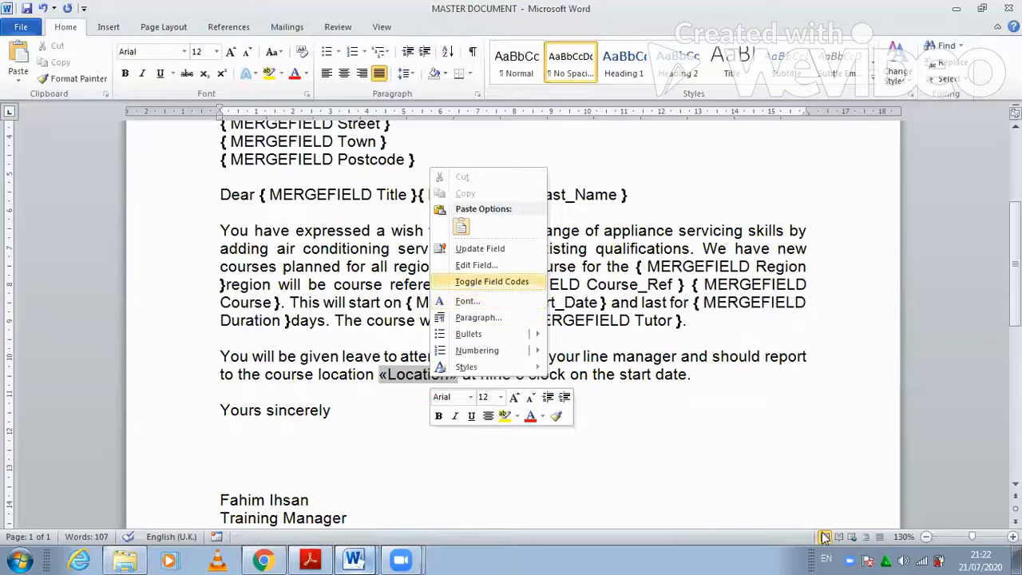
click(476, 282)
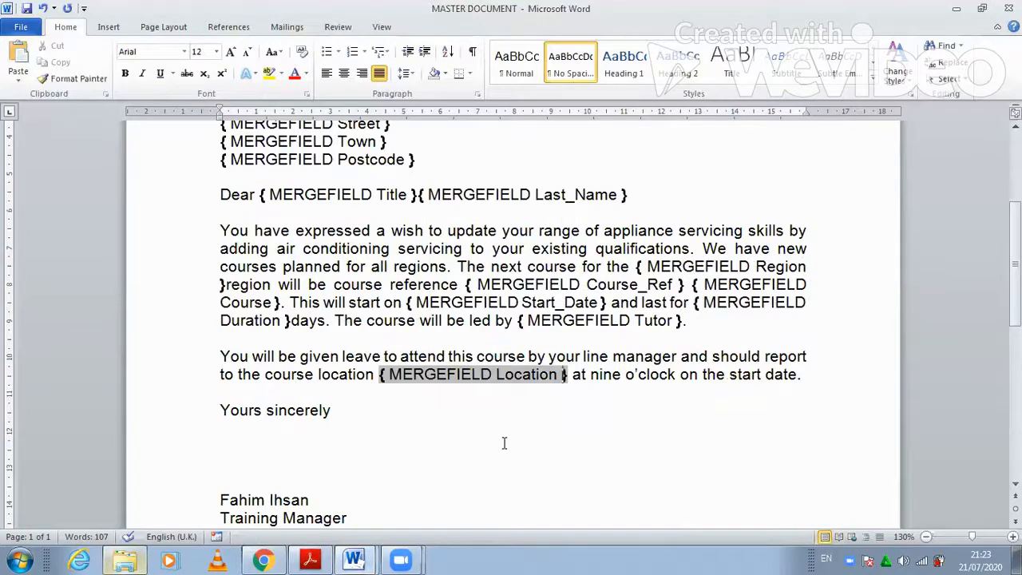
scroll(504, 443, up, 5)
scroll(503, 443, down, 1)
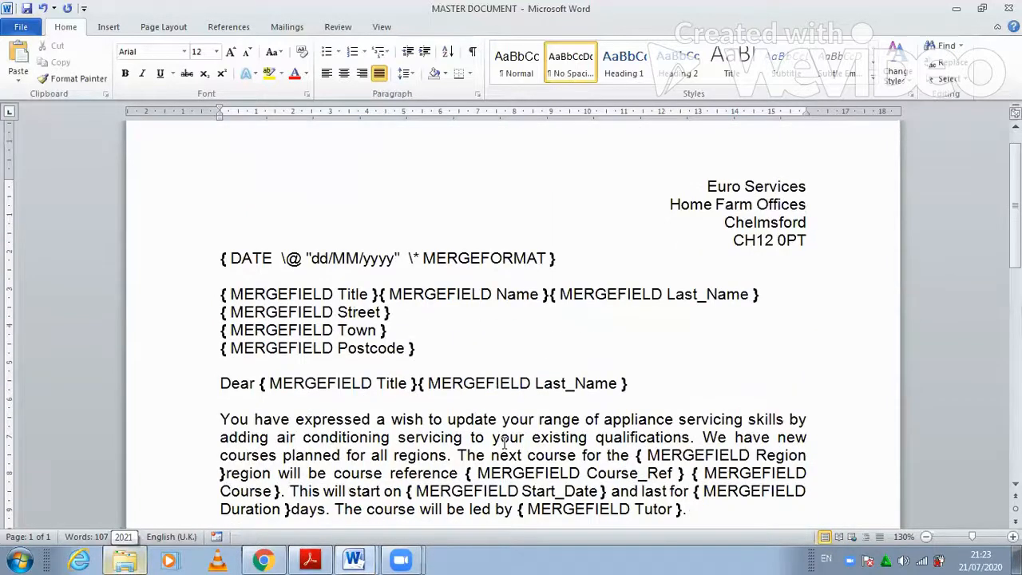
- Close the spelling-complete message, return to the top of the letter, and go back to the exam paper
scroll(504, 444, down, 2)
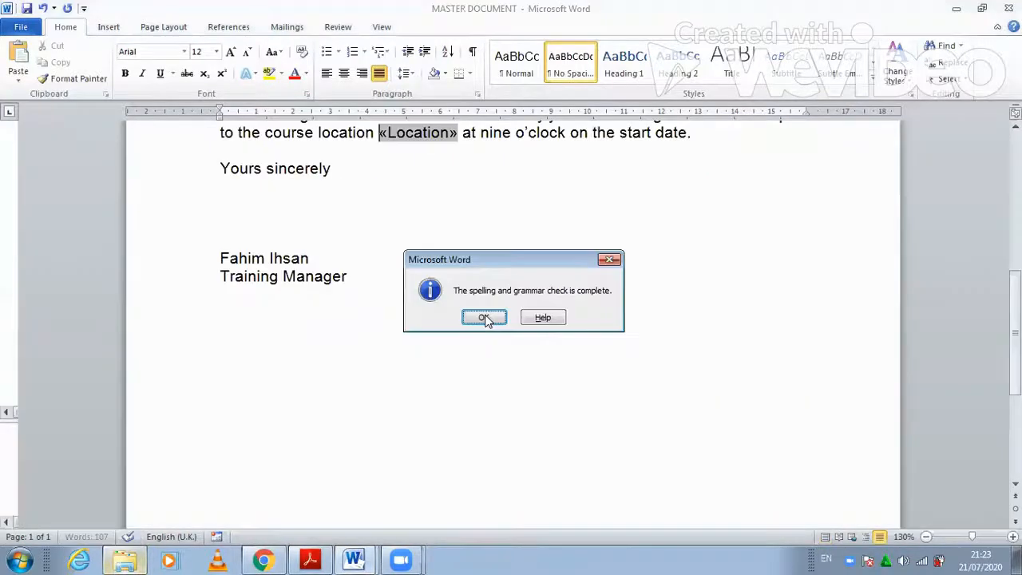
click(503, 316)
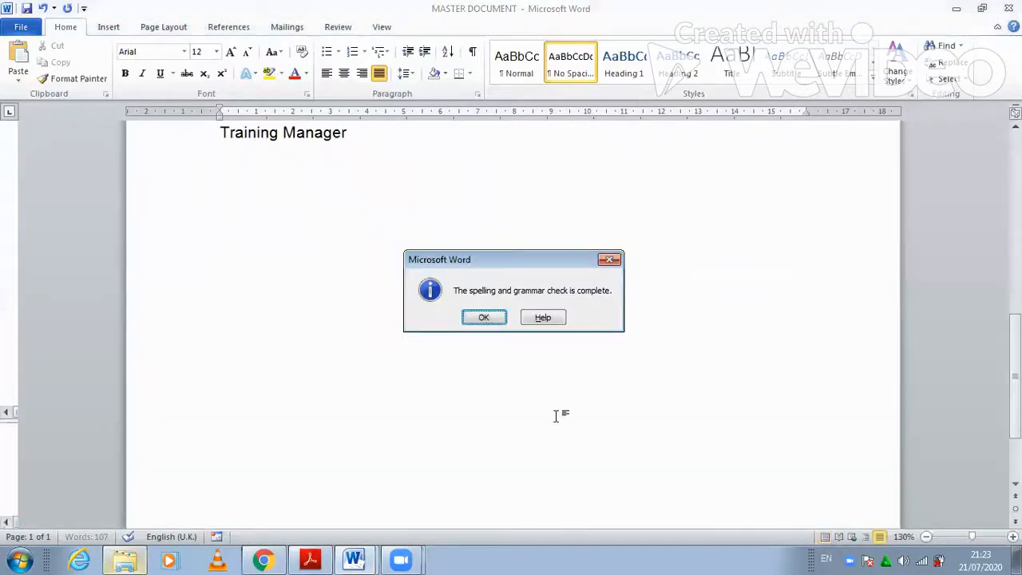
key(Return)
scroll(557, 416, up, 8)
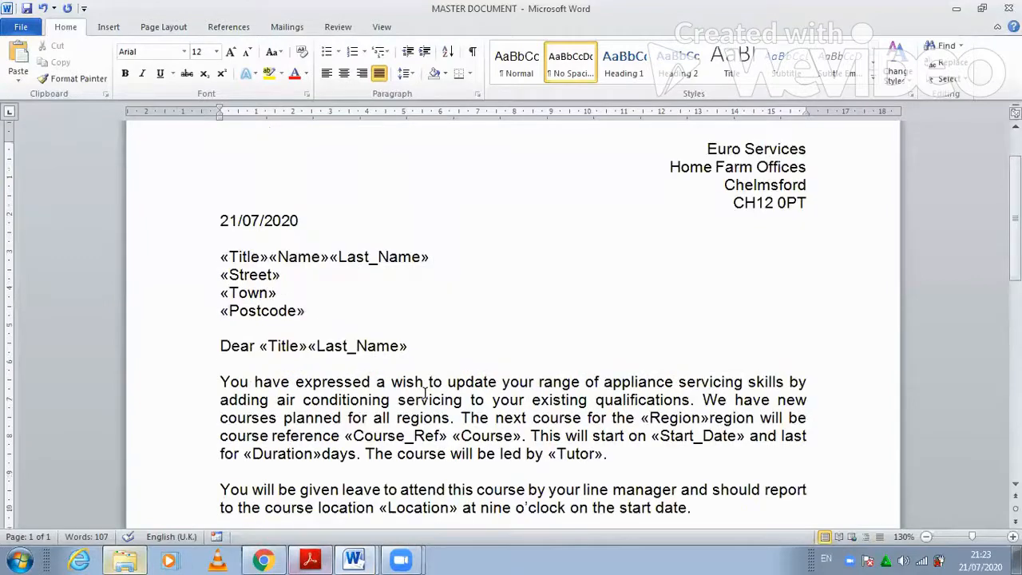
click(310, 559)
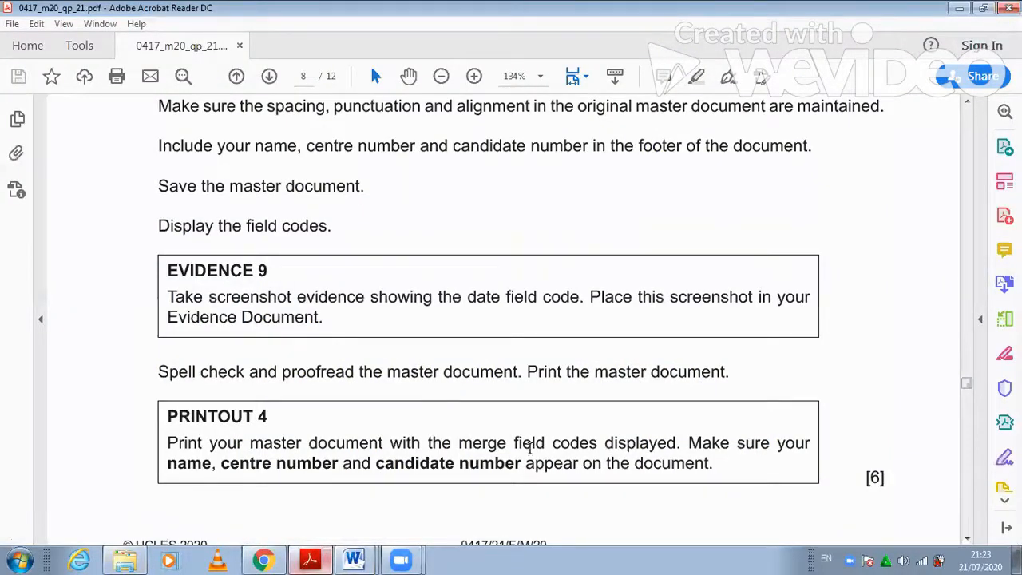
- Read question 17's South or East filter steps on page 9, then return to MASTER DOCUMENT
scroll(529, 451, down, 3)
scroll(146, 233, down, 10)
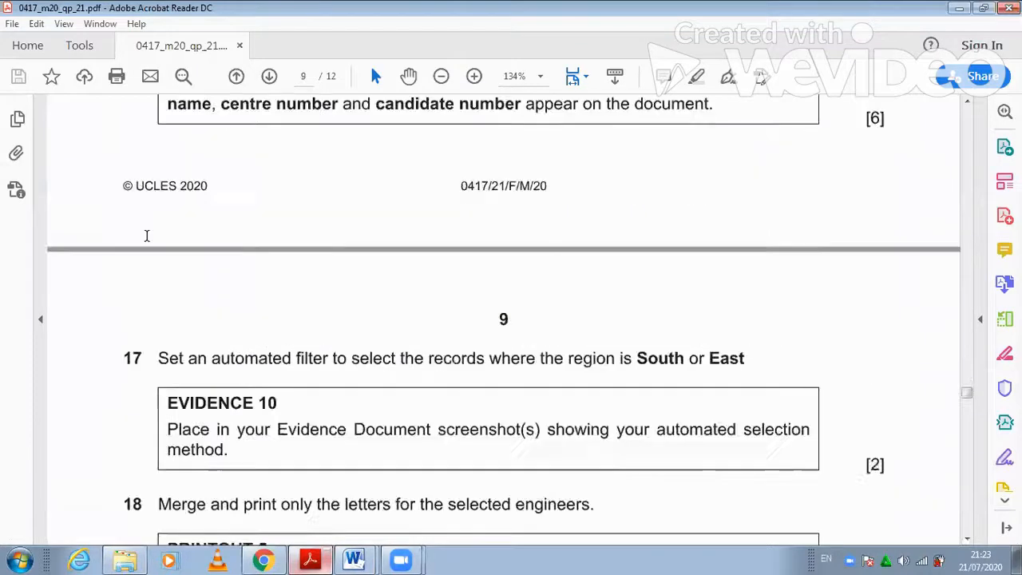
scroll(354, 222, down, 1)
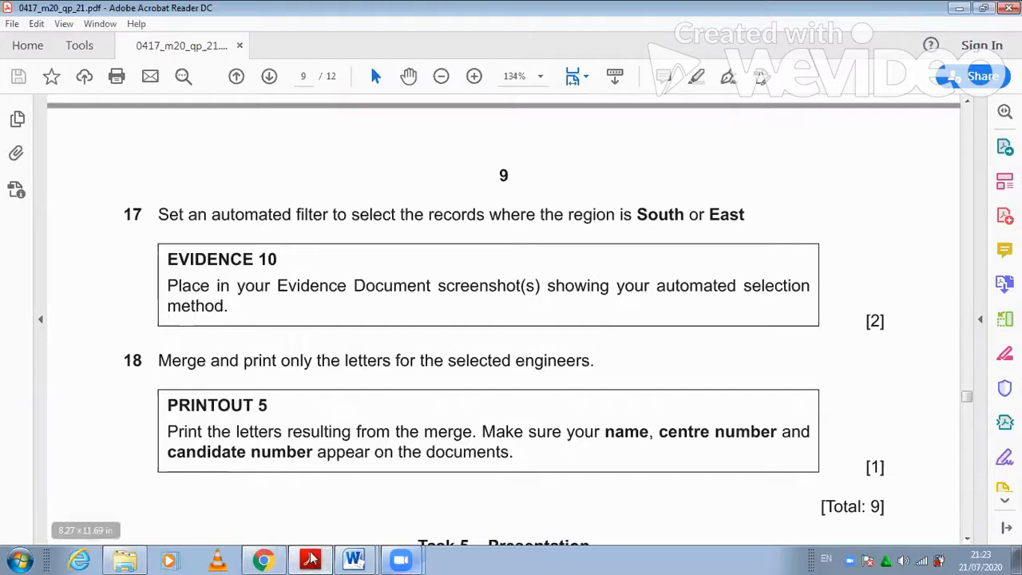
click(354, 559)
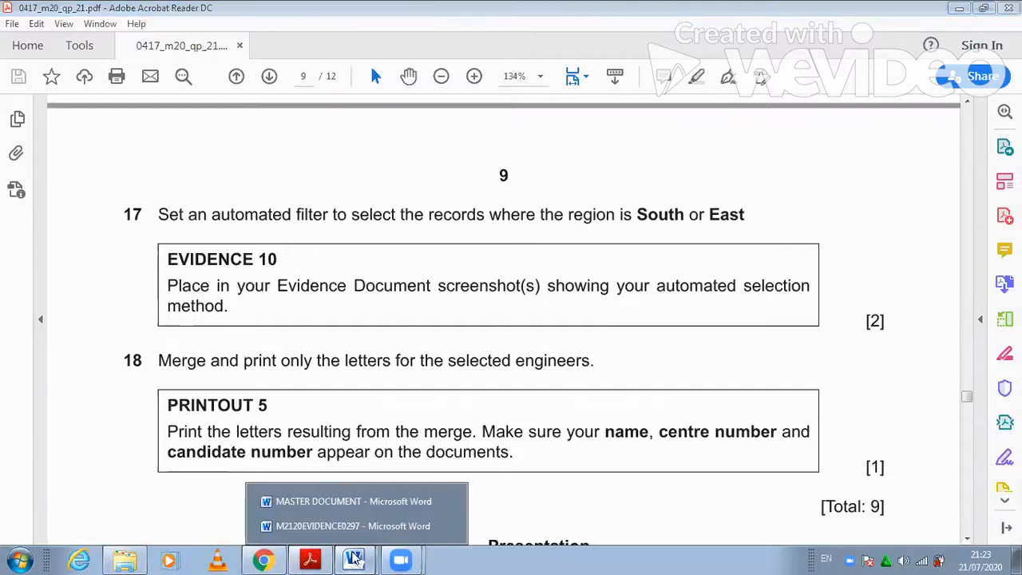
click(326, 500)
click(304, 27)
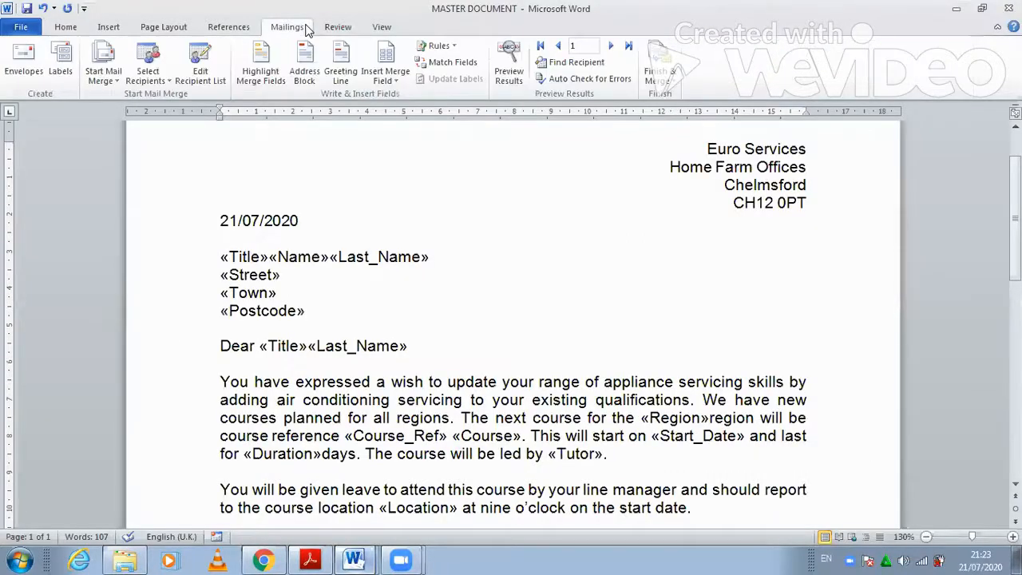
- Open the mail merge recipient list and review its Region, postcode and address columns and Region values
click(195, 79)
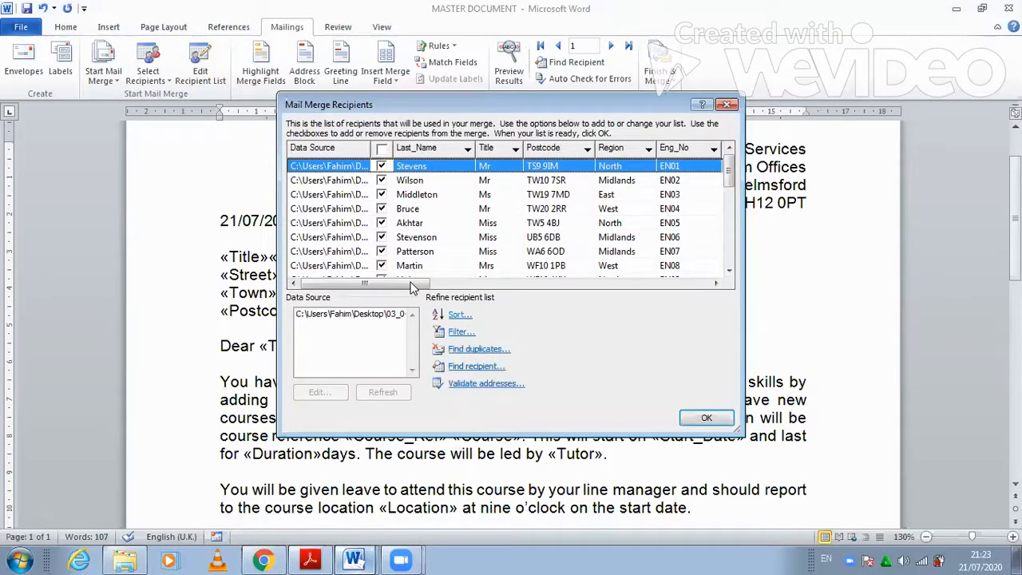
click(521, 285)
click(606, 284)
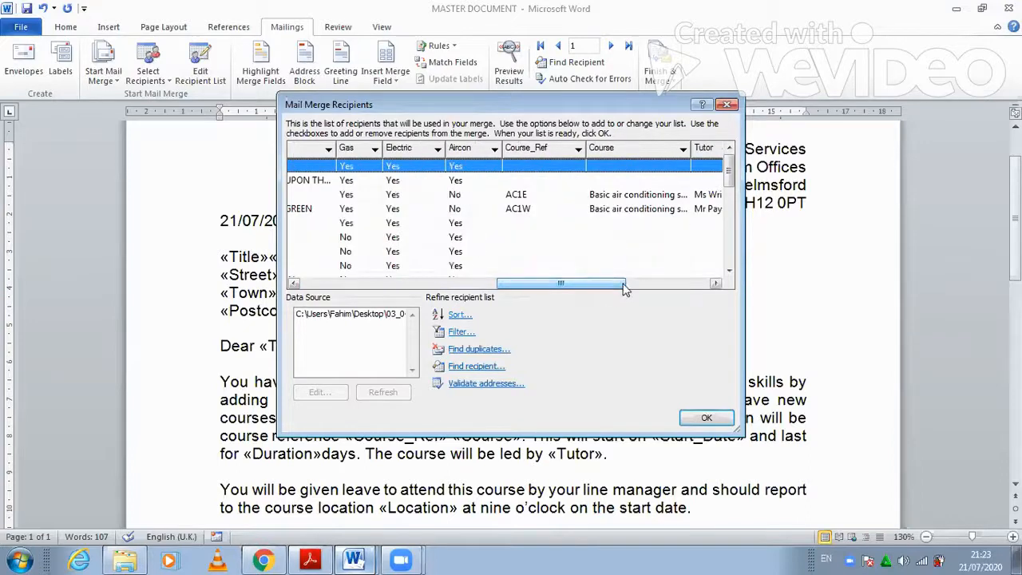
click(662, 285)
click(683, 286)
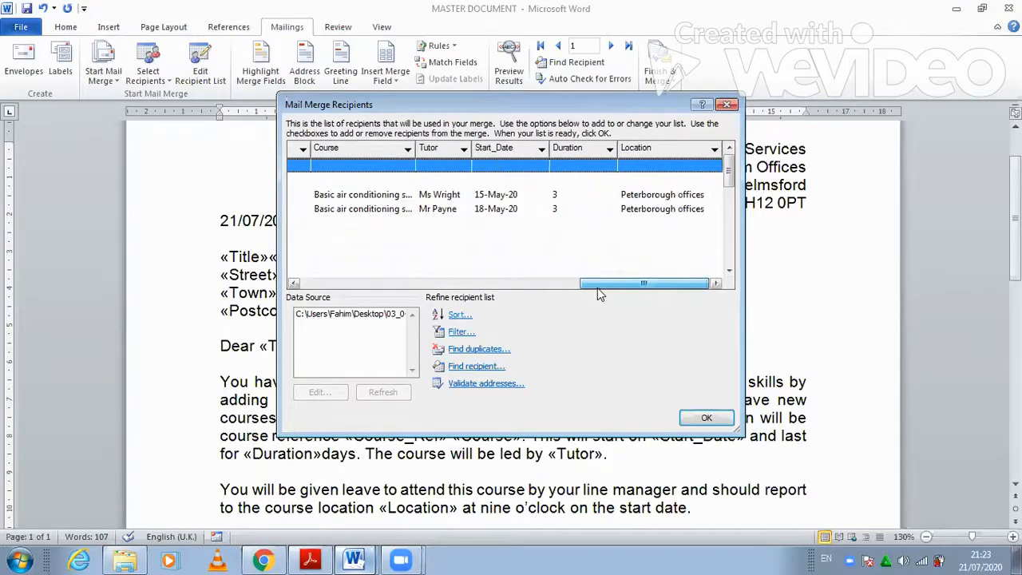
click(529, 286)
drag(528, 288, 410, 265)
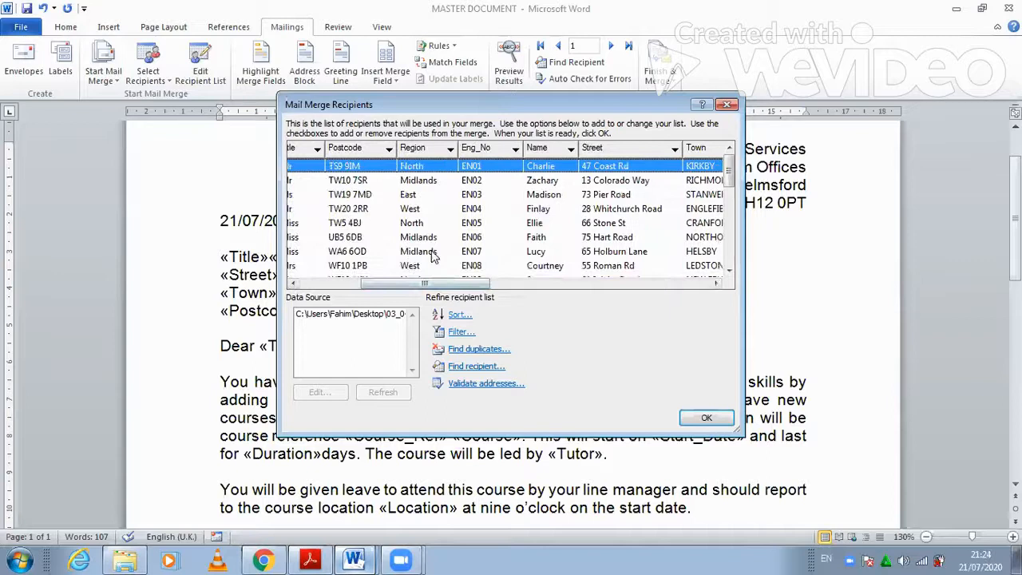
click(450, 149)
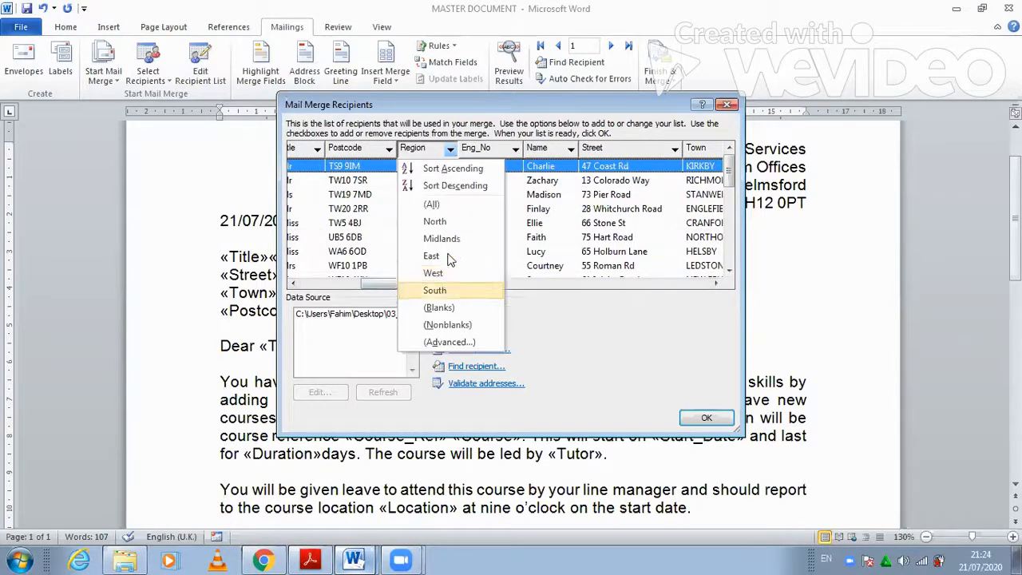
click(548, 317)
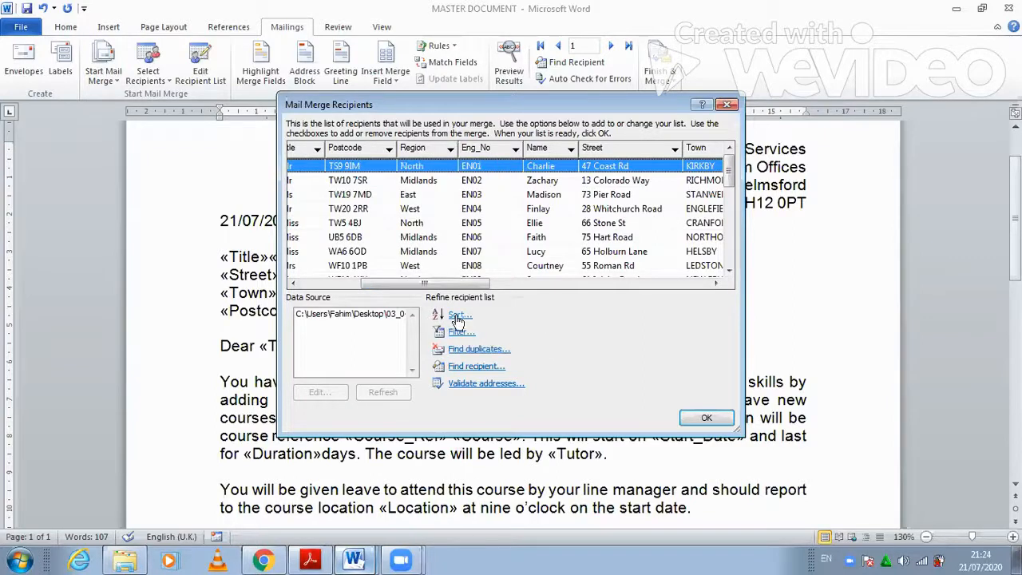
- Add a recipient filter condition: Region Equal to SOUTH
click(460, 331)
click(463, 297)
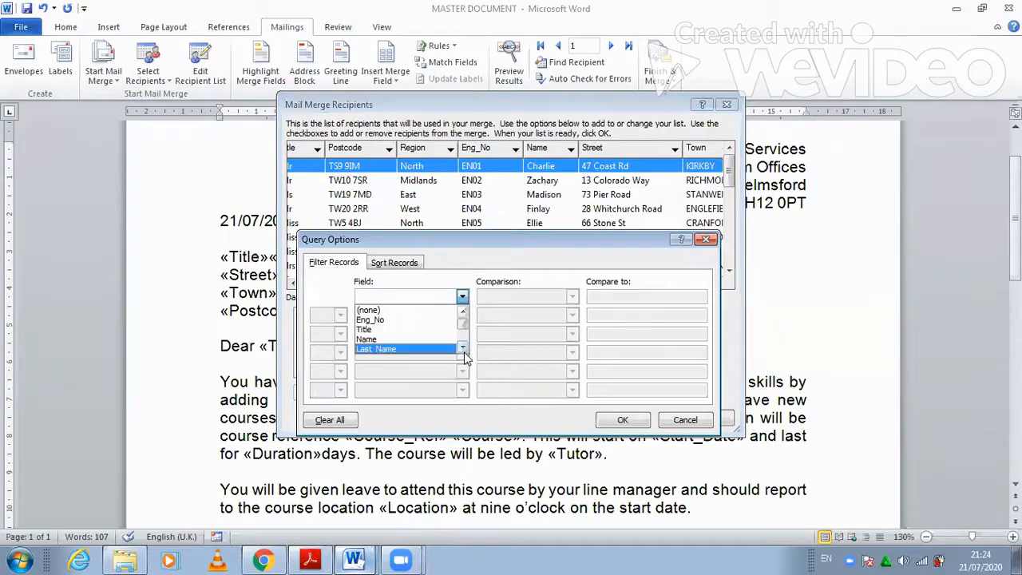
click(464, 349)
click(464, 349)
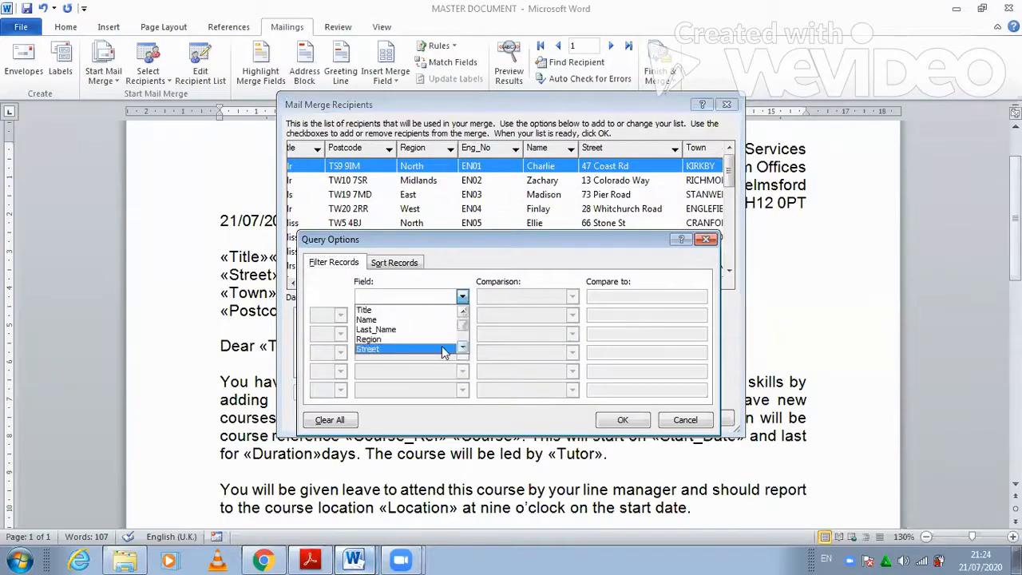
click(631, 296)
text(SOU)
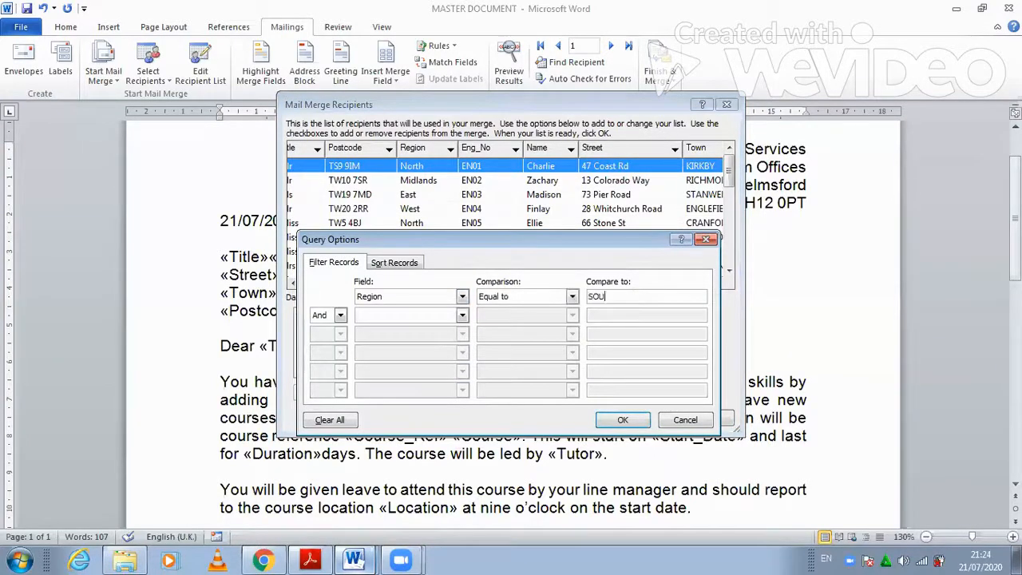
text(TH)
- Add a second condition combined with Or: Region Equal to EAST
click(334, 315)
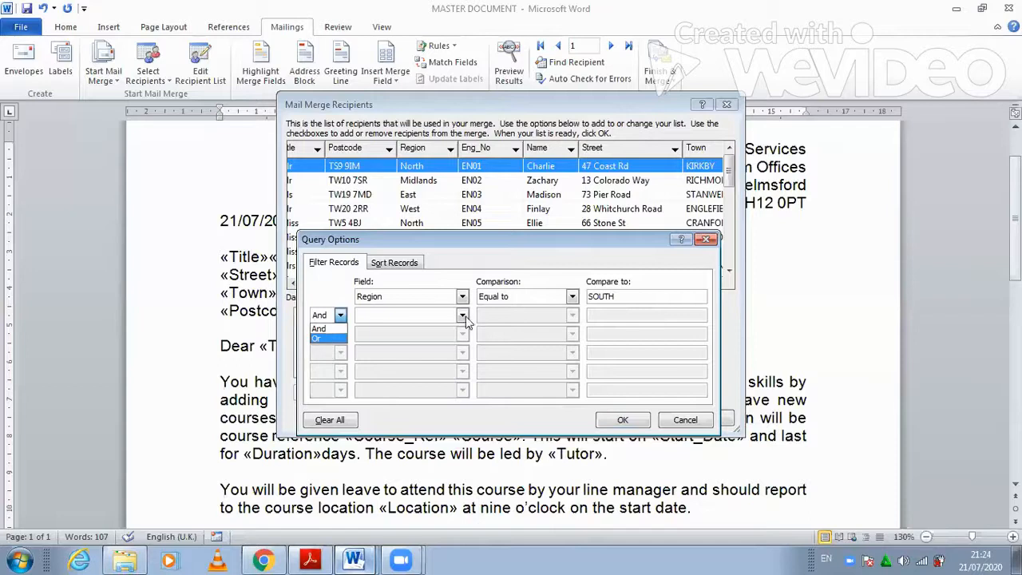
click(328, 339)
click(463, 316)
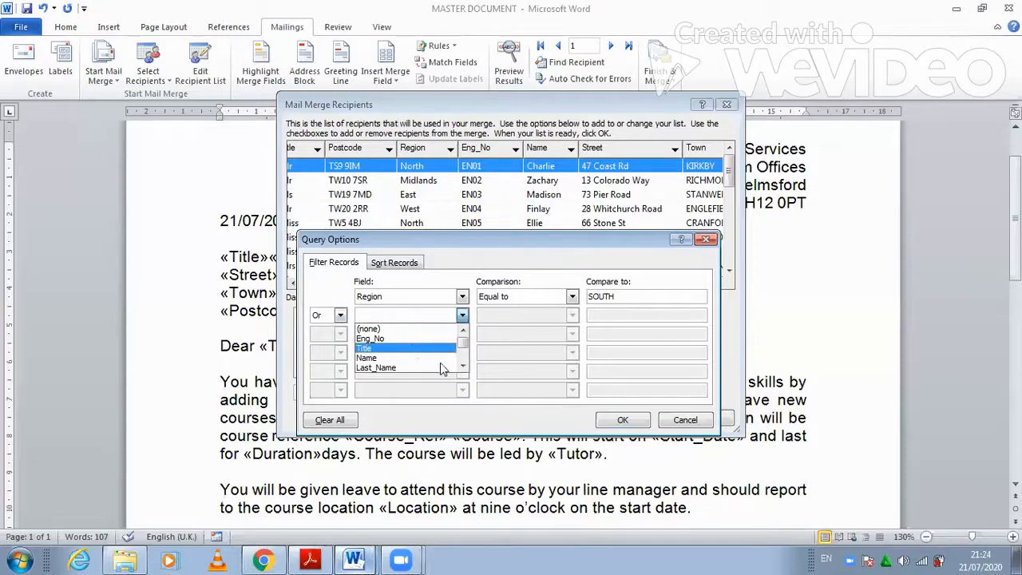
scroll(435, 355, down, 2)
click(435, 355)
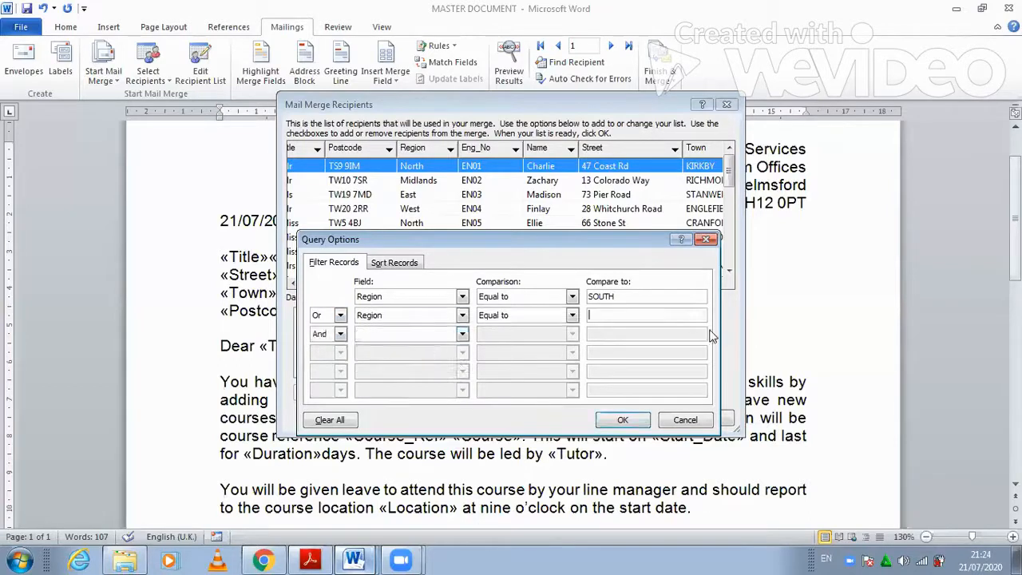
text(EAST)
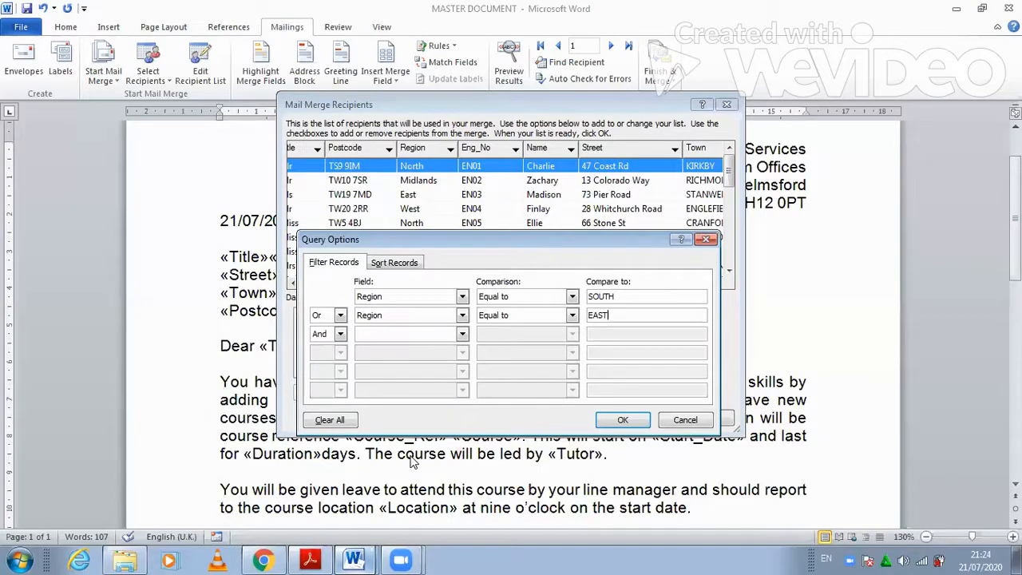
- Apply the South-or-East filter, leaving three recipients, and accept the list
key(alt+Tab)
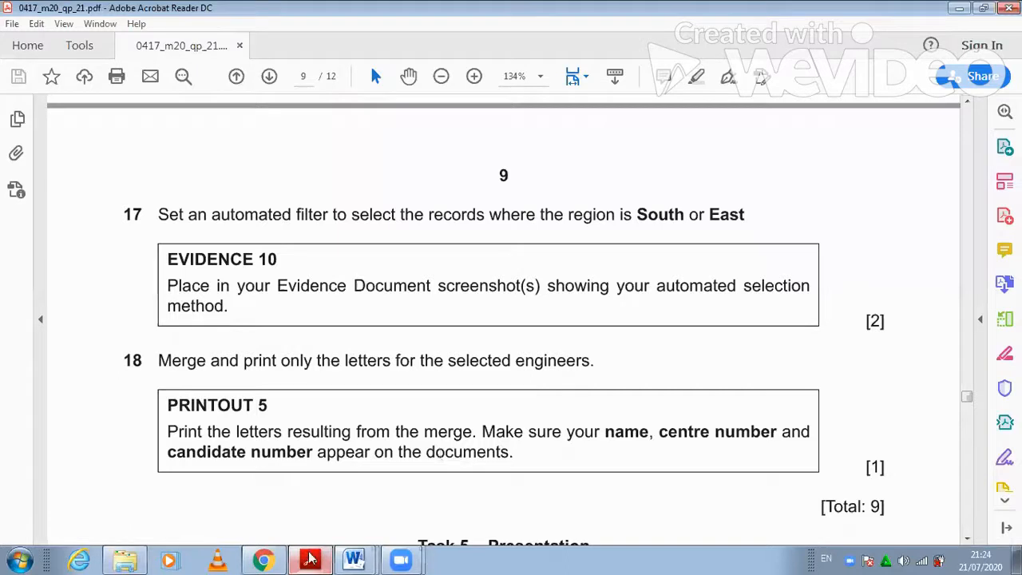
key(alt+Tab)
click(623, 426)
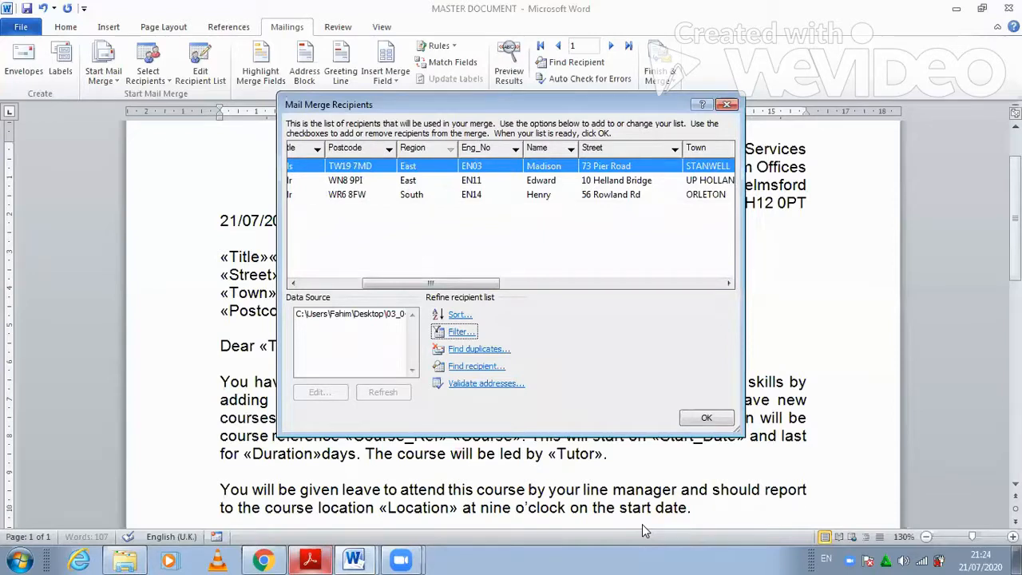
click(706, 418)
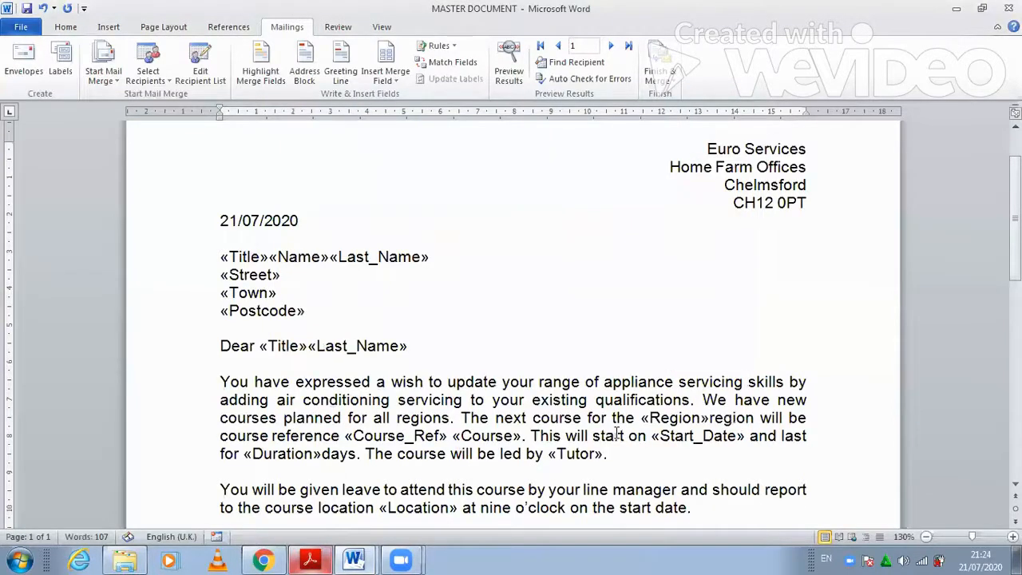
click(322, 558)
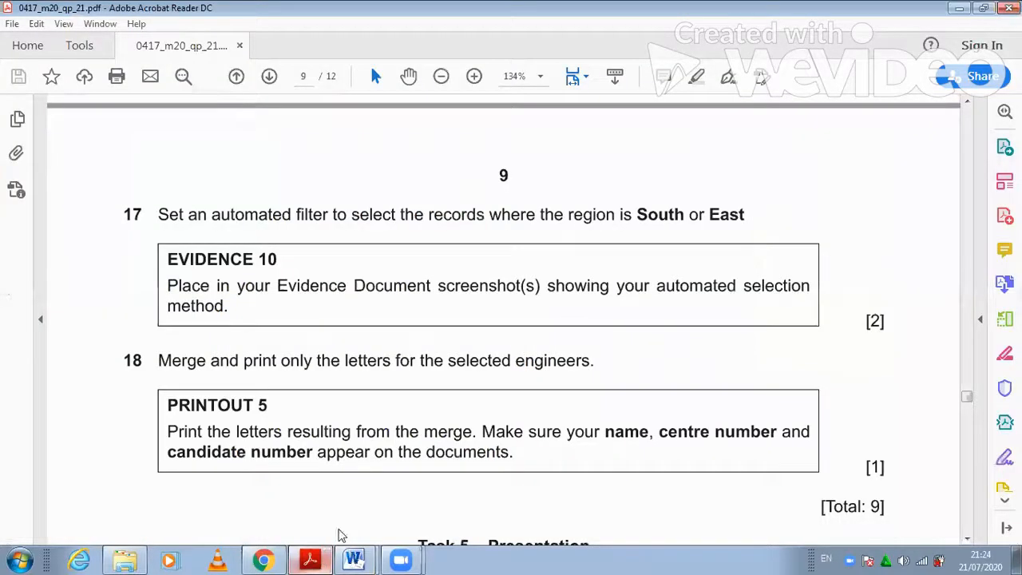
click(353, 559)
- Paste the recipients screenshot under Evidence 10 in the evidence document
click(337, 525)
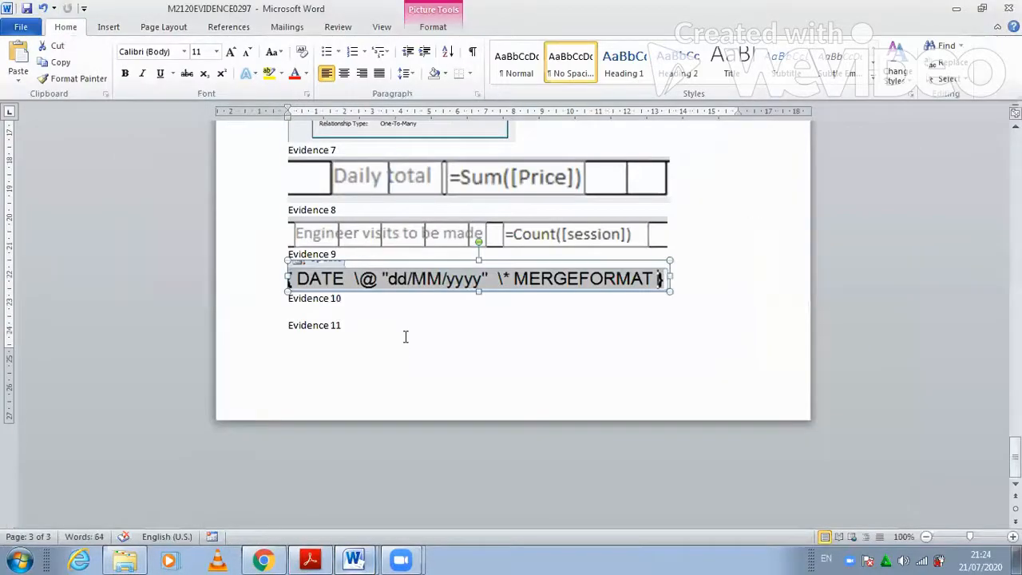
click(22, 32)
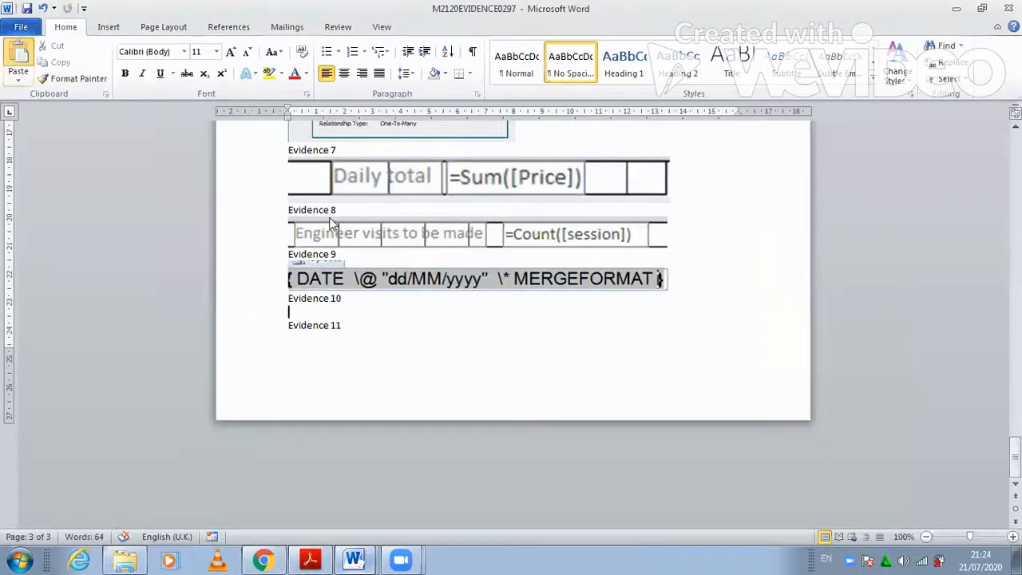
key(ctrl+v)
- Crop the screenshot to the recipients dialog and enlarge it to about 11 cm wide
click(380, 313)
click(432, 31)
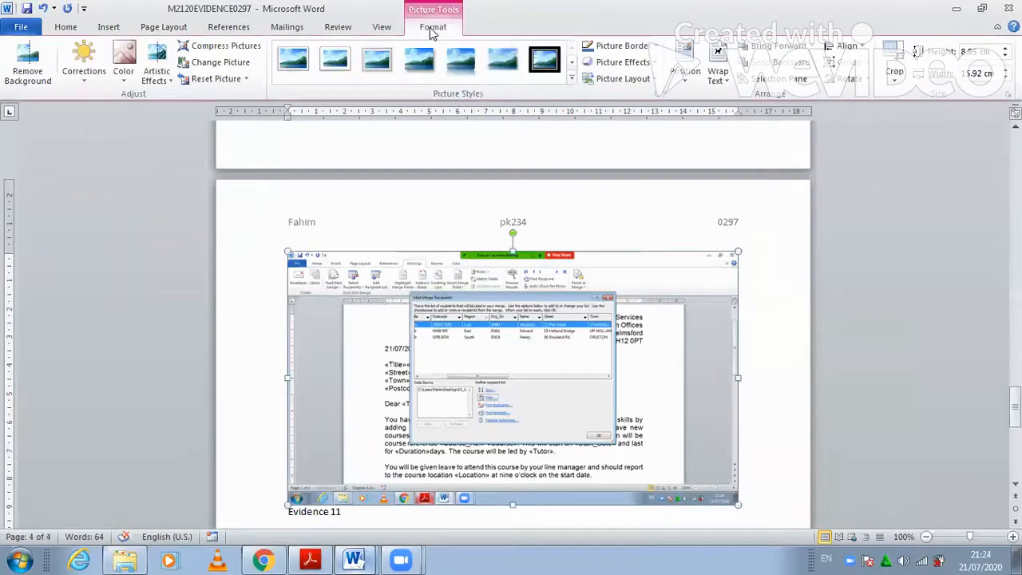
drag(736, 504, 622, 437)
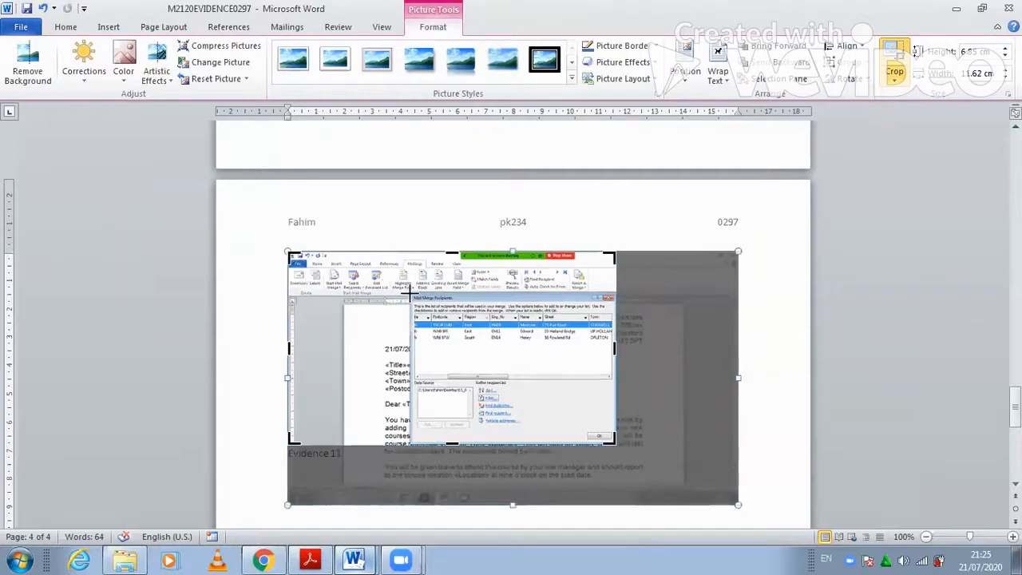
drag(290, 255, 410, 294)
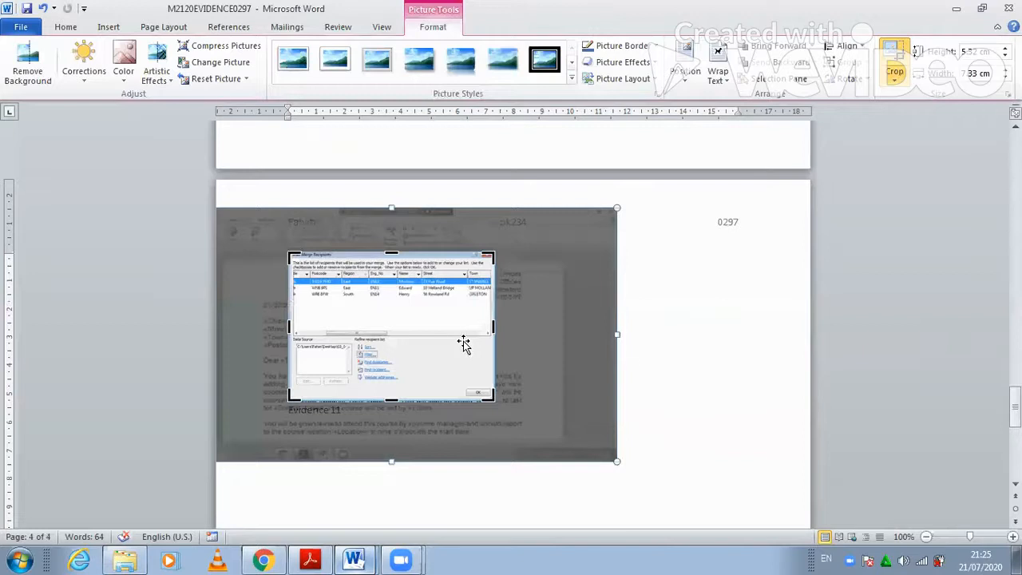
key(Escape)
drag(496, 402, 591, 422)
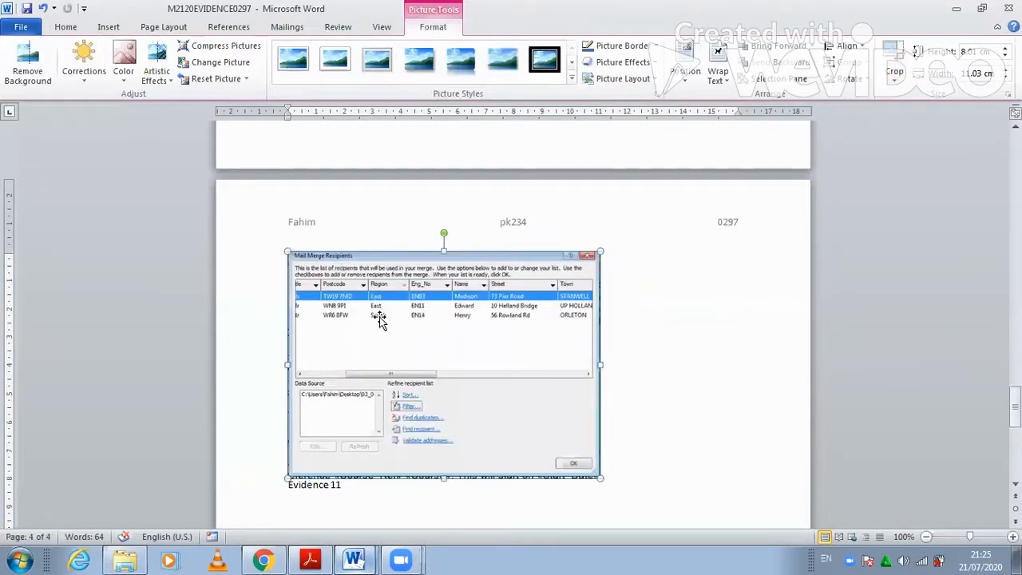
click(327, 547)
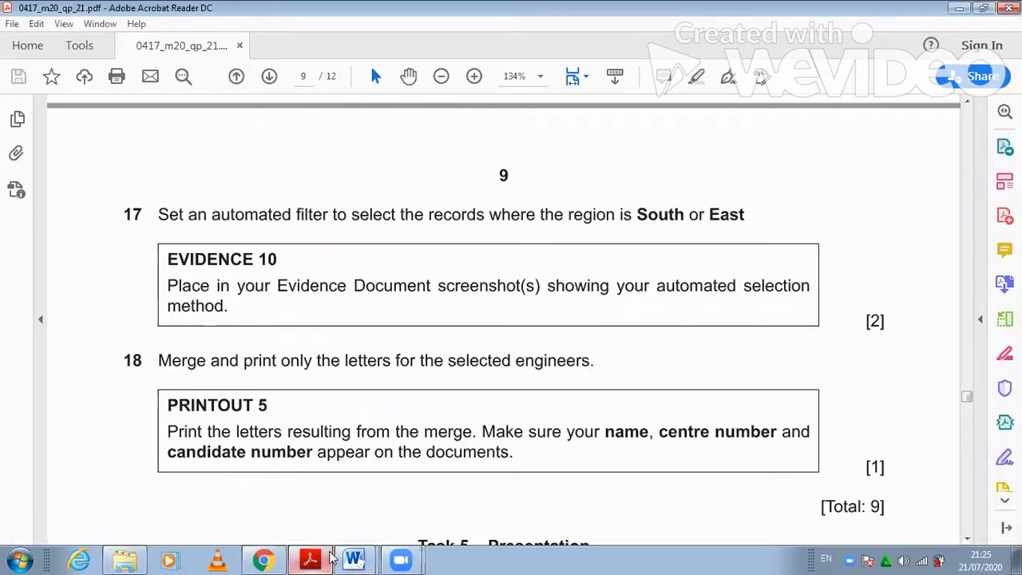
- In MASTER DOCUMENT, merge all filtered records to individual documents via Finish & Merge
mouse_move(351, 557)
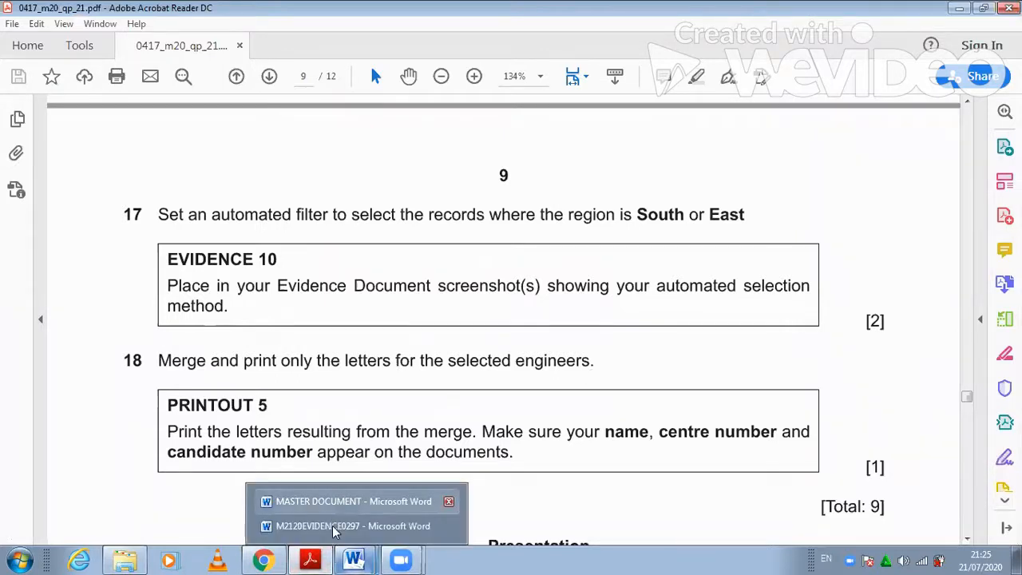
click(336, 527)
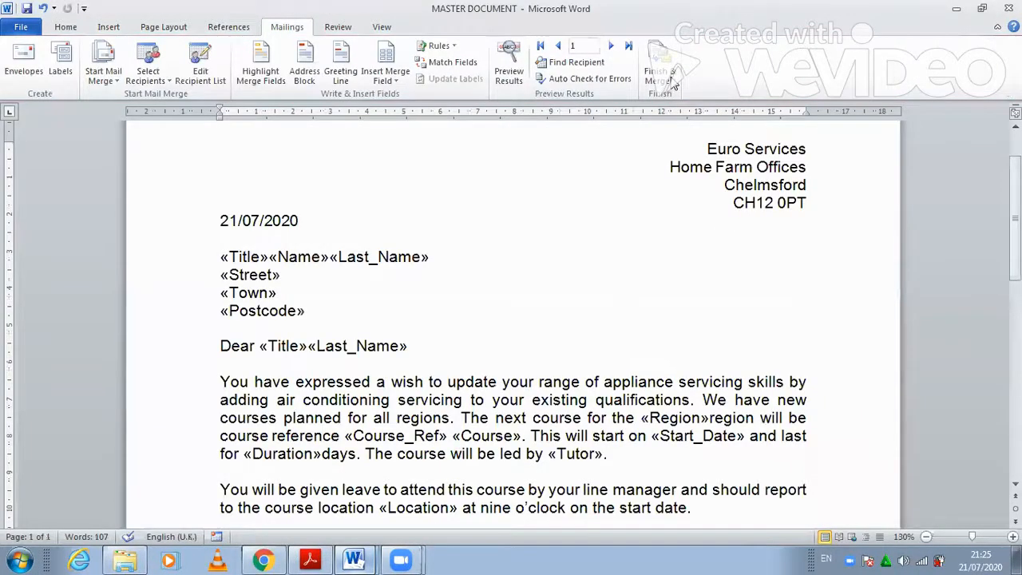
click(662, 73)
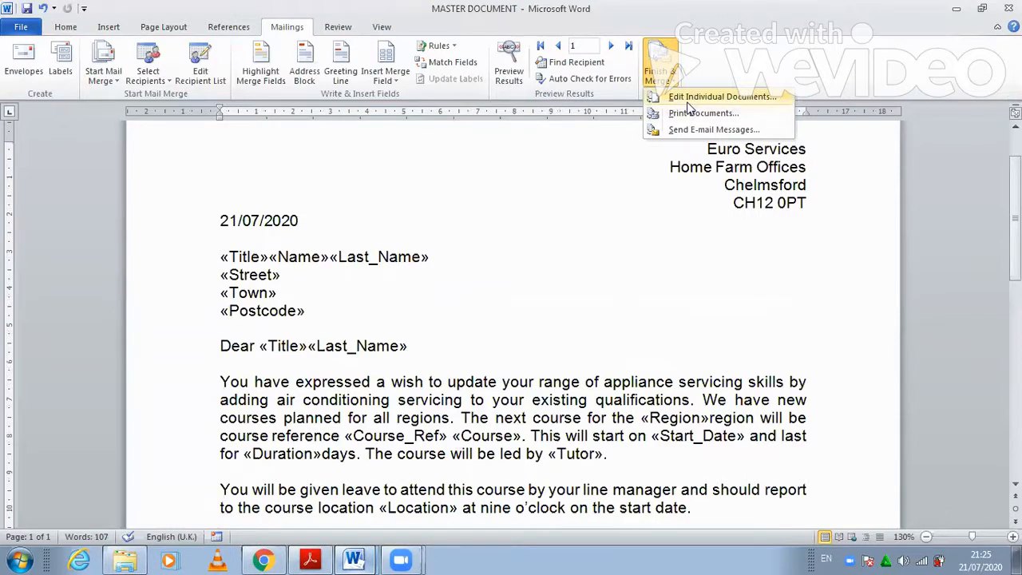
click(688, 99)
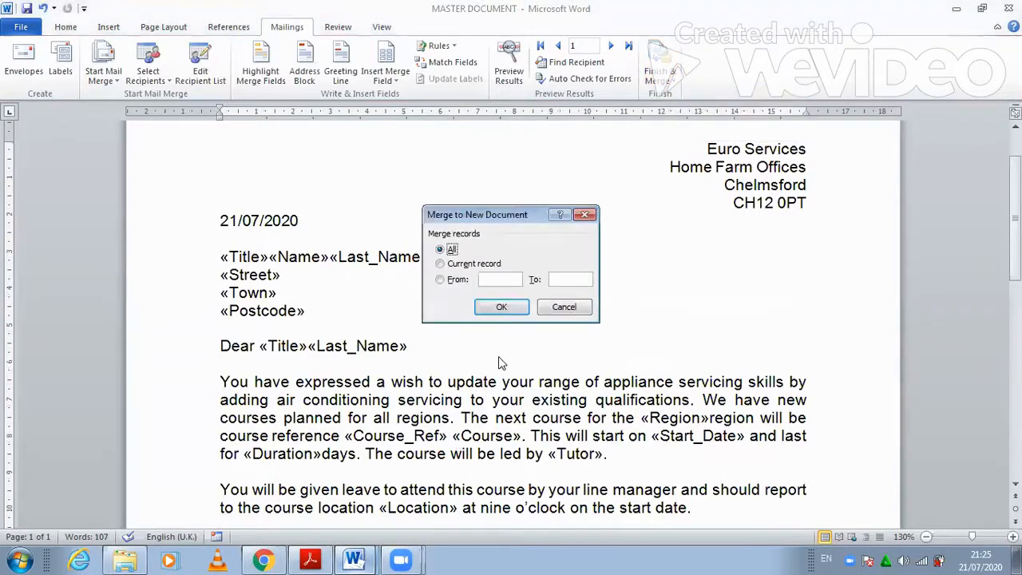
click(518, 309)
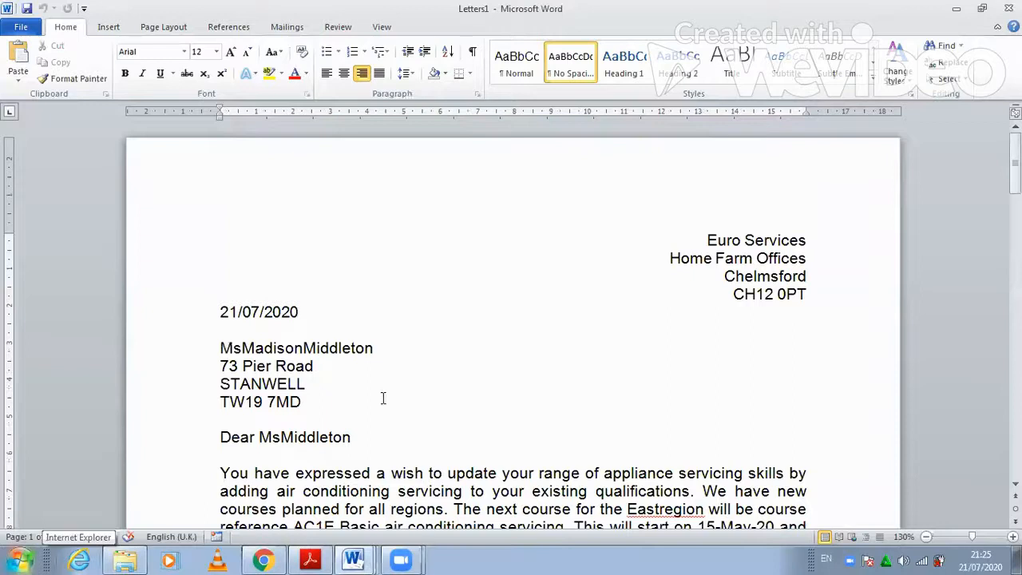
- Scroll through the three letters in Letters1, then bring the exam paper back up
click(384, 330)
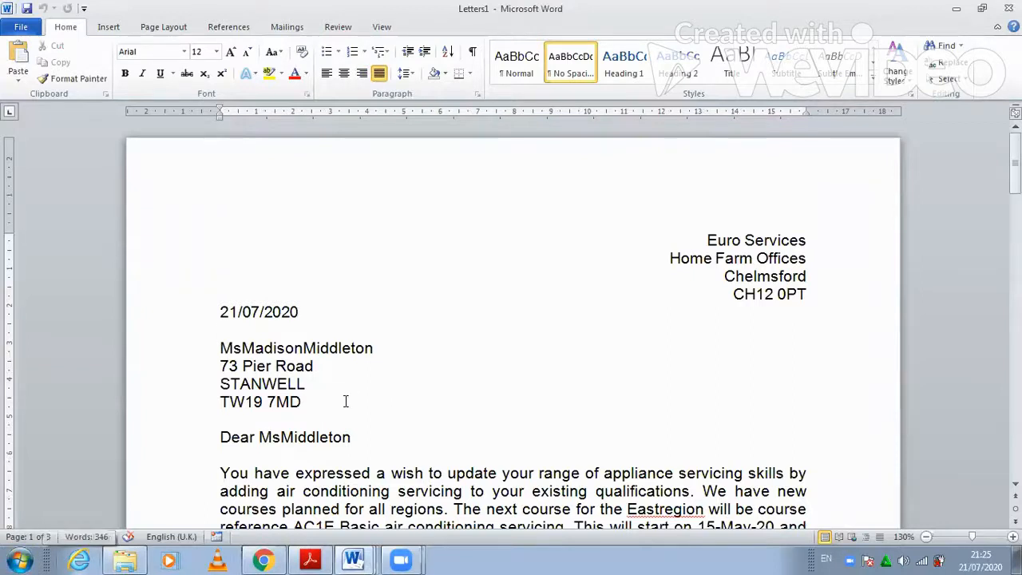
scroll(346, 401, down, 9)
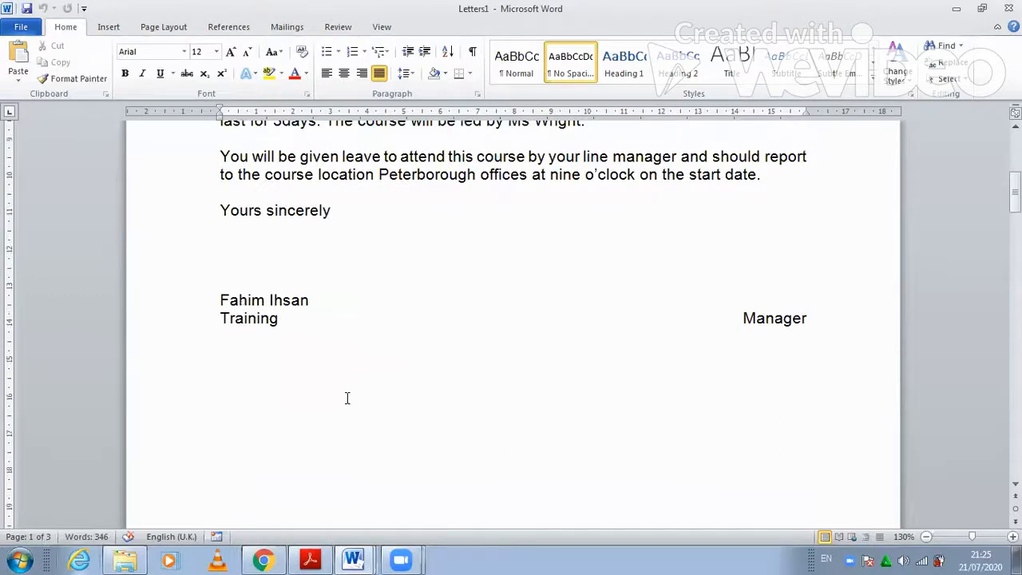
scroll(347, 398, up, 5)
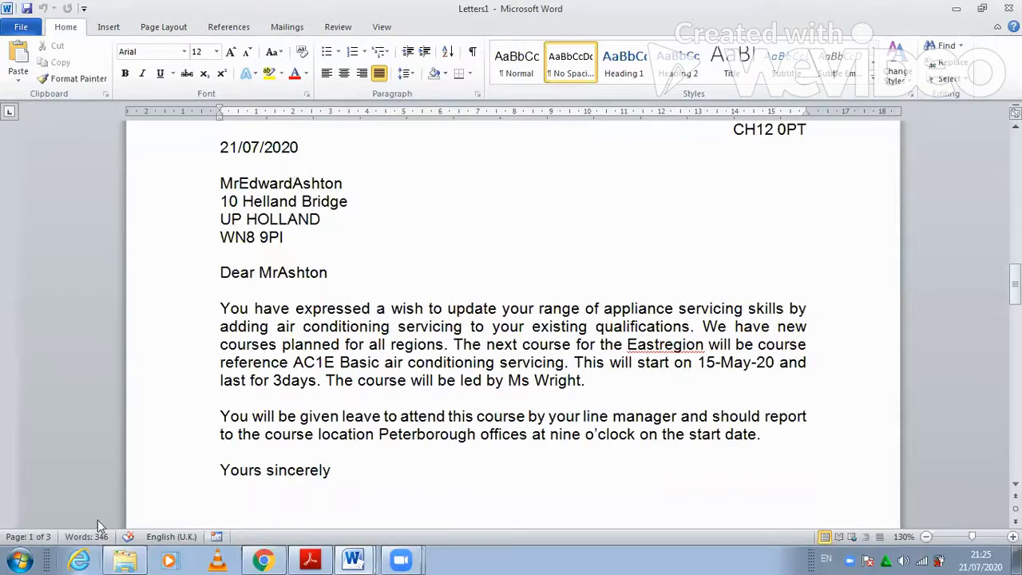
scroll(429, 383, down, 10)
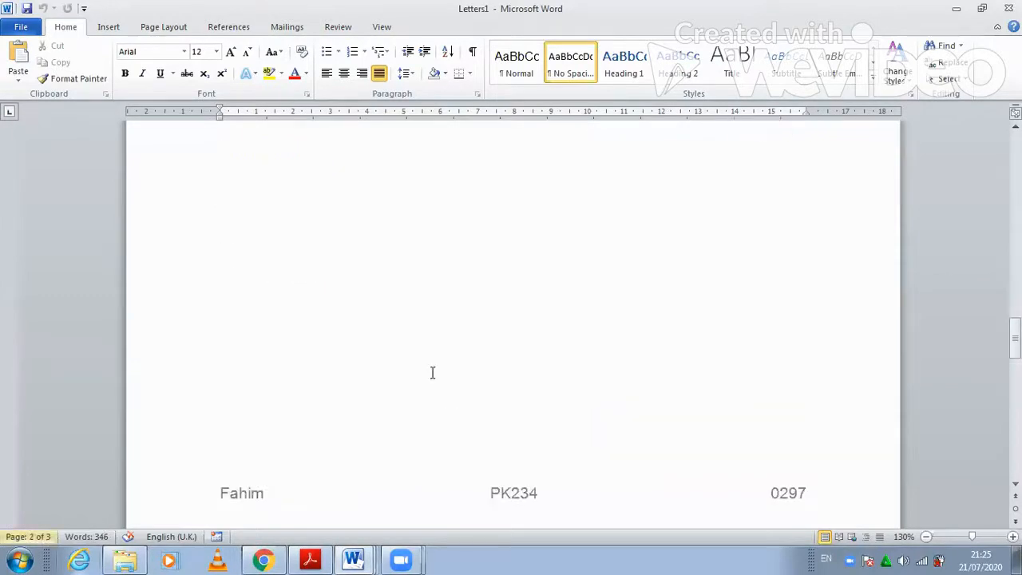
scroll(434, 373, down, 8)
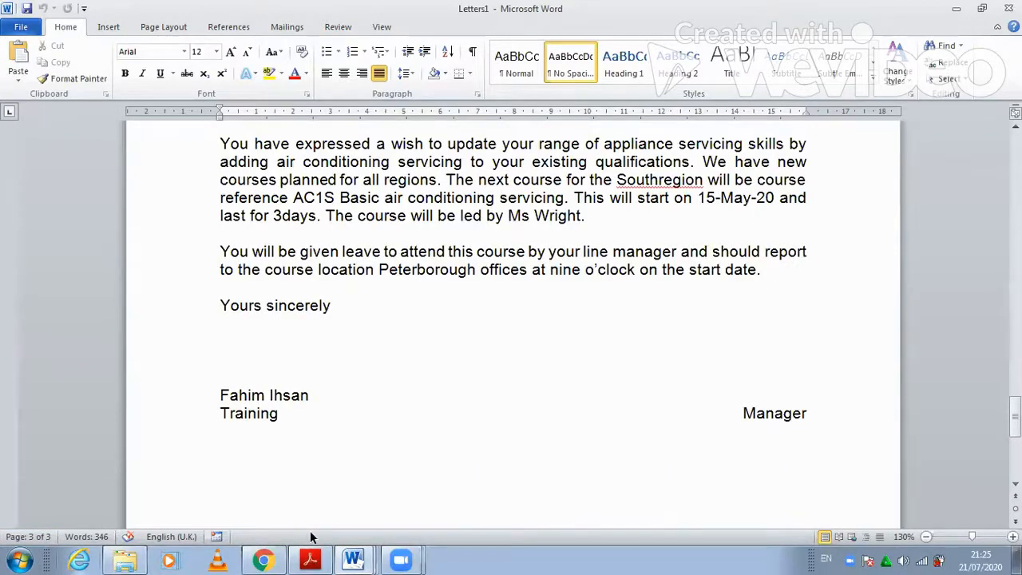
click(311, 559)
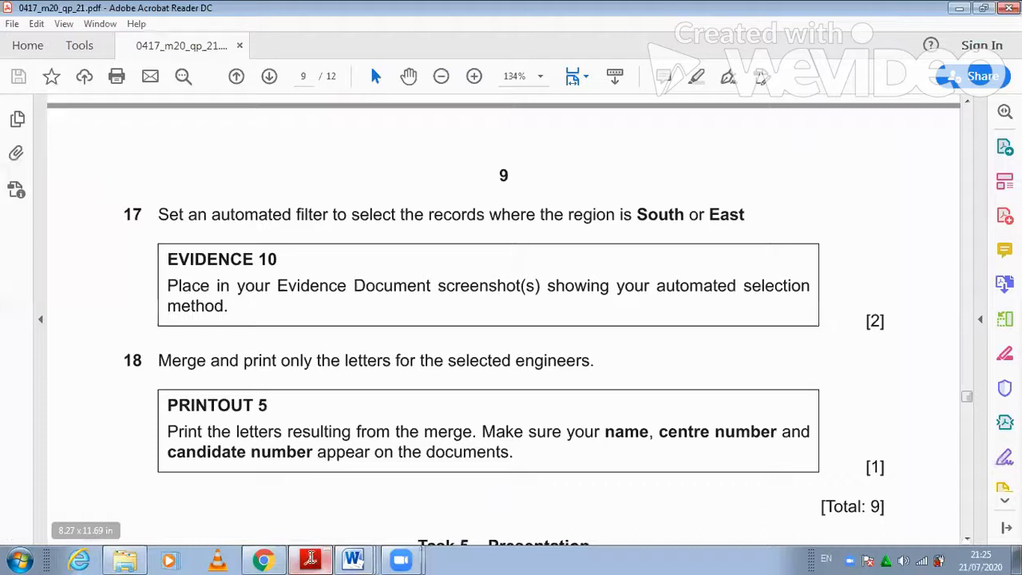
- Save the merged letters as 'Merged letters' in the 2021 folder
key(alt+Tab)
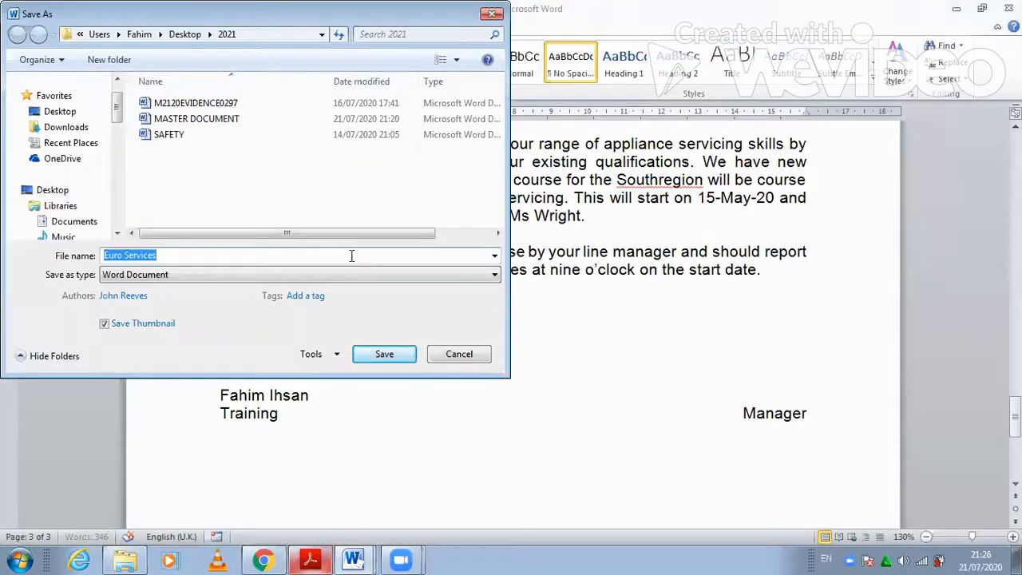
text(Merge)
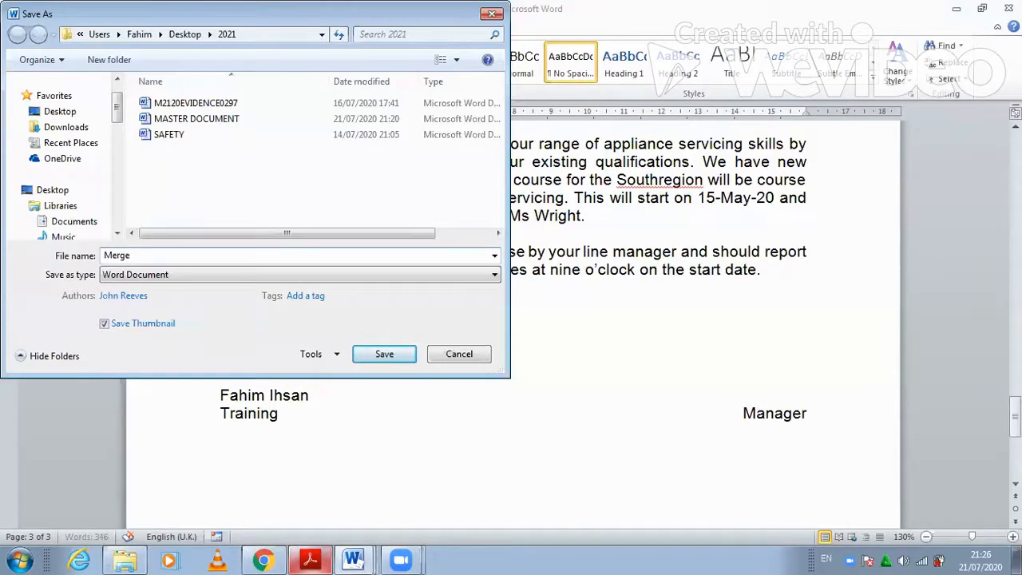
text(d letters)
click(375, 354)
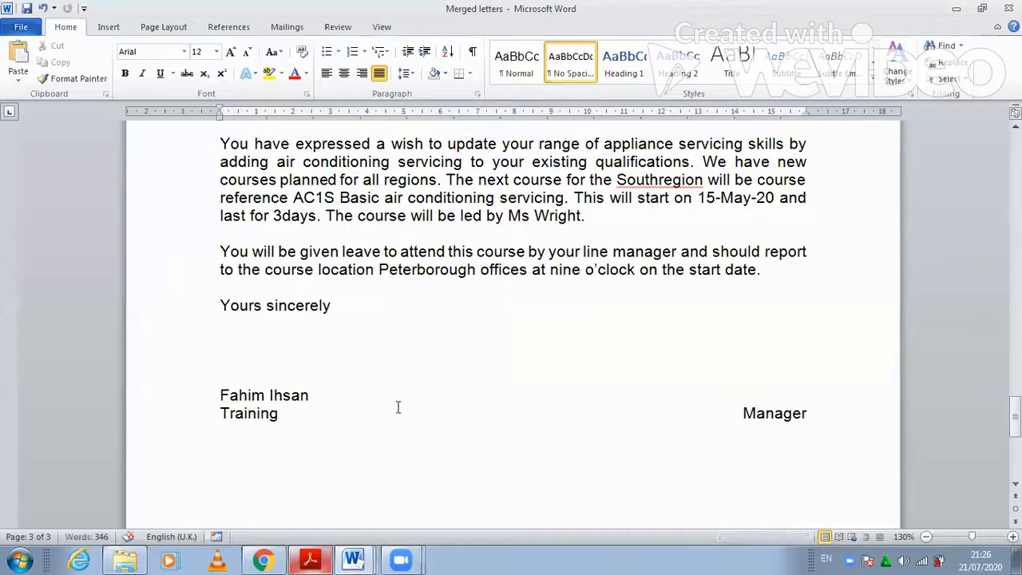
- Scroll through the saved Merged letters, then return to the exam paper's questions 17–18
scroll(471, 356, down, 4)
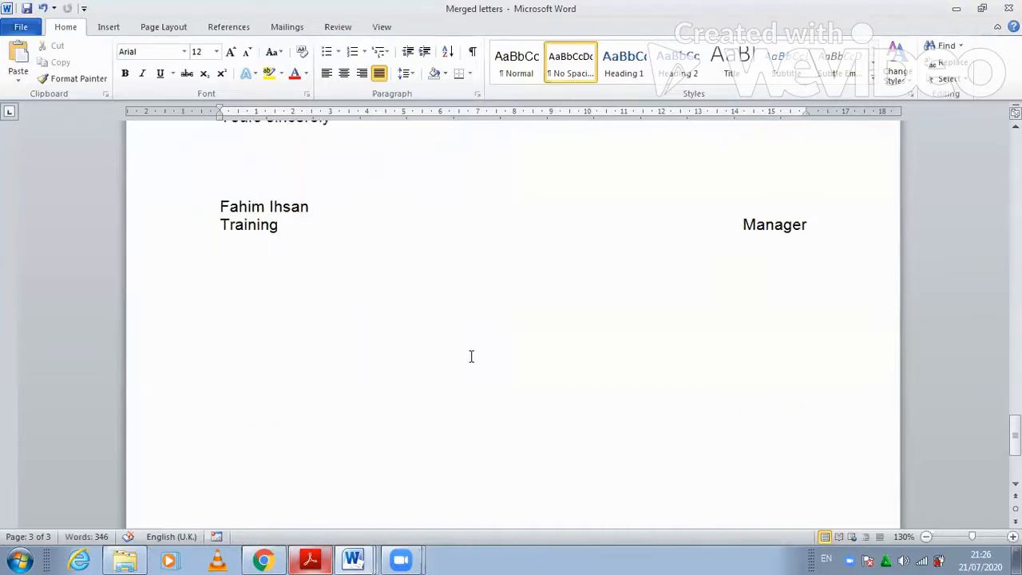
scroll(471, 356, down, 2)
scroll(471, 356, up, 7)
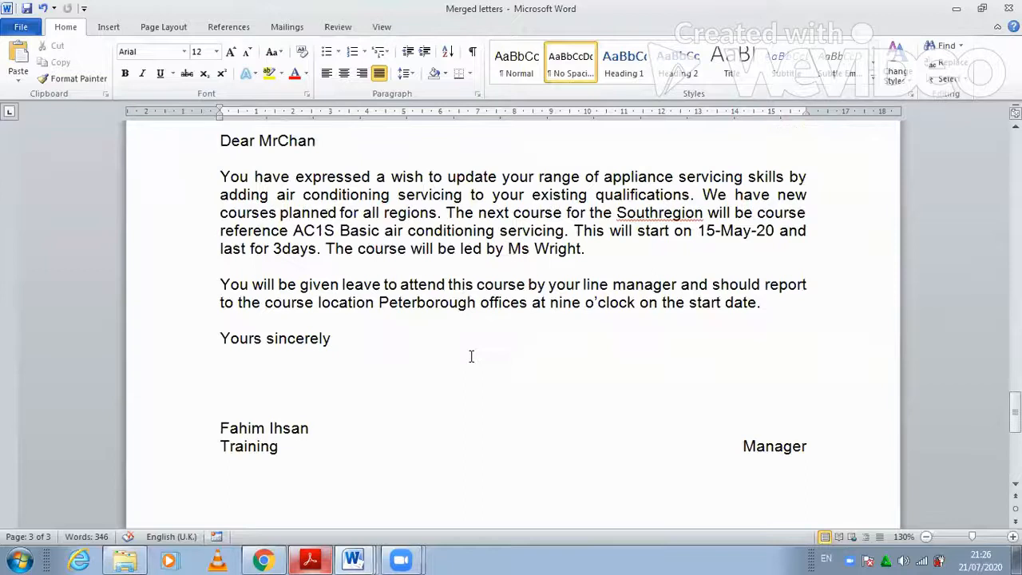
scroll(456, 312, up, 20)
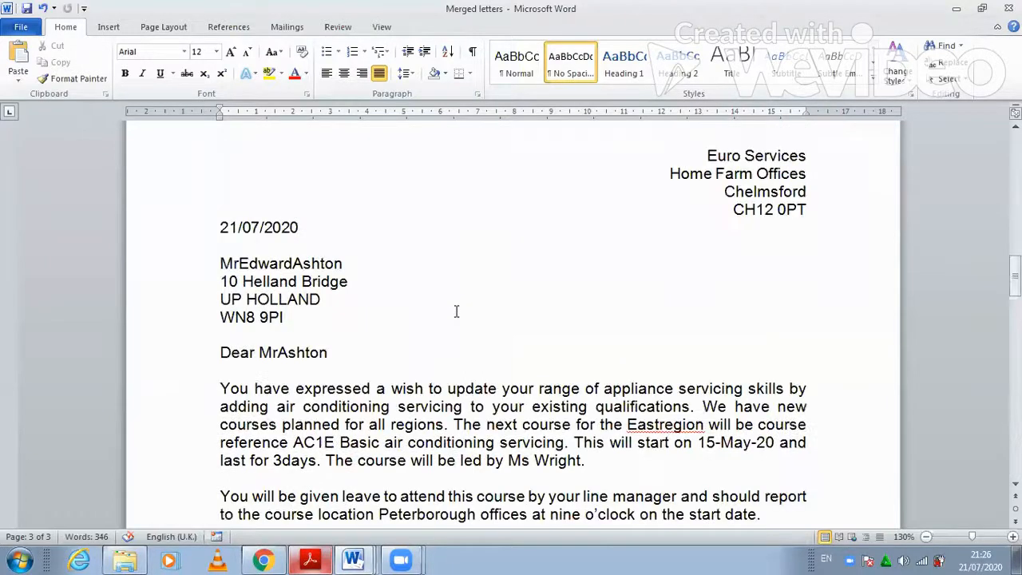
scroll(370, 352, up, 20)
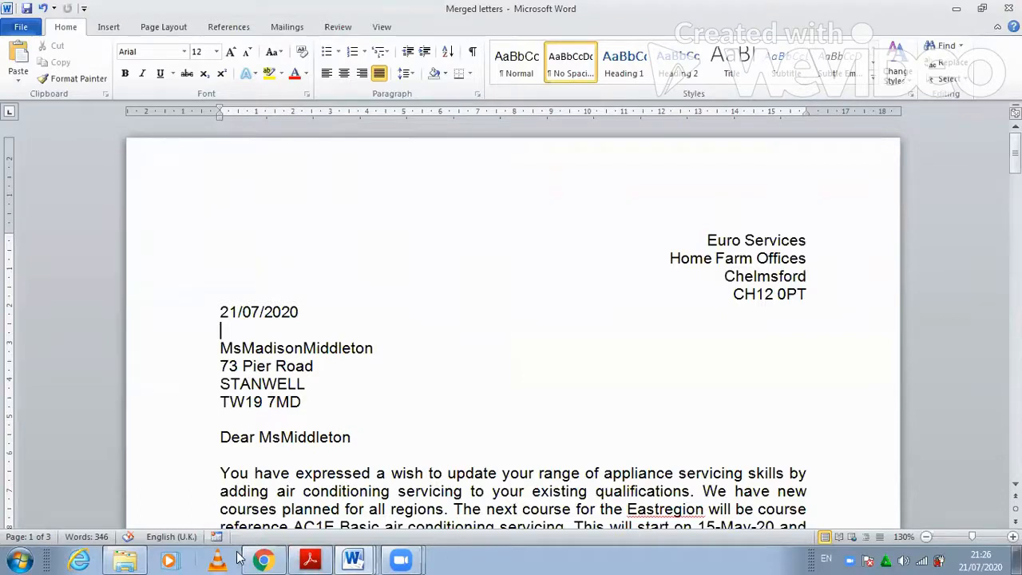
click(309, 557)
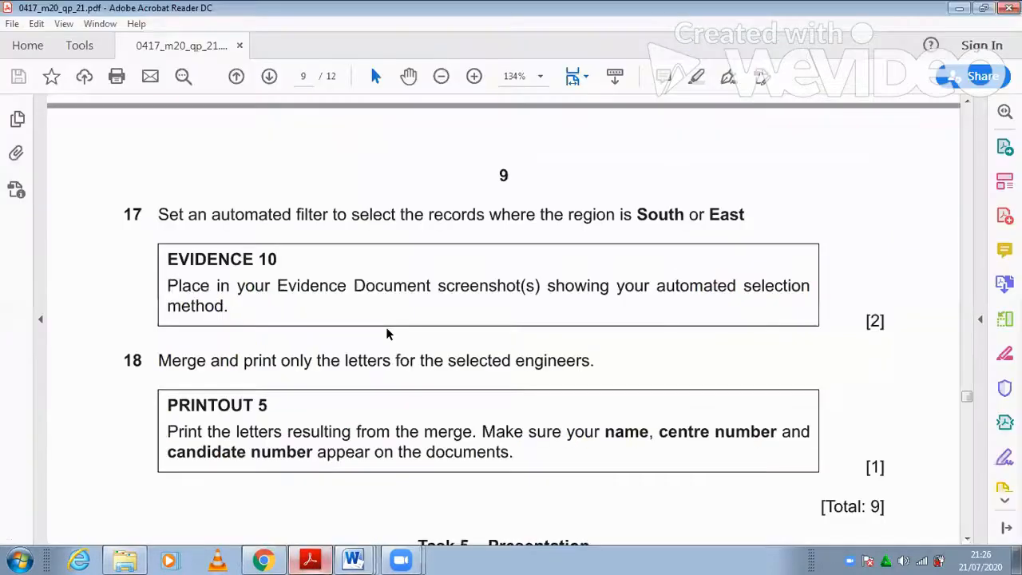
scroll(387, 333, down, 2)
scroll(388, 325, up, 1)
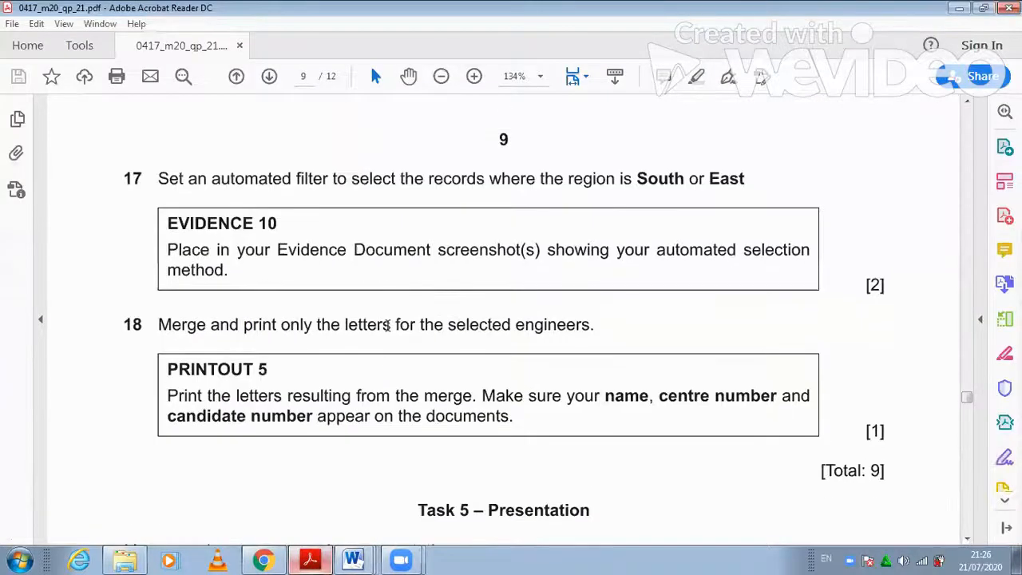